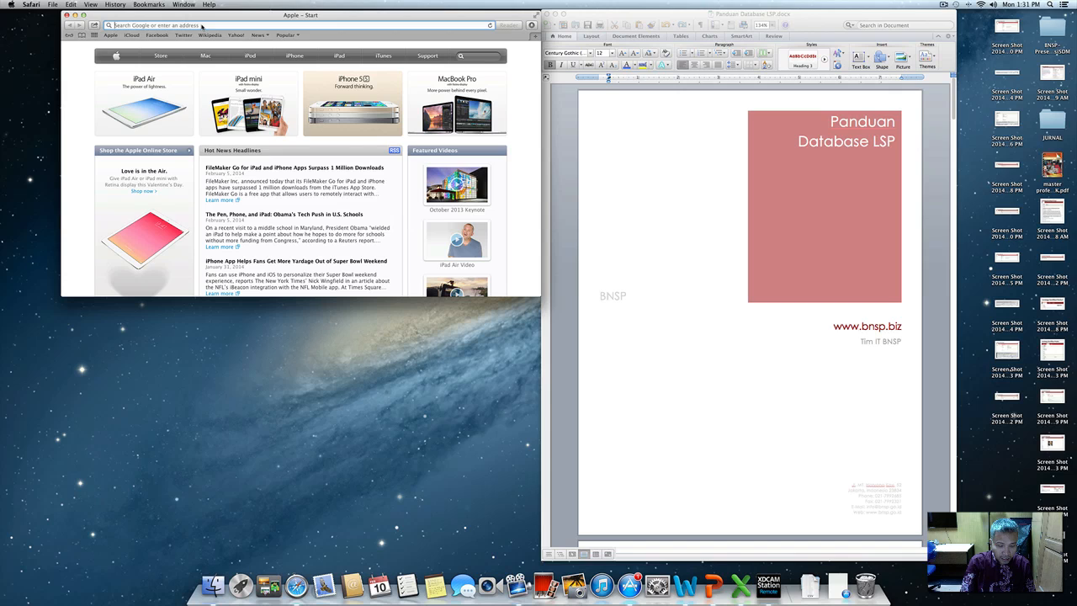
Go to bnsp.biz in Safari
left_click(202, 26)
type("bns")
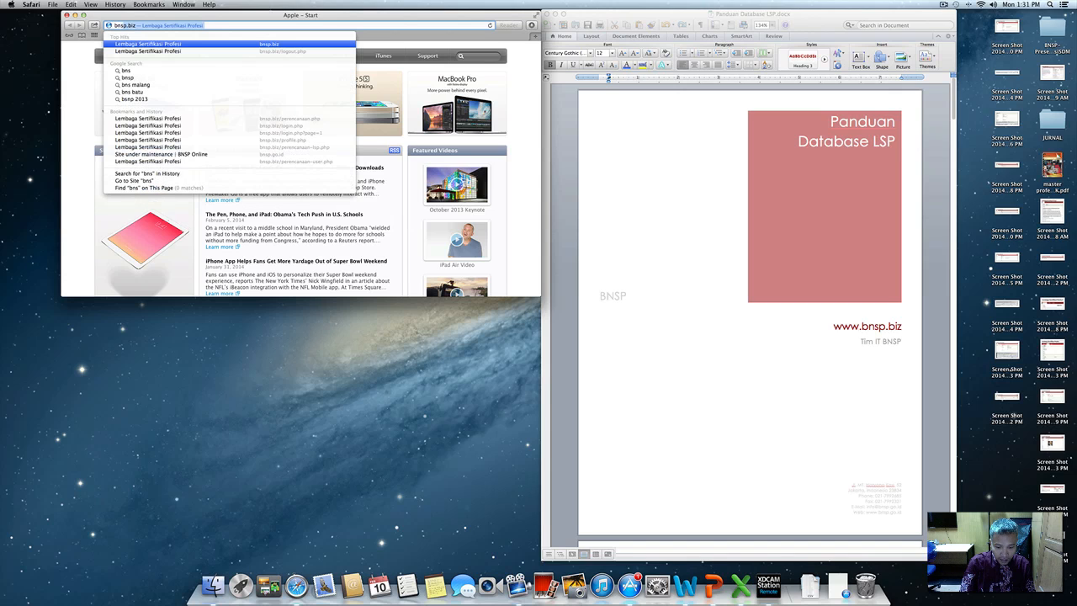
type("p.bi")
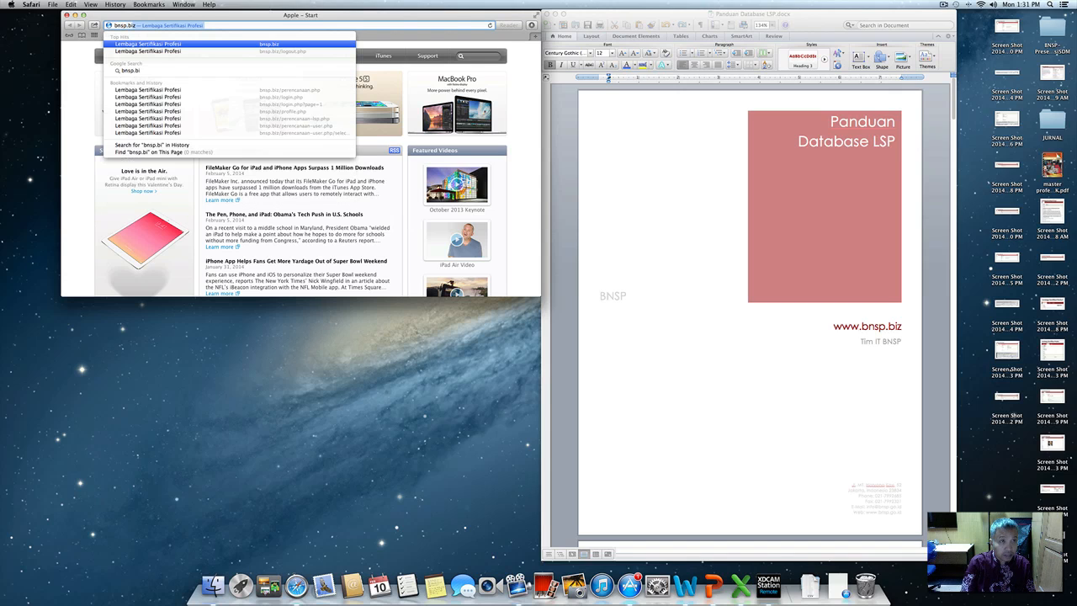
type("z")
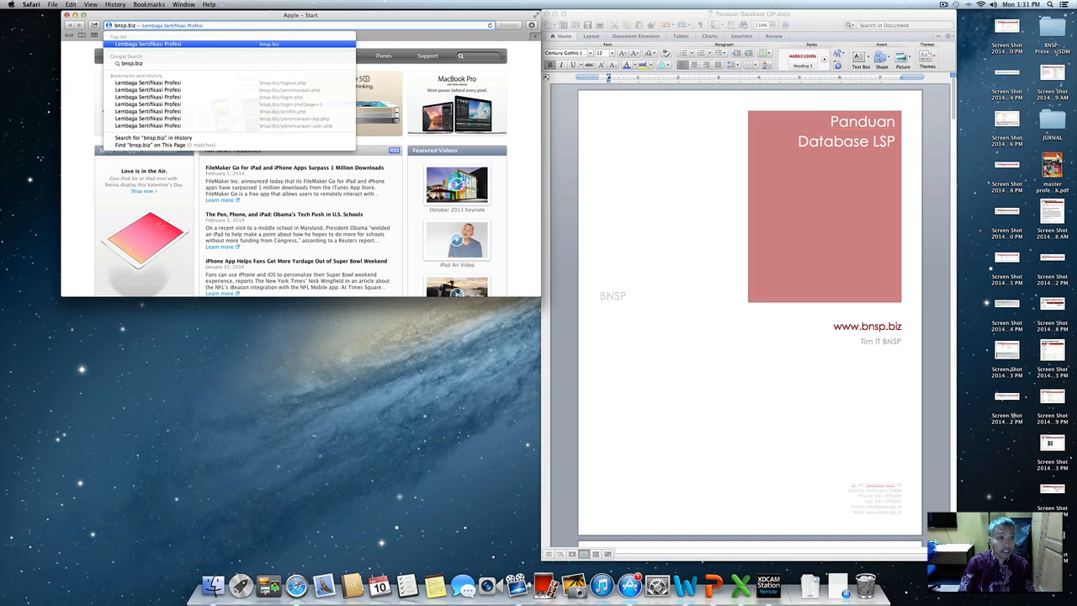
key("Return")
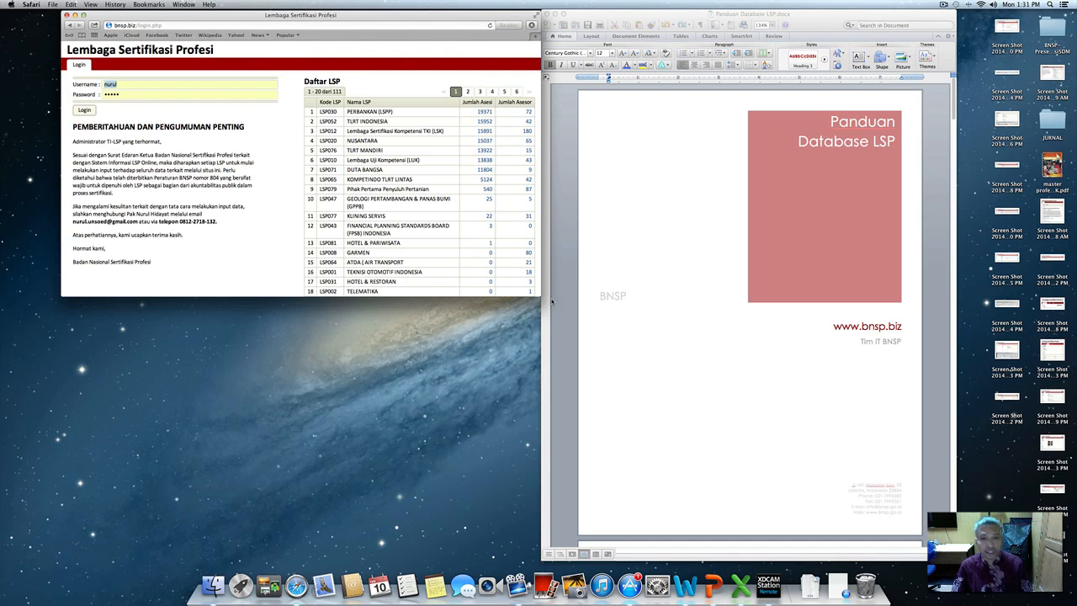
left_click_drag(373, 19, 360, 22)
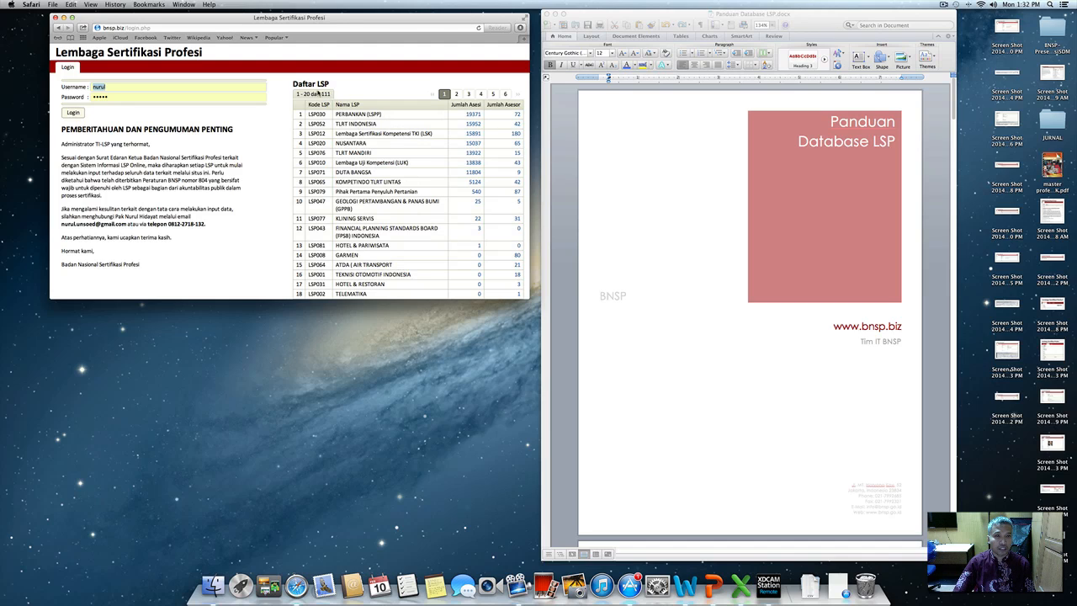
Page through the 111-entry LSP list (pages 2, 4, 5, 6) and return to page 1
left_click(456, 94)
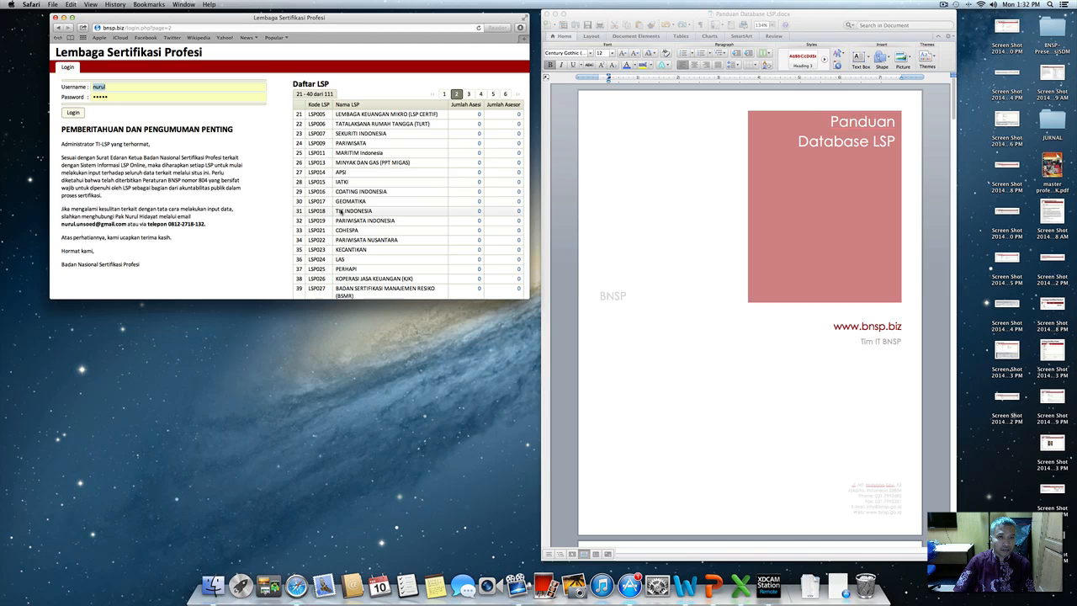
left_click(480, 95)
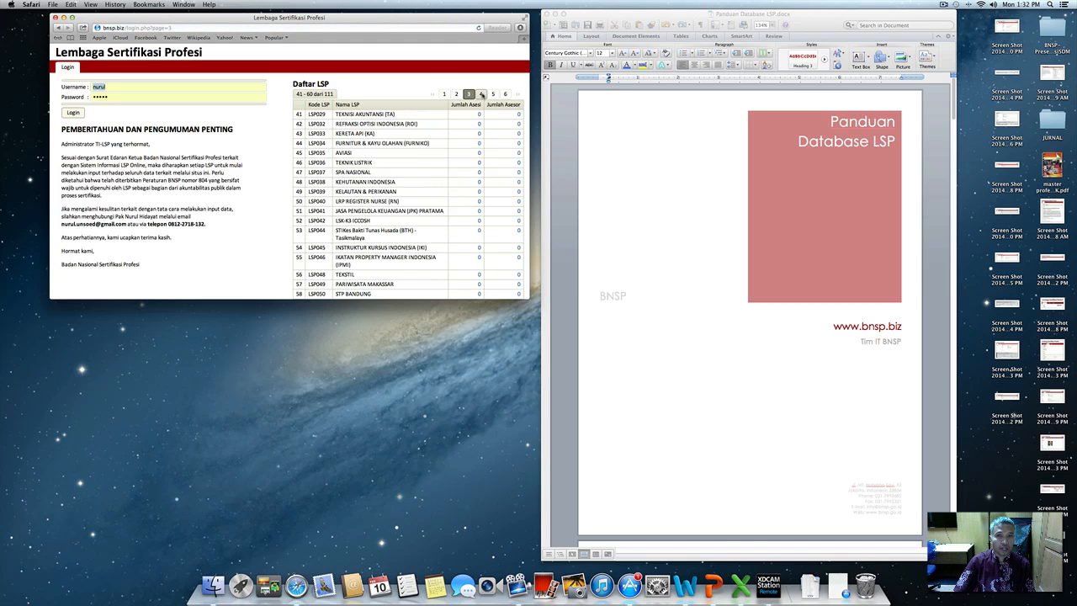
left_click(492, 94)
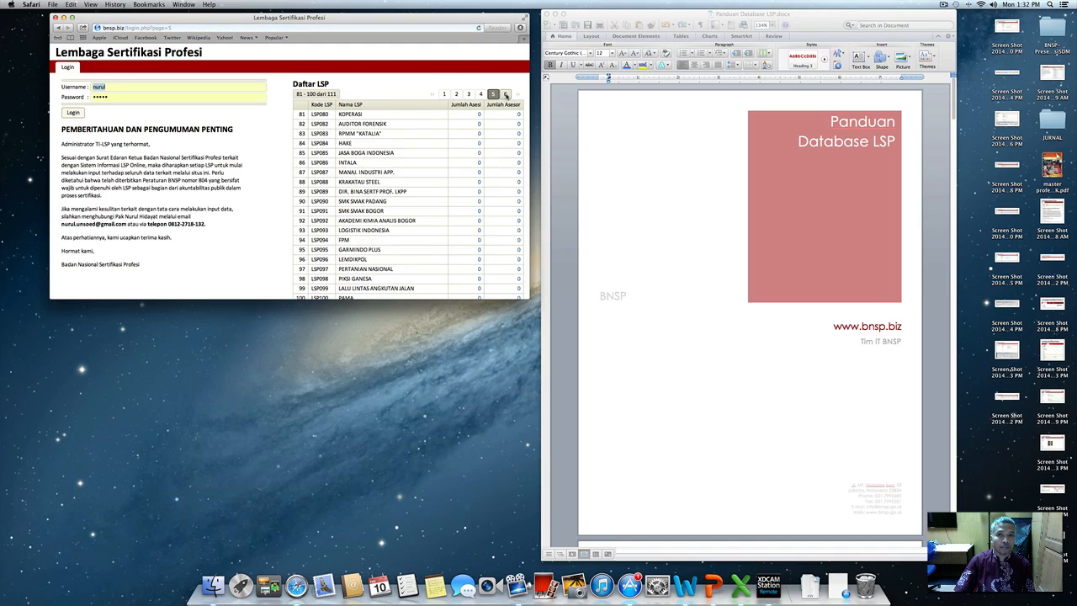
left_click(505, 94)
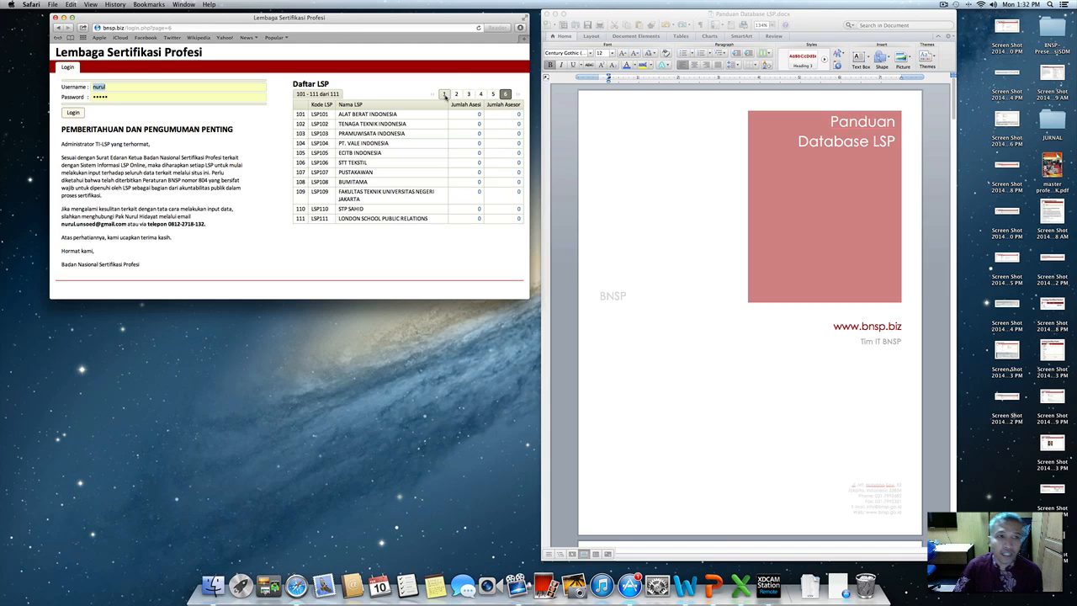
left_click(444, 95)
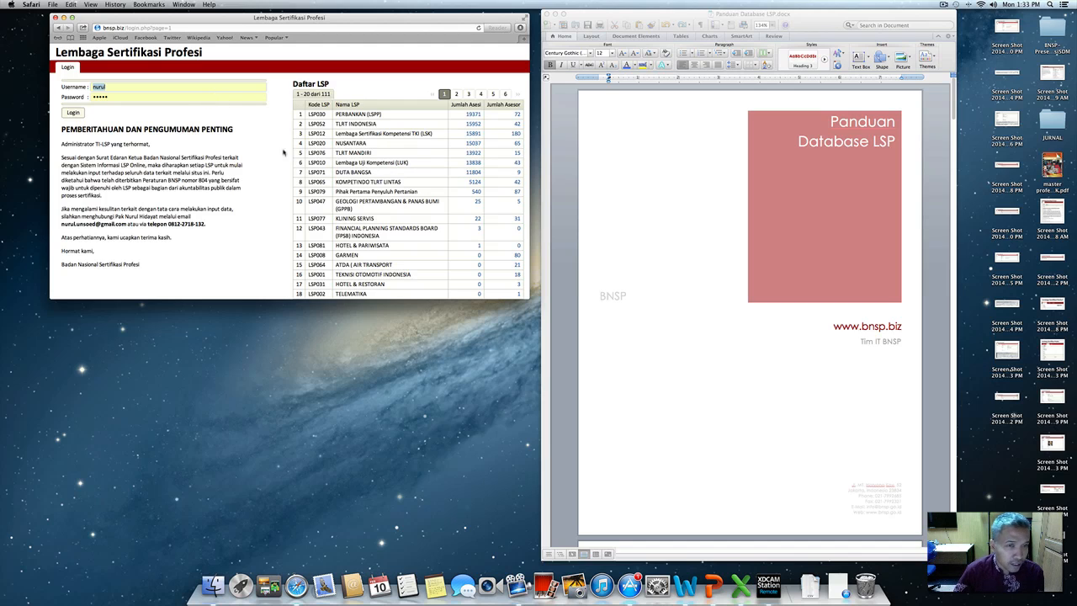
Scroll the Word guide from the cover down to the page 3 Login LSP section
scroll(664, 226, "down", 10)
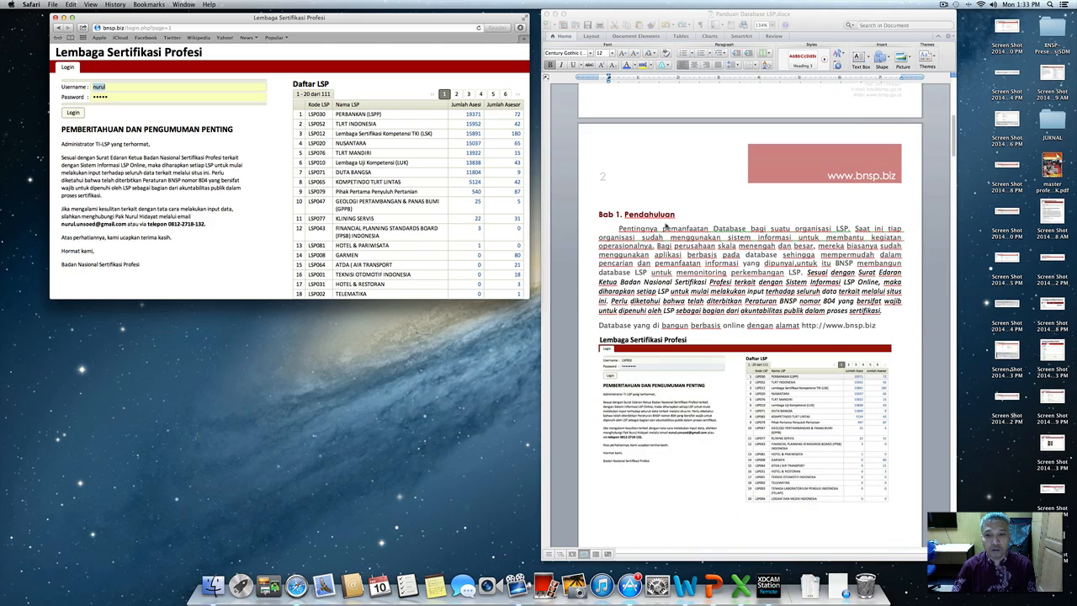
scroll(681, 263, "down", 5)
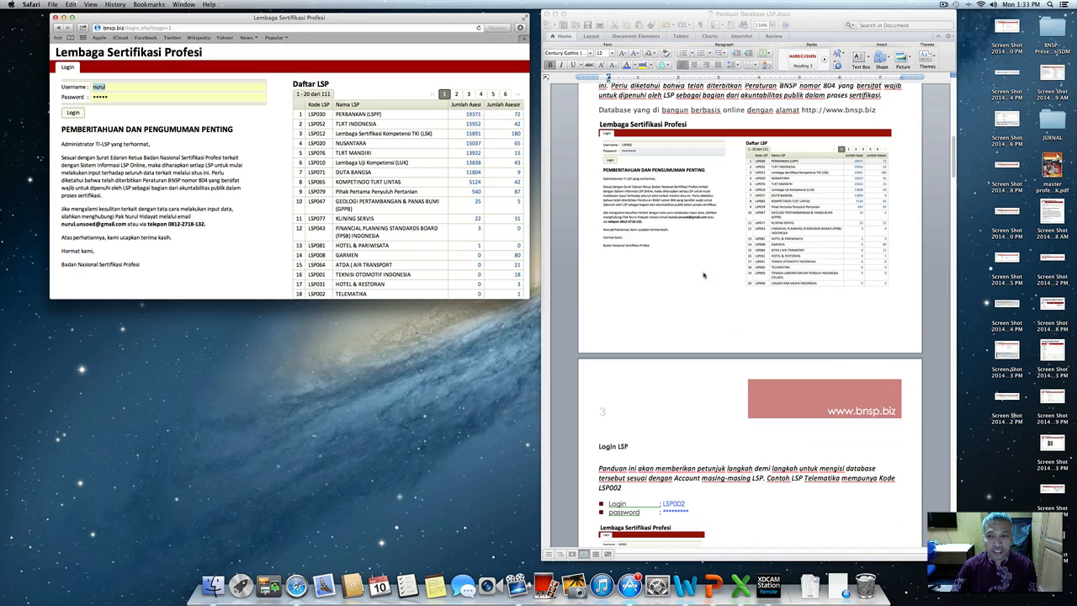
scroll(681, 263, "down", 1)
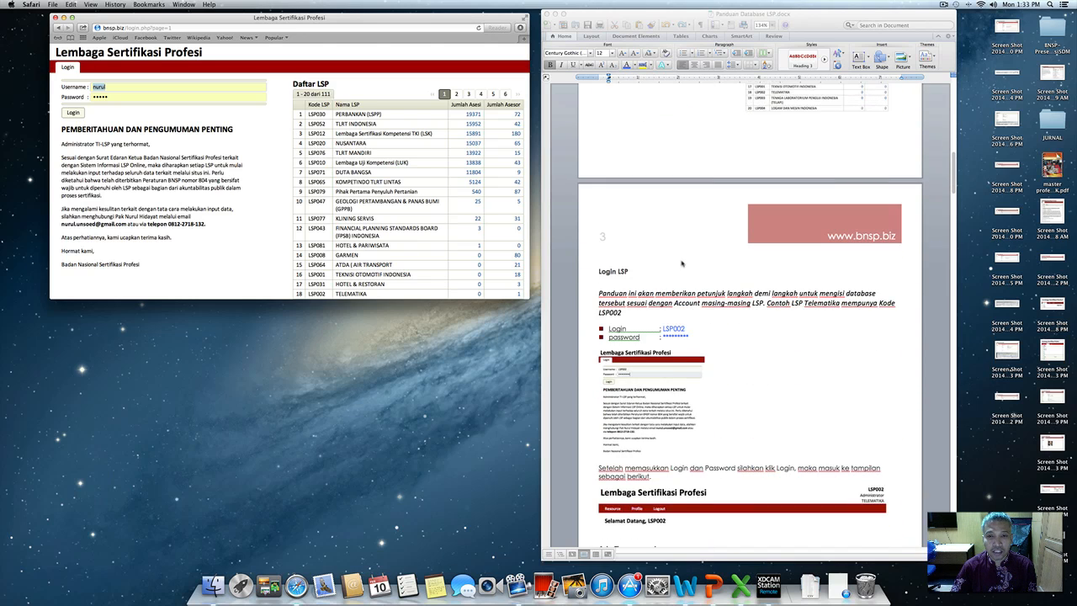
scroll(681, 263, "down", 1)
scroll(681, 264, "down", 3)
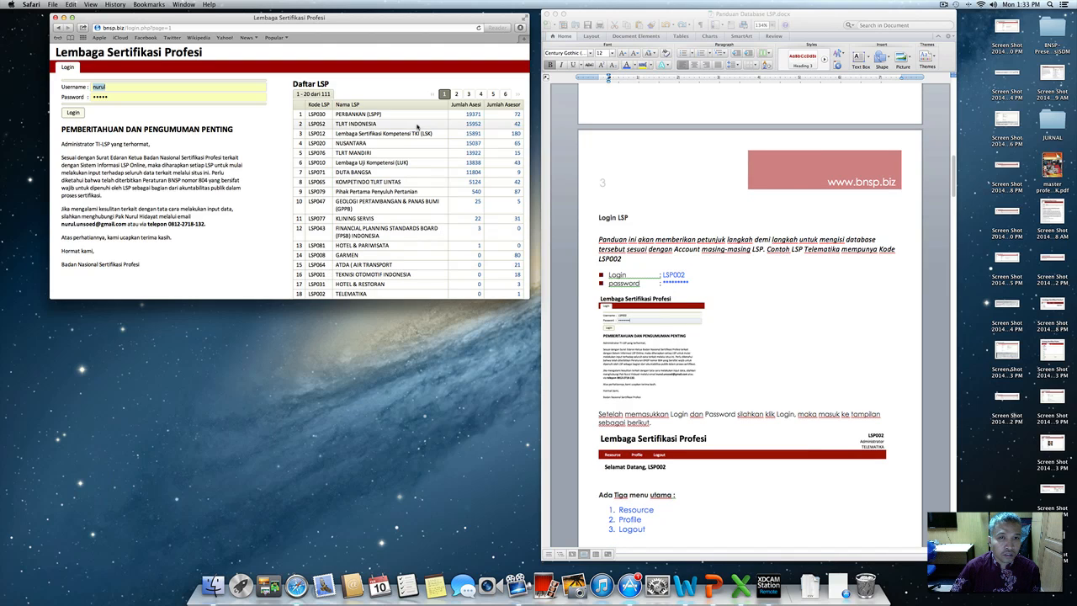
scroll(364, 160, "down", 2)
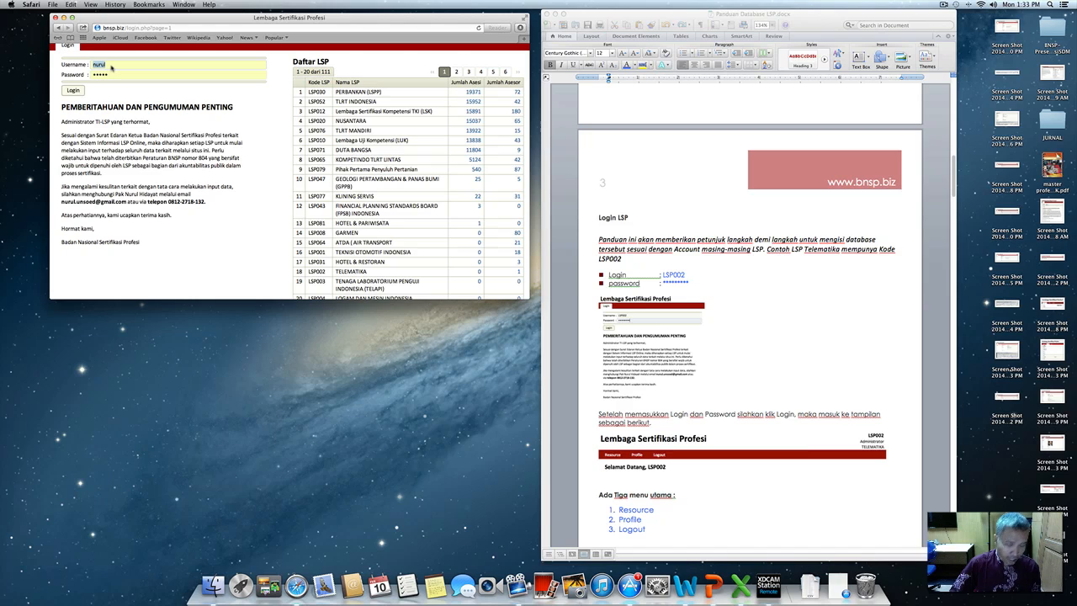
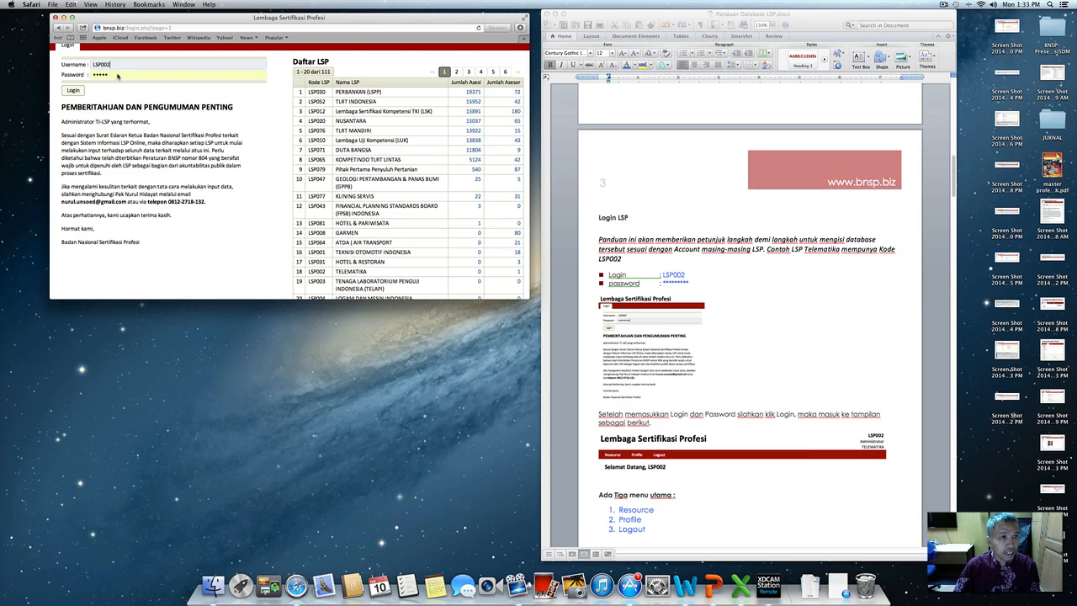
Log in with the TELEMATIKA LSP administrator username and password
key("Tab")
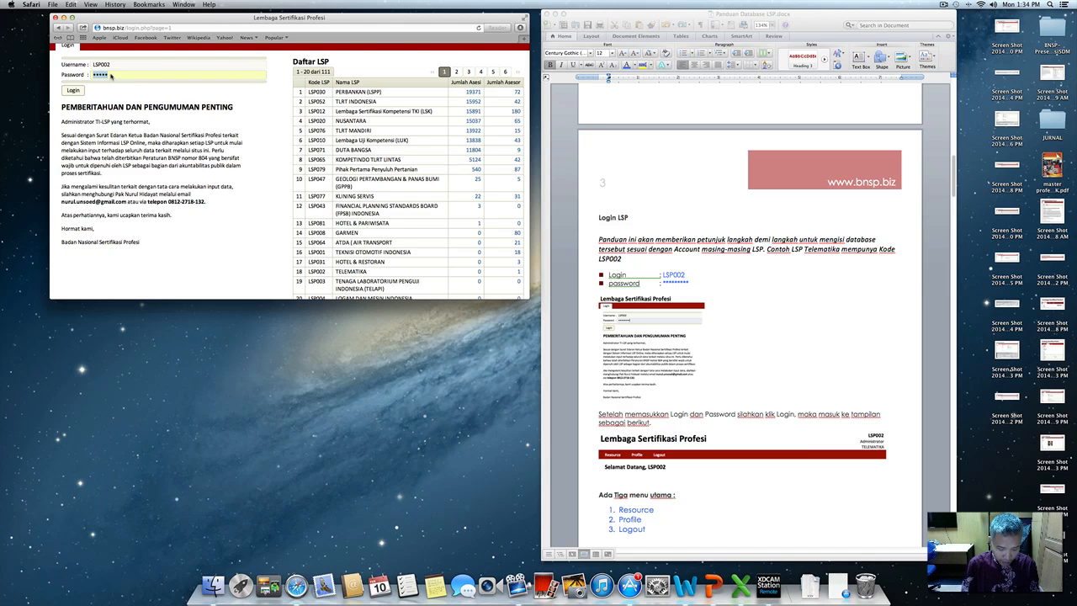
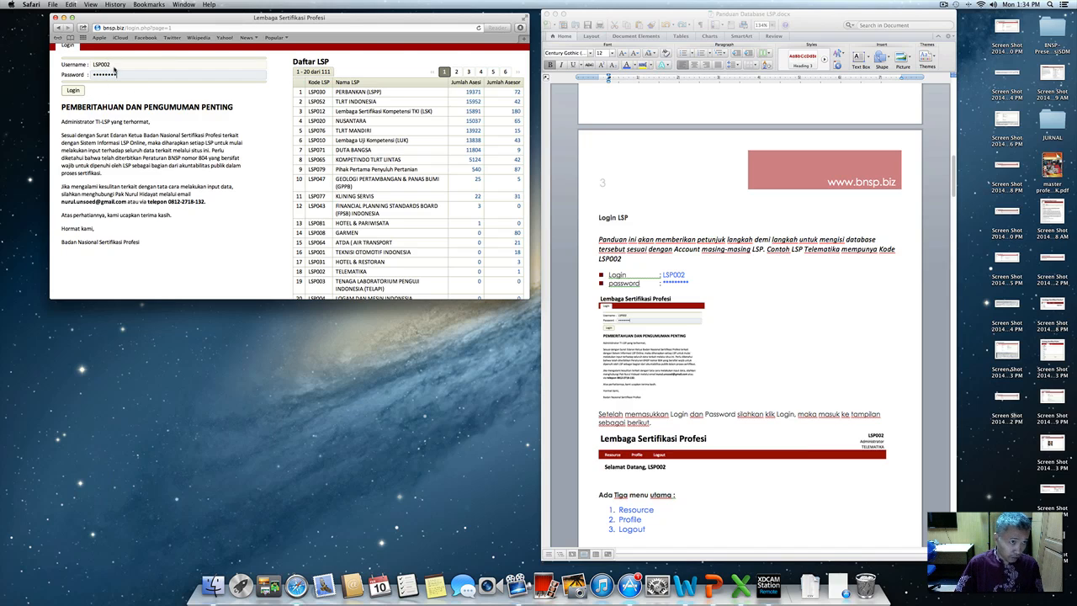
left_click(80, 92)
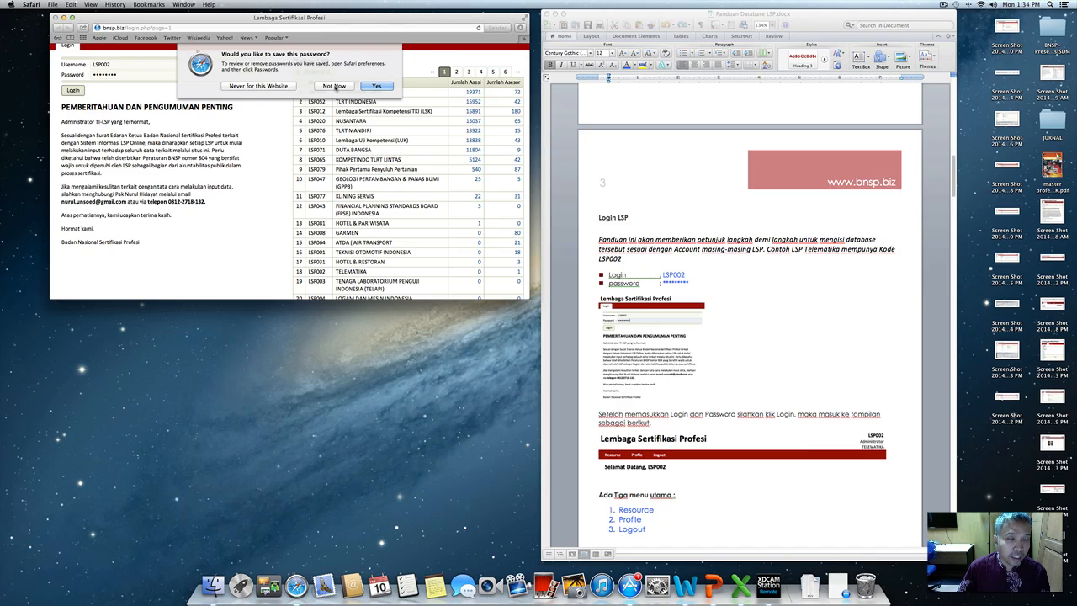
Let Safari save the login password
left_click(333, 87)
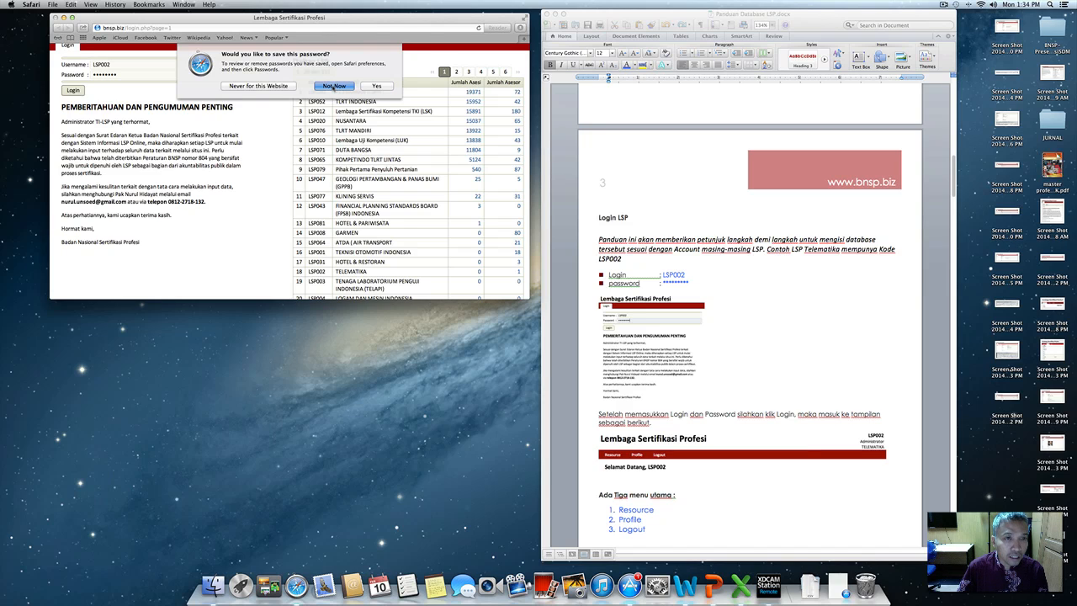
left_click_drag(333, 88, 363, 87)
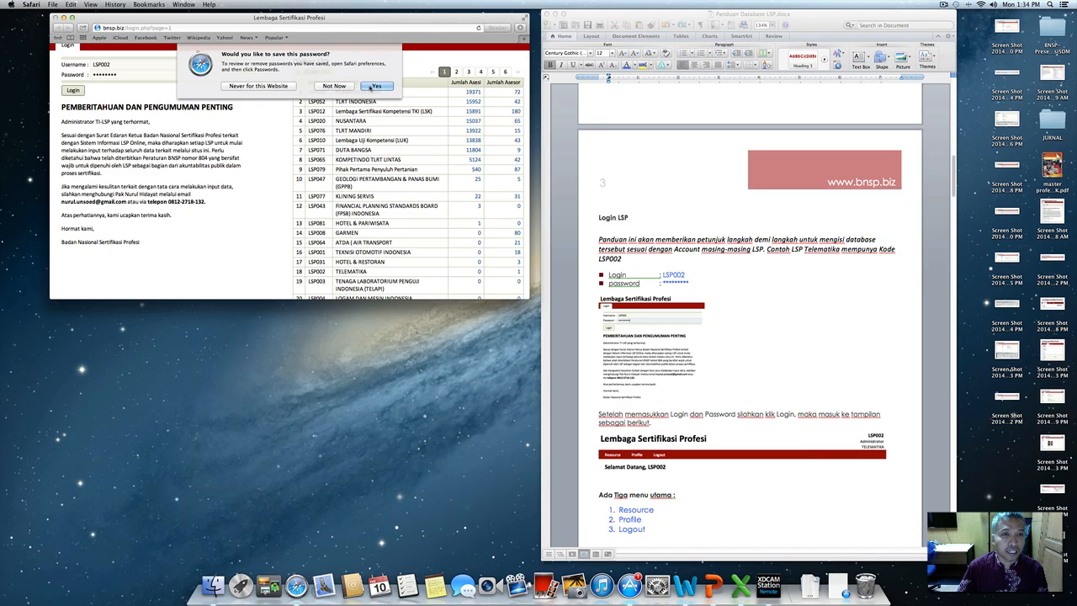
left_click(375, 86)
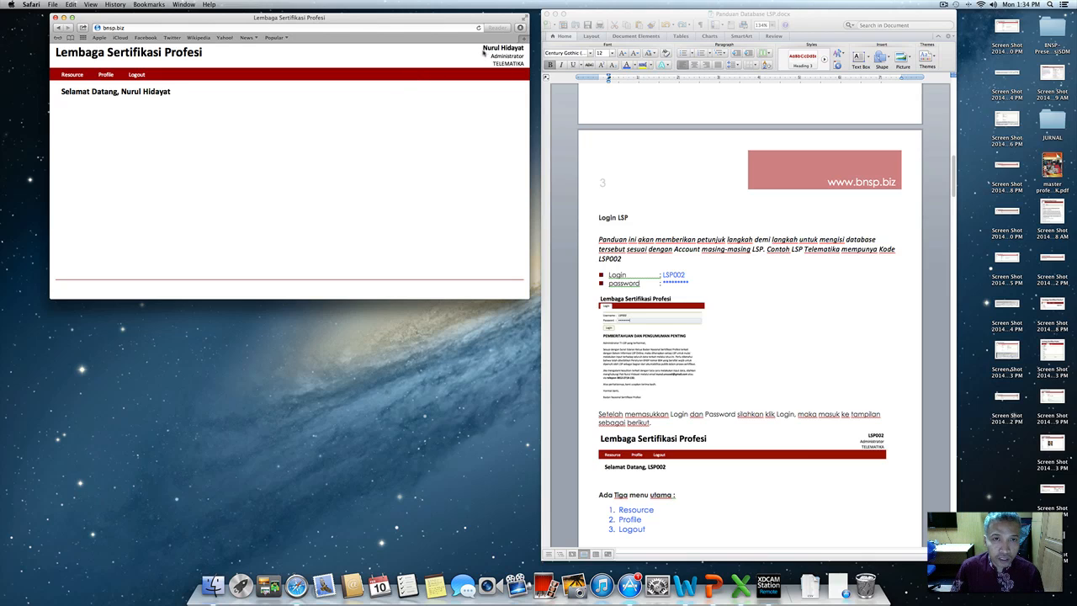
left_click_drag(444, 20, 447, 26)
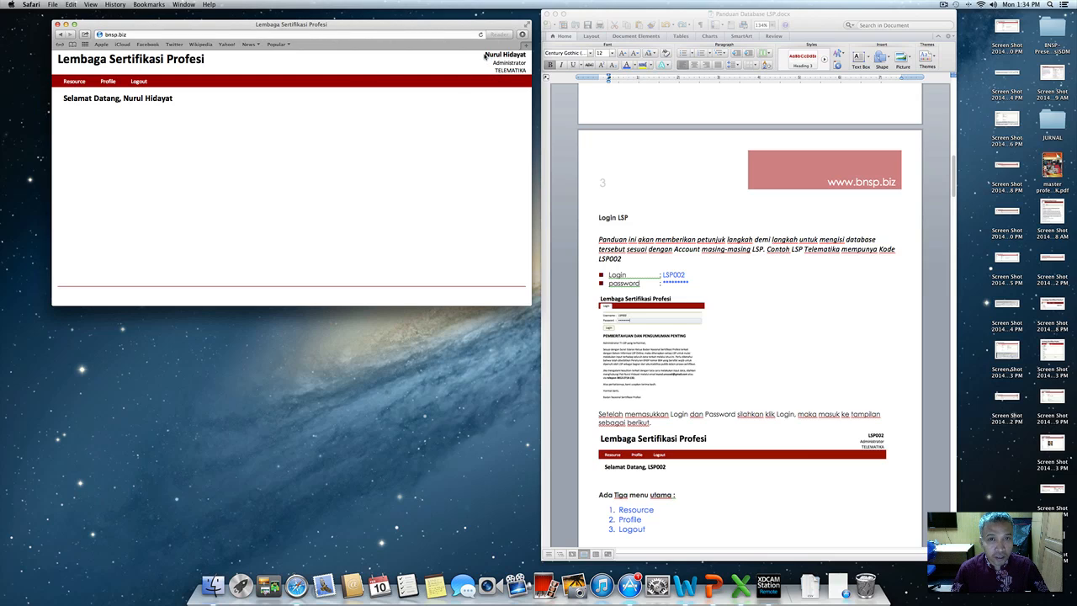
left_click_drag(485, 55, 515, 58)
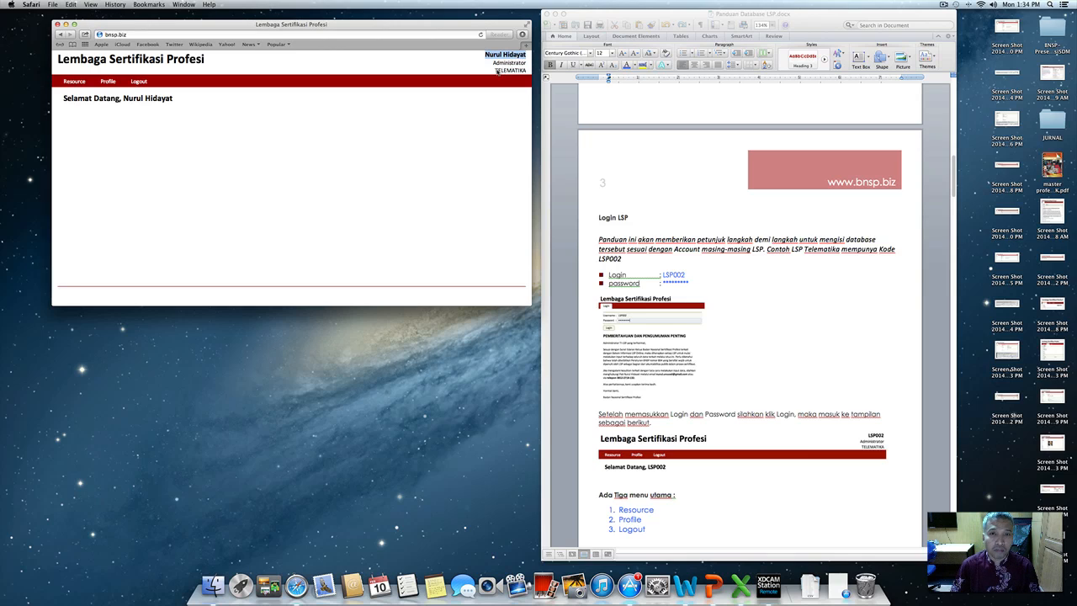
left_click_drag(495, 72, 528, 73)
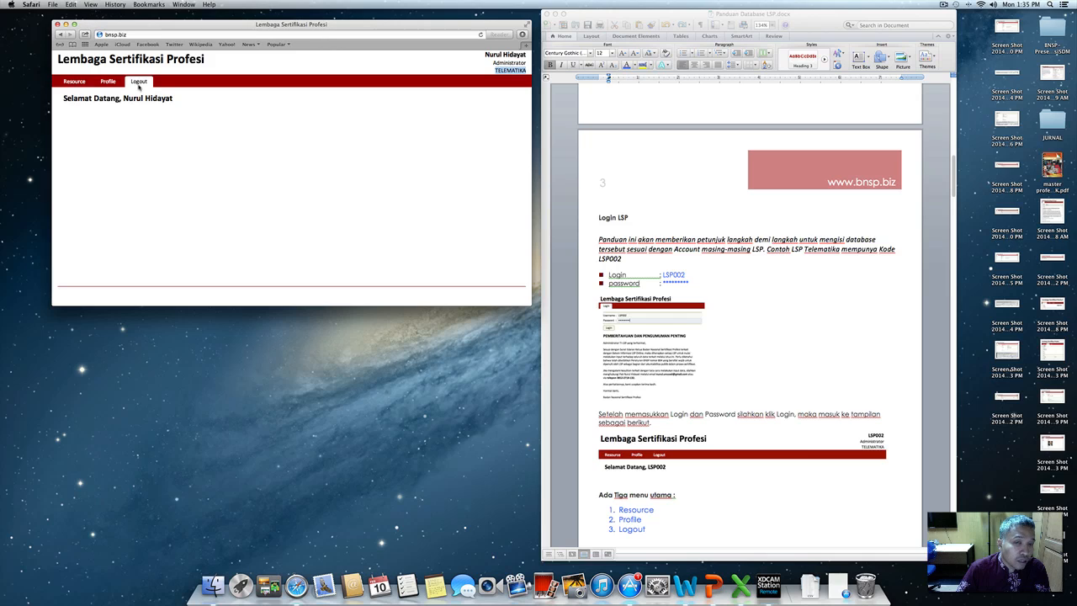
Show the administrator's Profile page with name, birth details, photo, city, phone and username
scroll(698, 303, "down", 4)
scroll(699, 307, "down", 2)
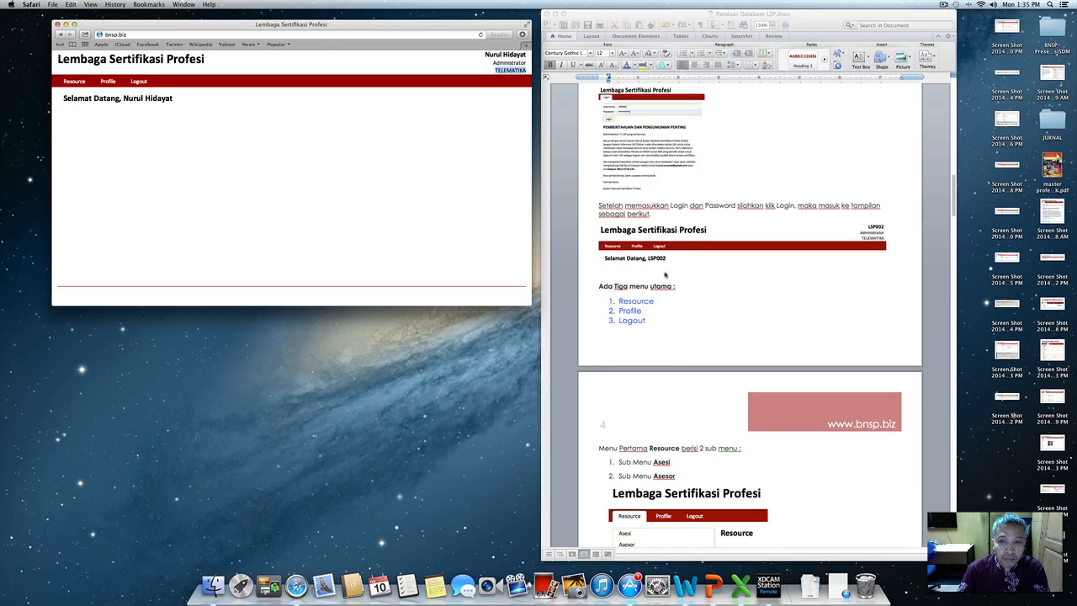
scroll(637, 289, "down", 5)
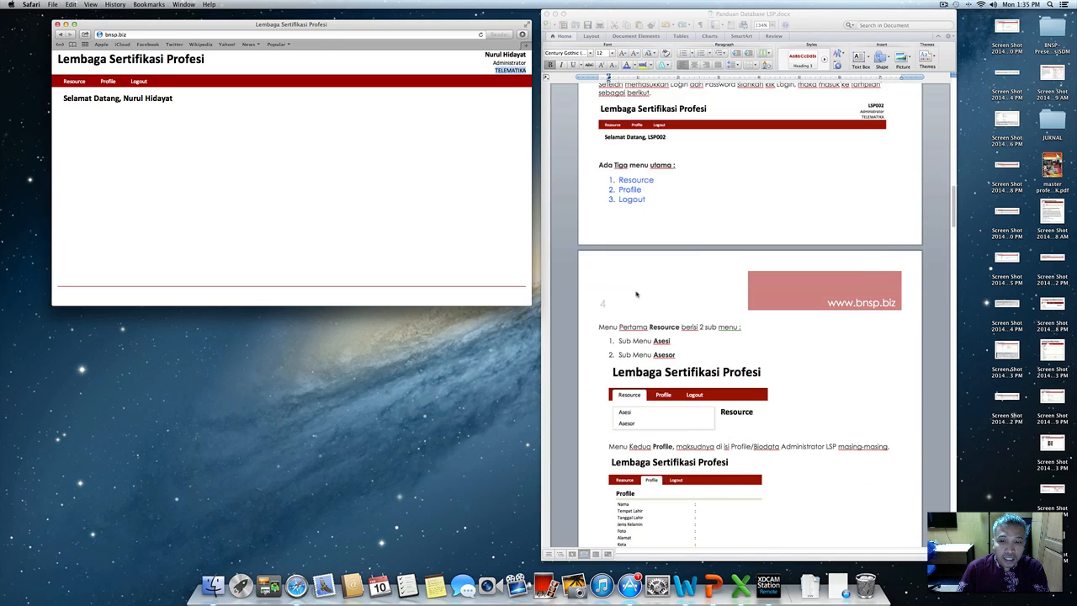
scroll(635, 293, "down", 3)
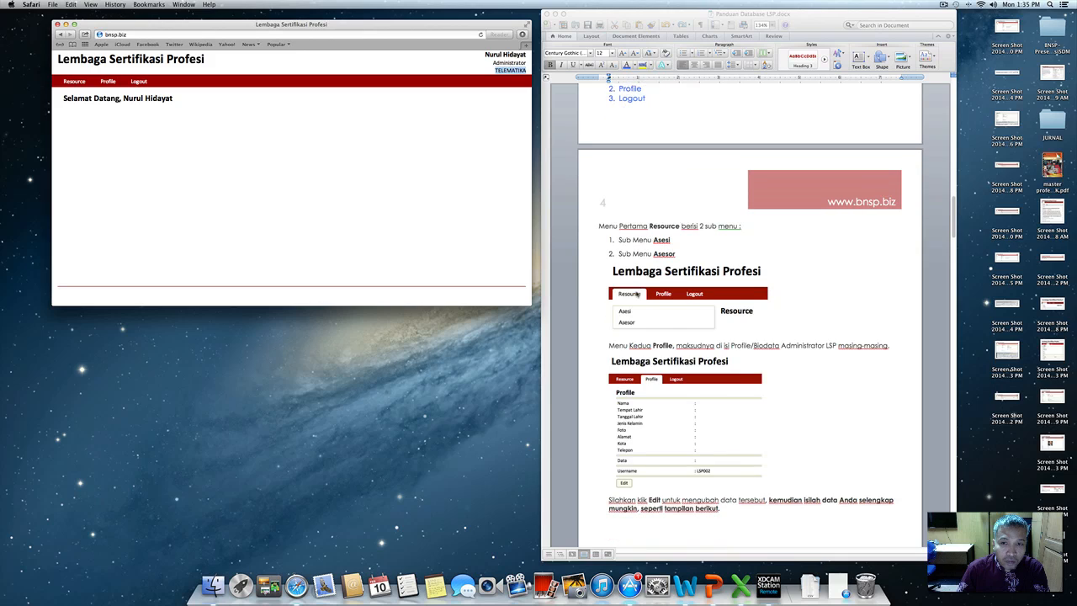
scroll(635, 294, "down", 1)
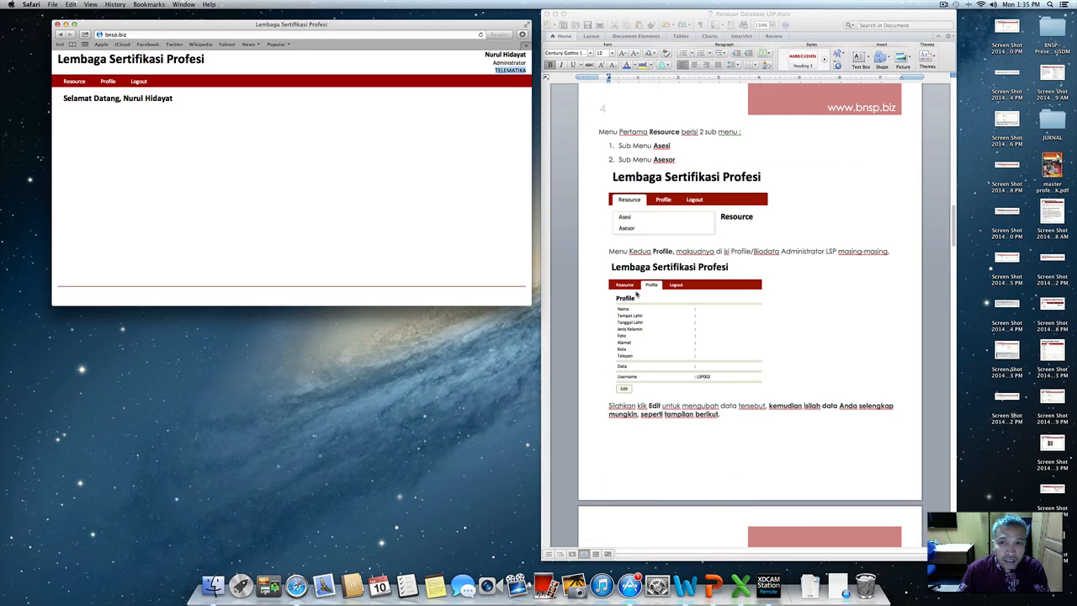
scroll(636, 294, "down", 1)
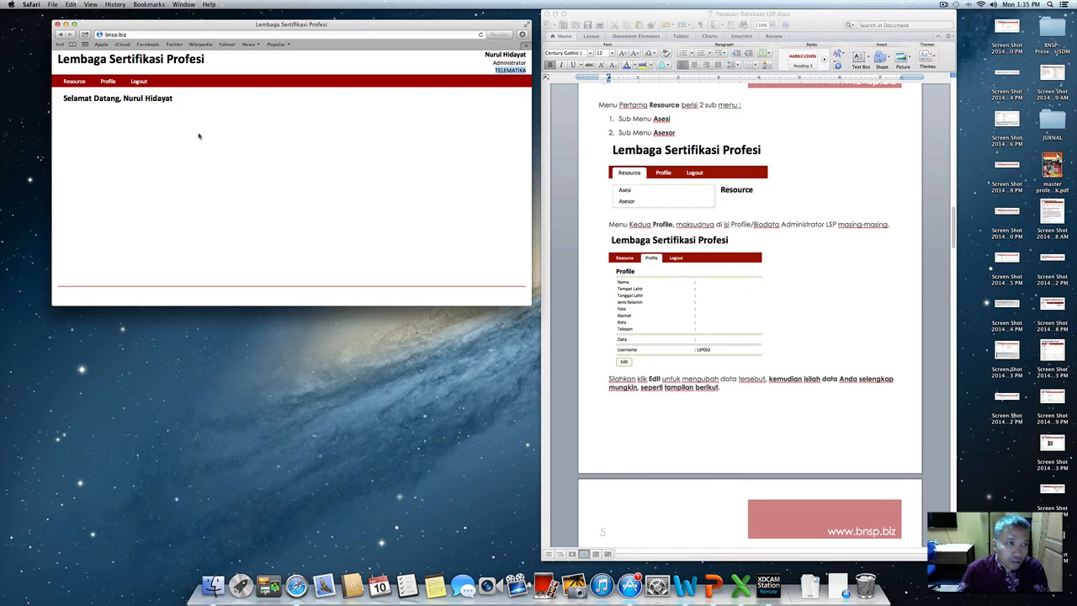
left_click(74, 83)
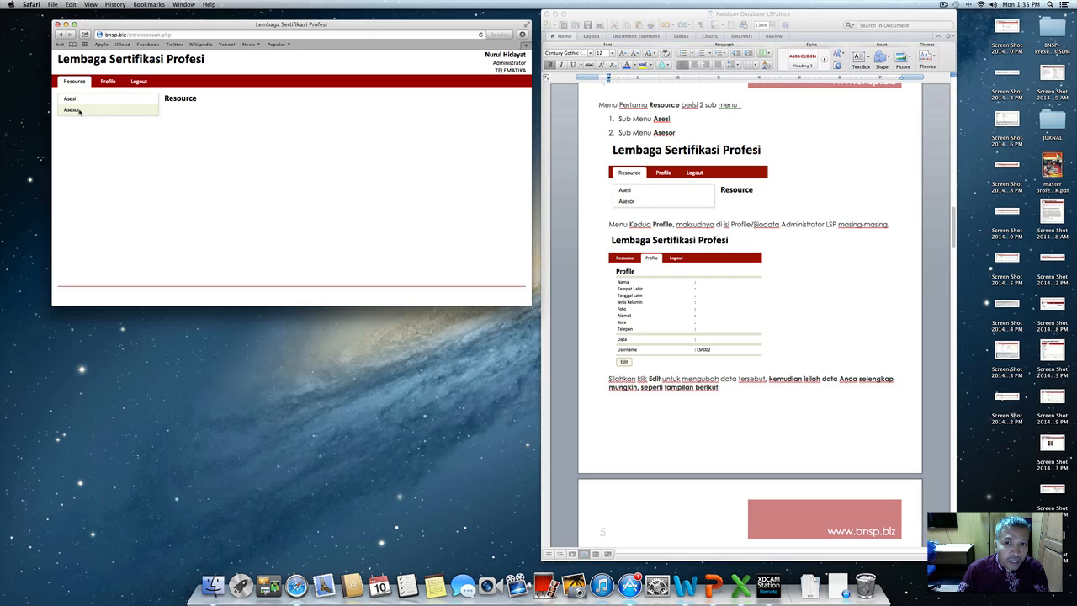
left_click(107, 82)
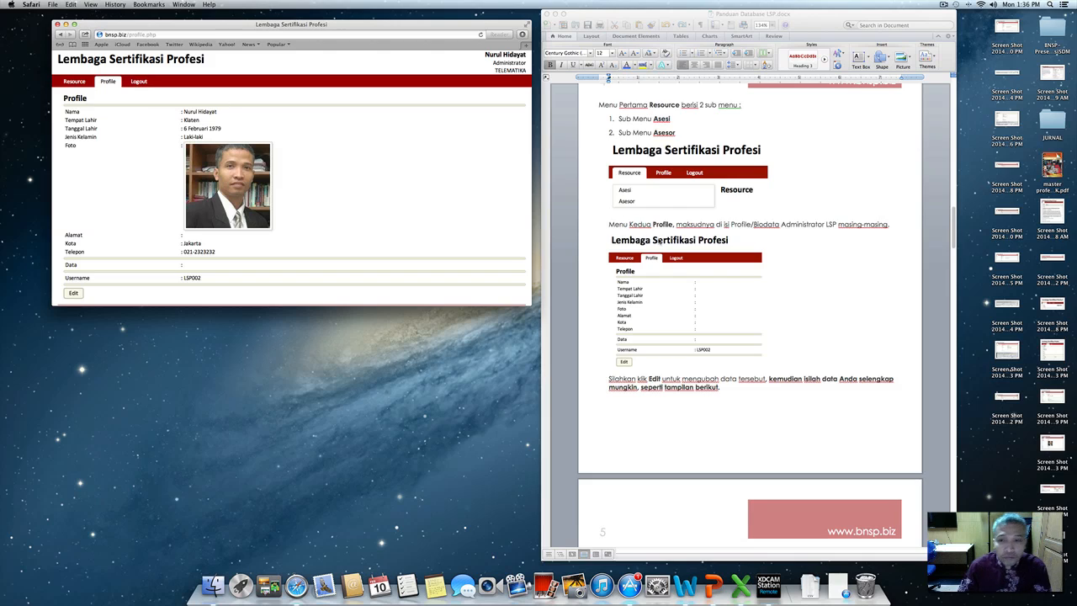
scroll(661, 242, "down", 10)
scroll(660, 242, "down", 1)
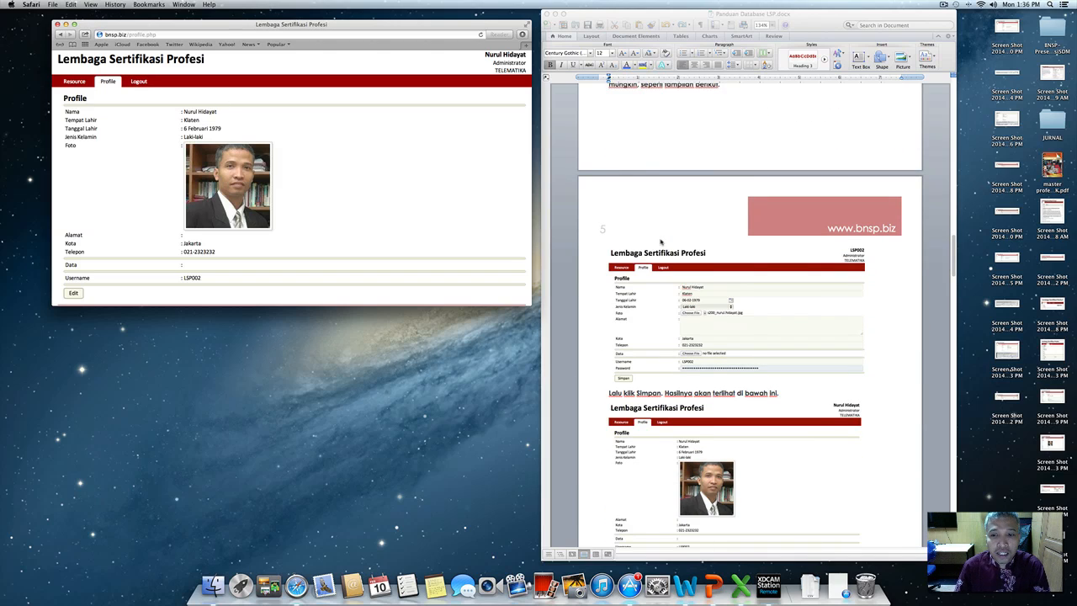
scroll(660, 243, "down", 1)
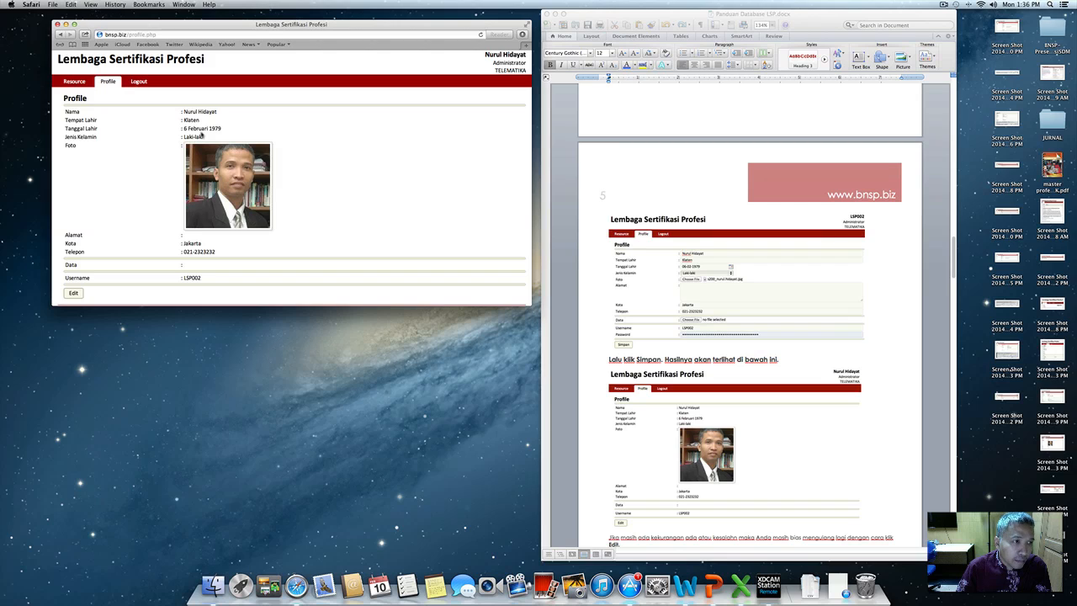
scroll(252, 244, "down", 2)
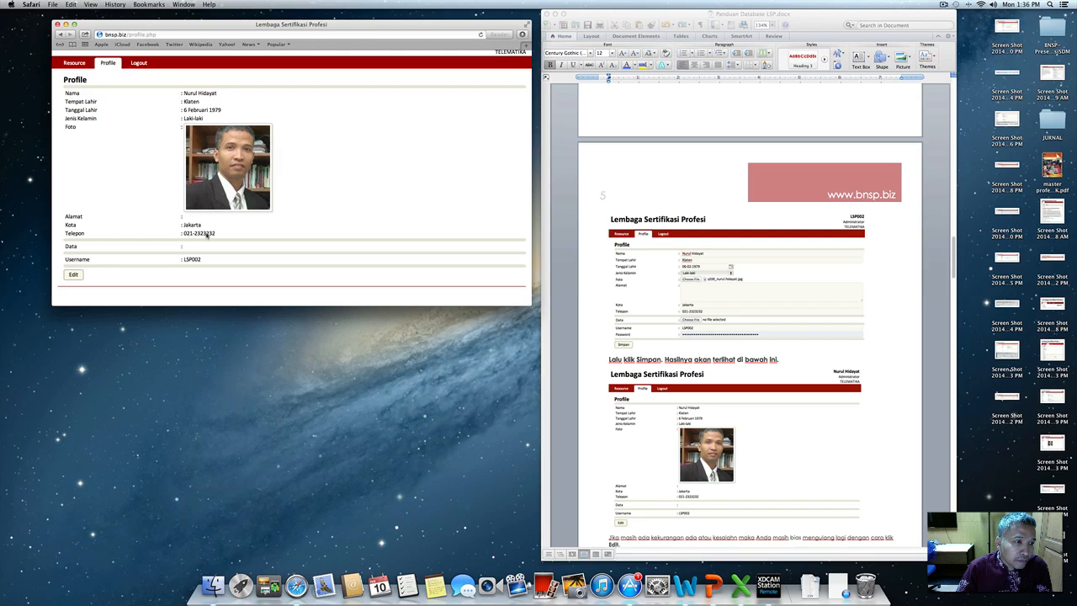
Put the administrator profile into Edit mode and review its fields down to the Simpan button
left_click(74, 275)
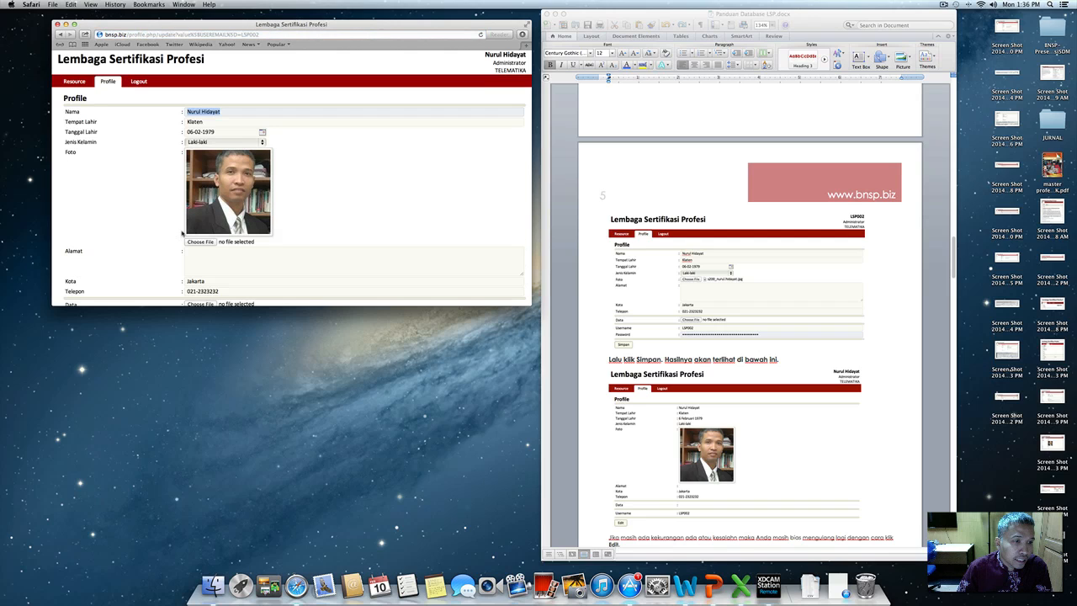
scroll(182, 233, "down", 3)
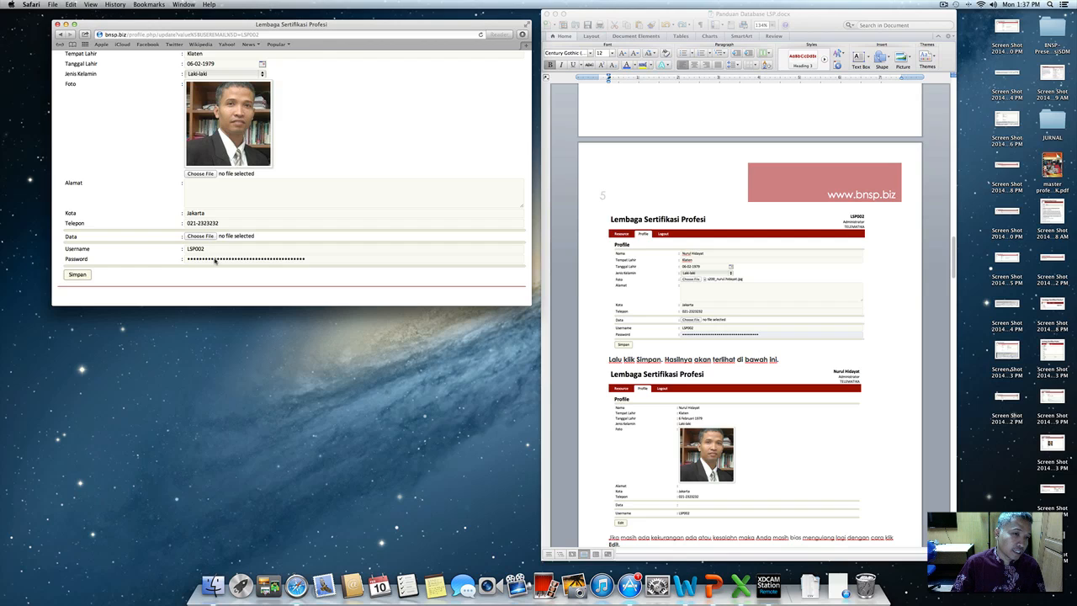
scroll(215, 261, "up", 3)
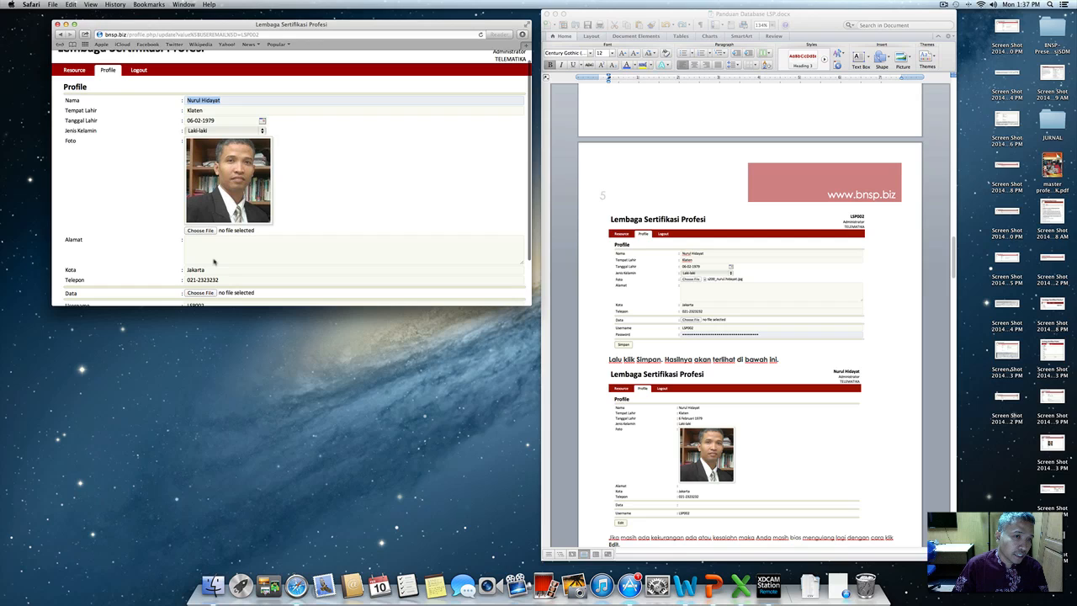
scroll(213, 262, "down", 3)
scroll(215, 259, "up", 4)
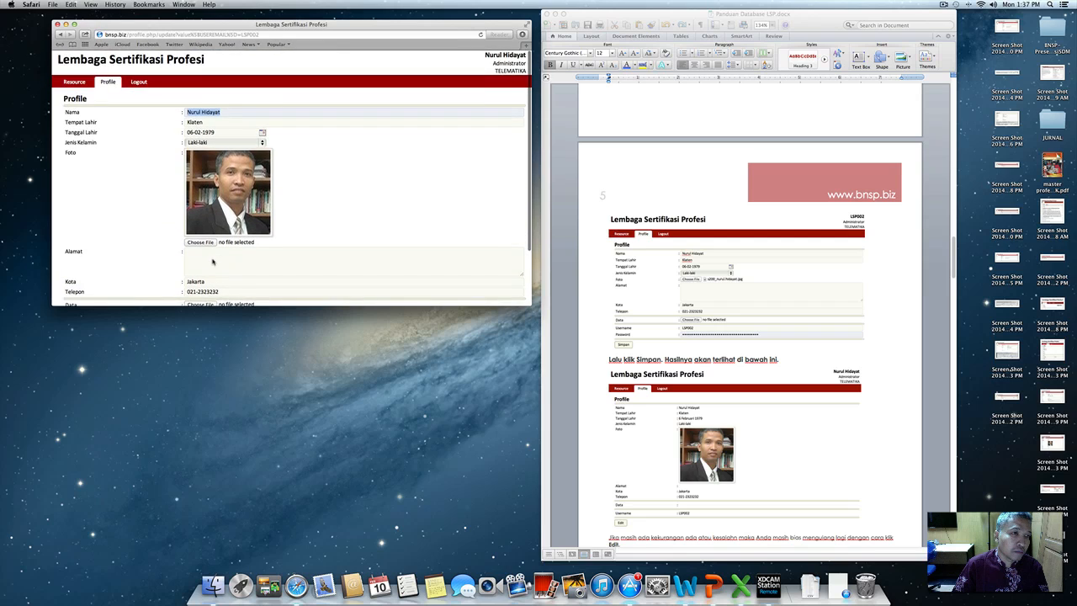
scroll(212, 262, "down", 3)
scroll(141, 161, "up", 3)
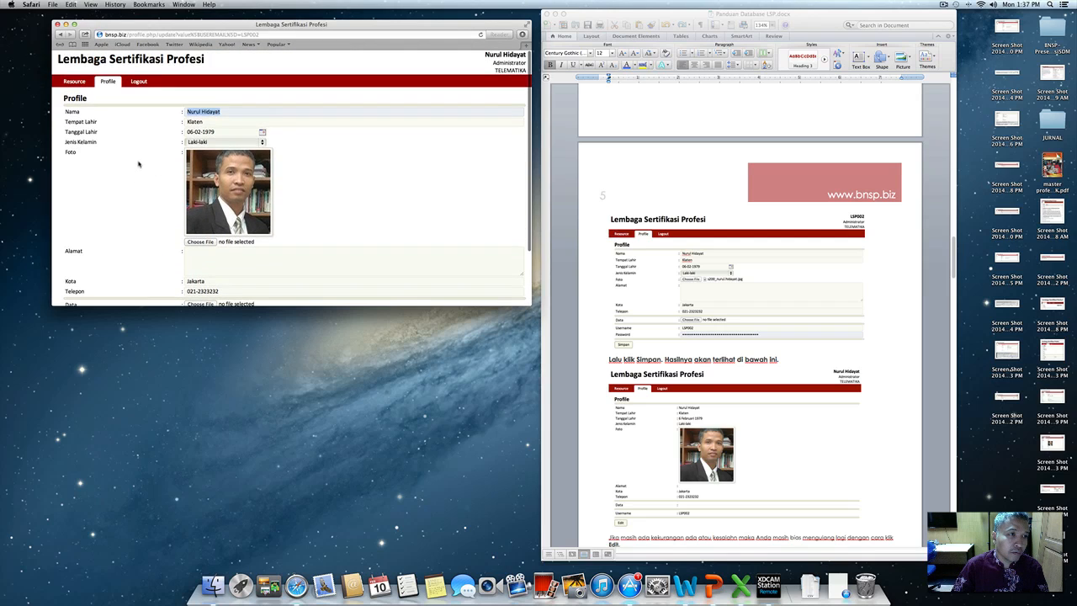
left_click(143, 162)
scroll(145, 162, "down", 1)
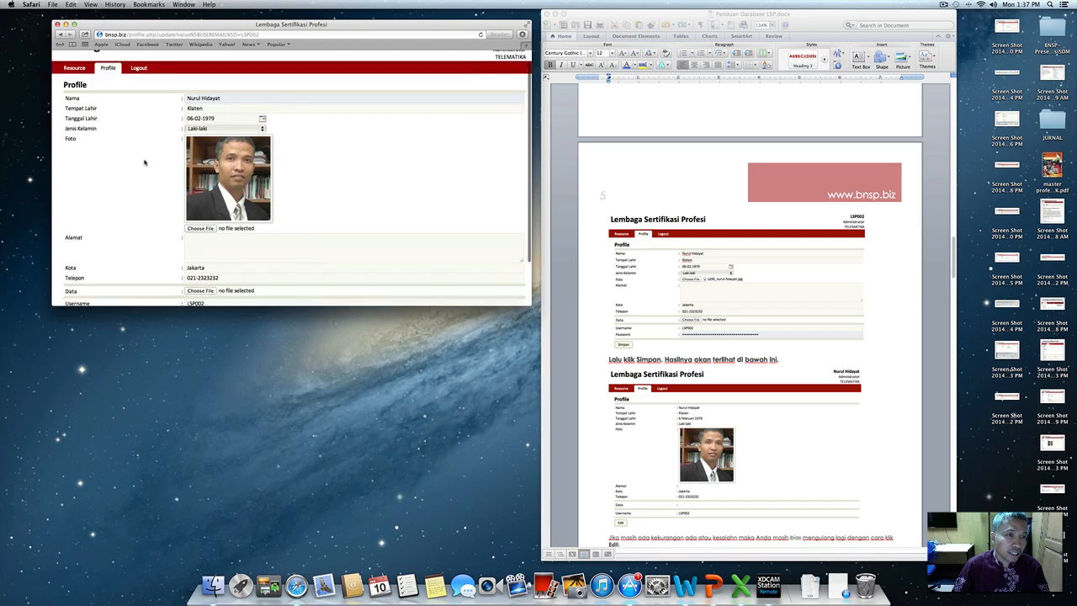
scroll(144, 162, "down", 3)
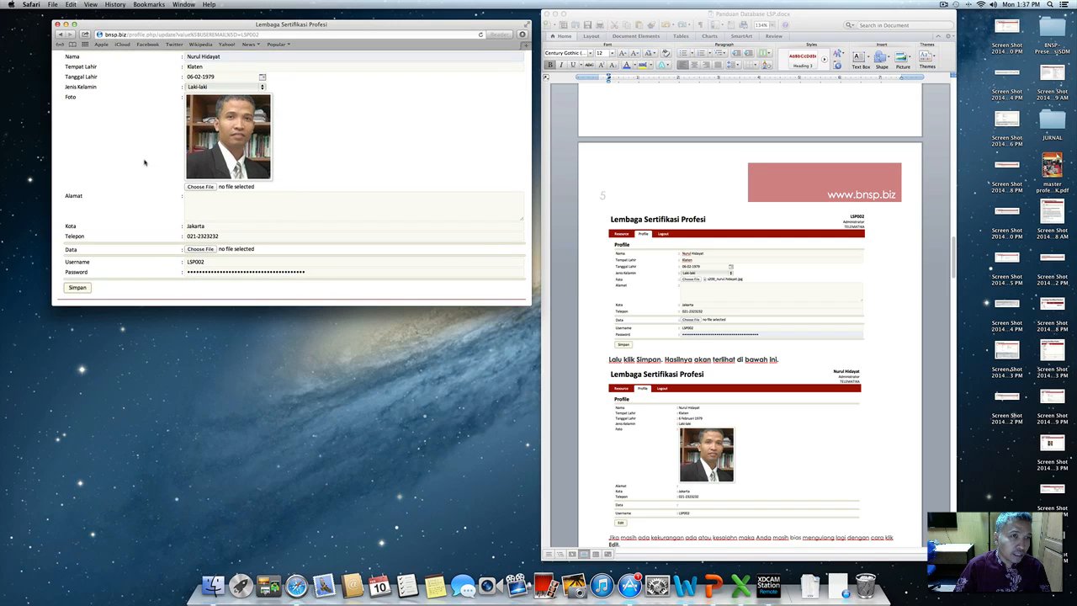
Save the profile with Simpan and bring the guide's section 2.1 Data Asesi into view
left_click(77, 288)
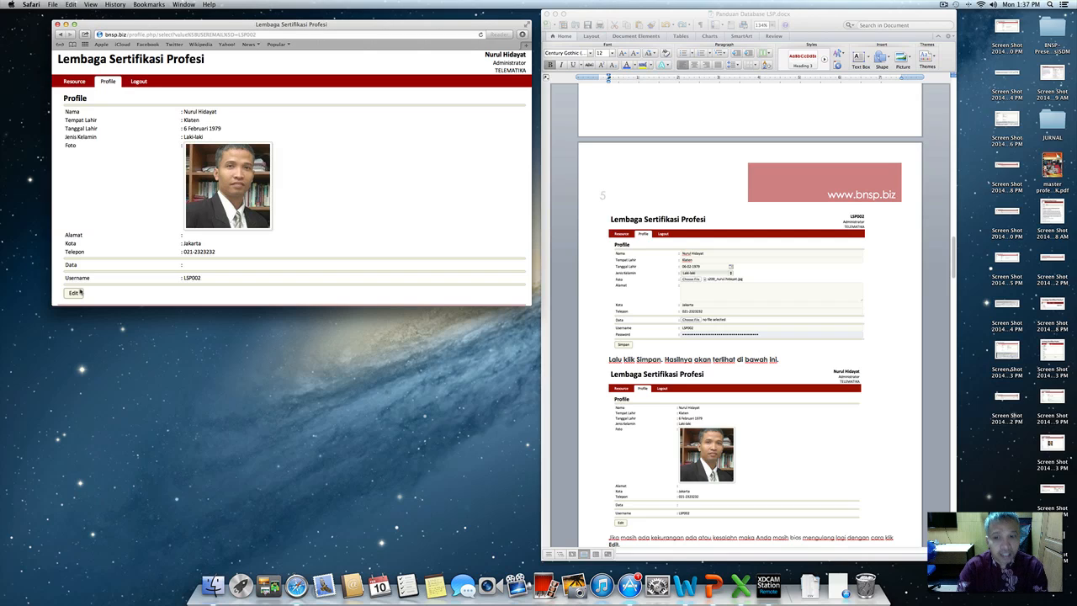
scroll(709, 370, "down", 5)
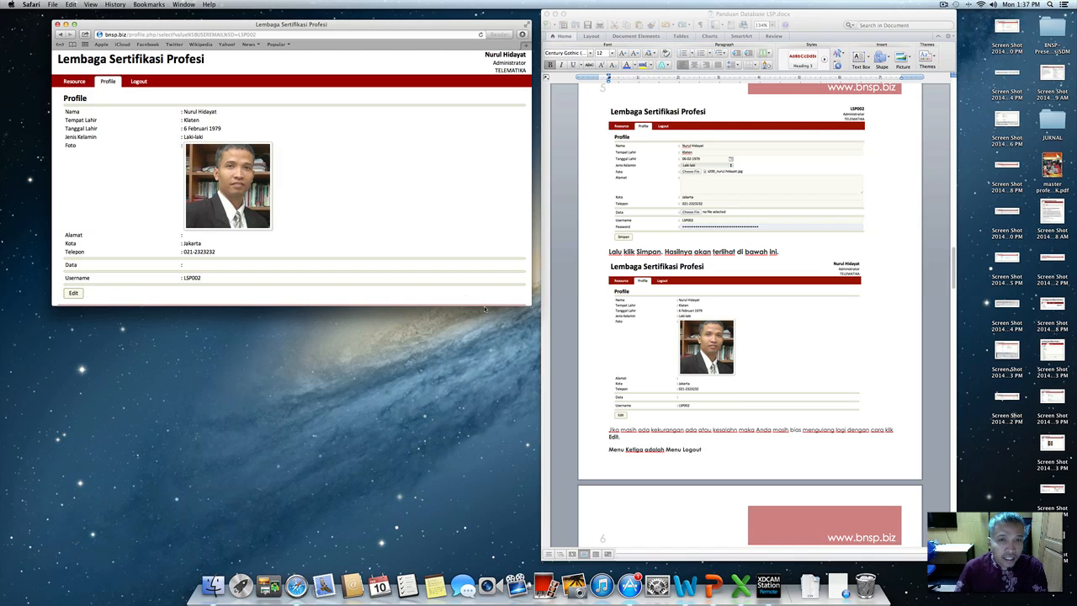
scroll(752, 349, "down", 10)
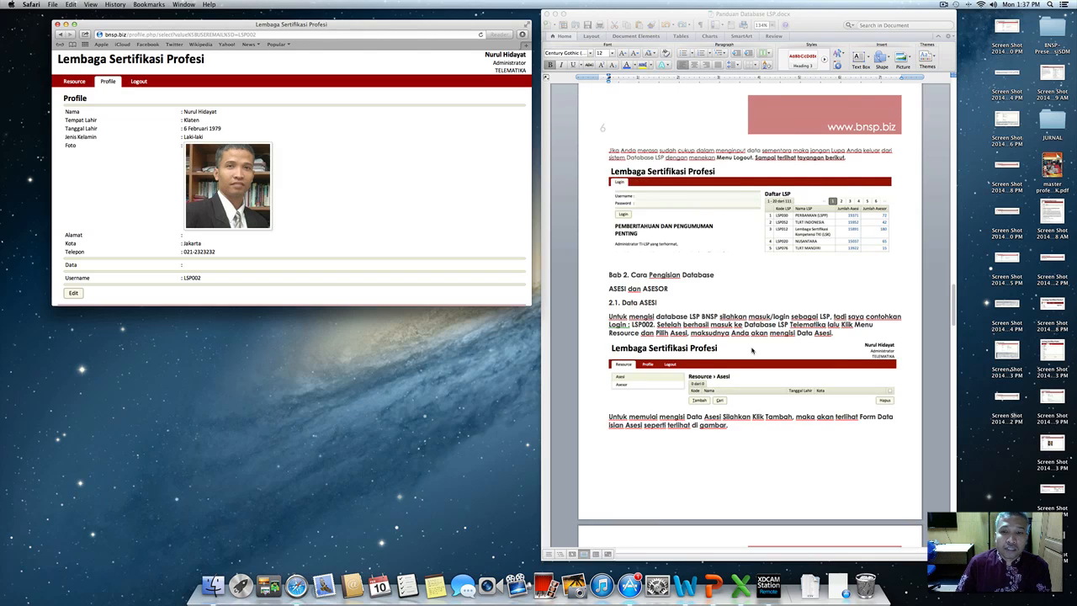
scroll(752, 349, "down", 3)
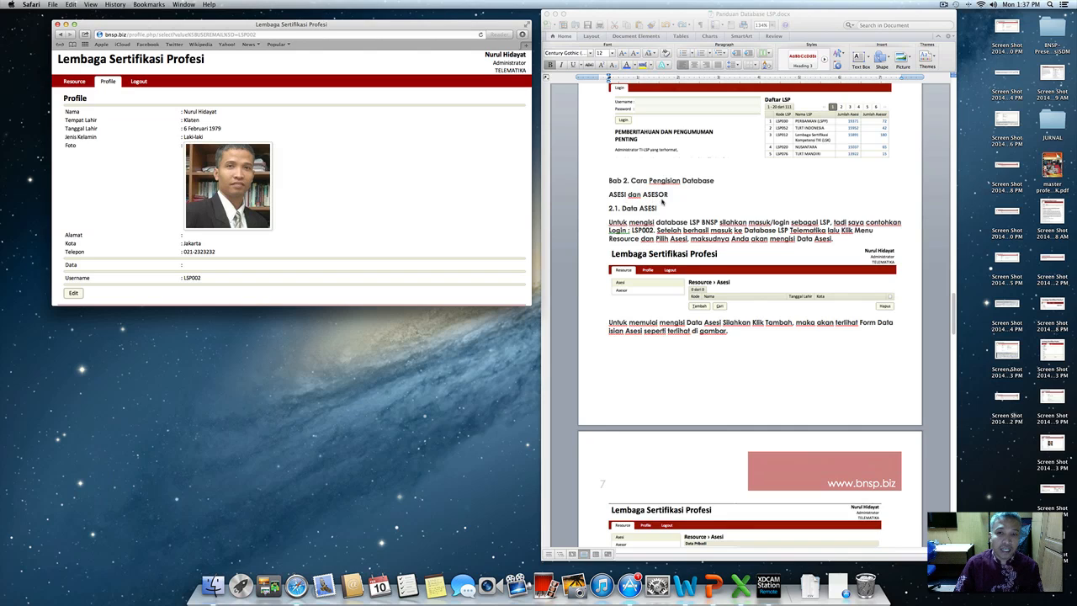
Go to Resource > Asesi and start a new record with Tambah
left_click(73, 82)
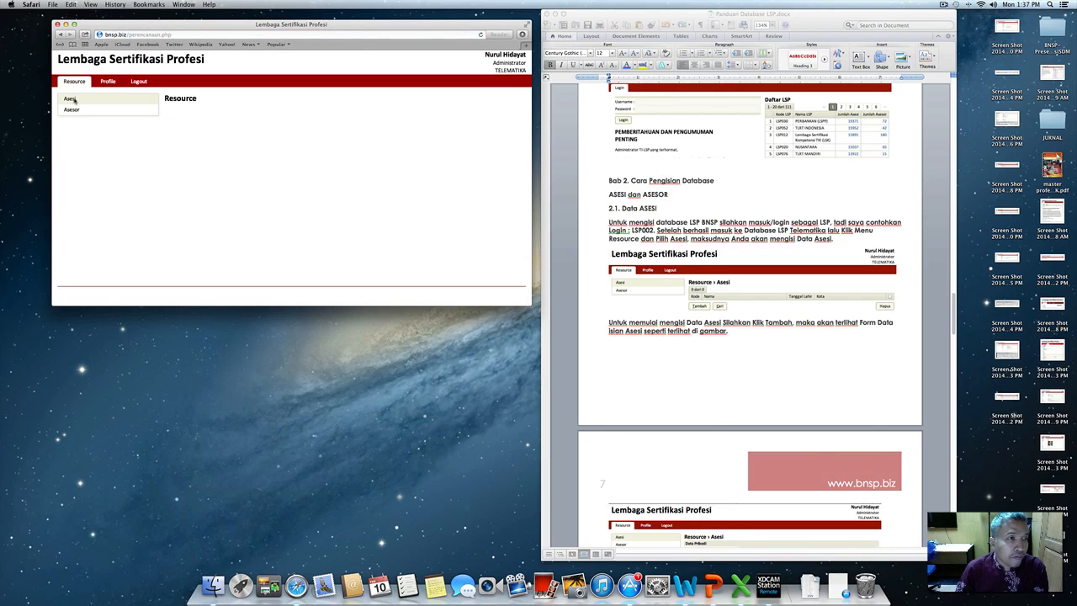
left_click(70, 99)
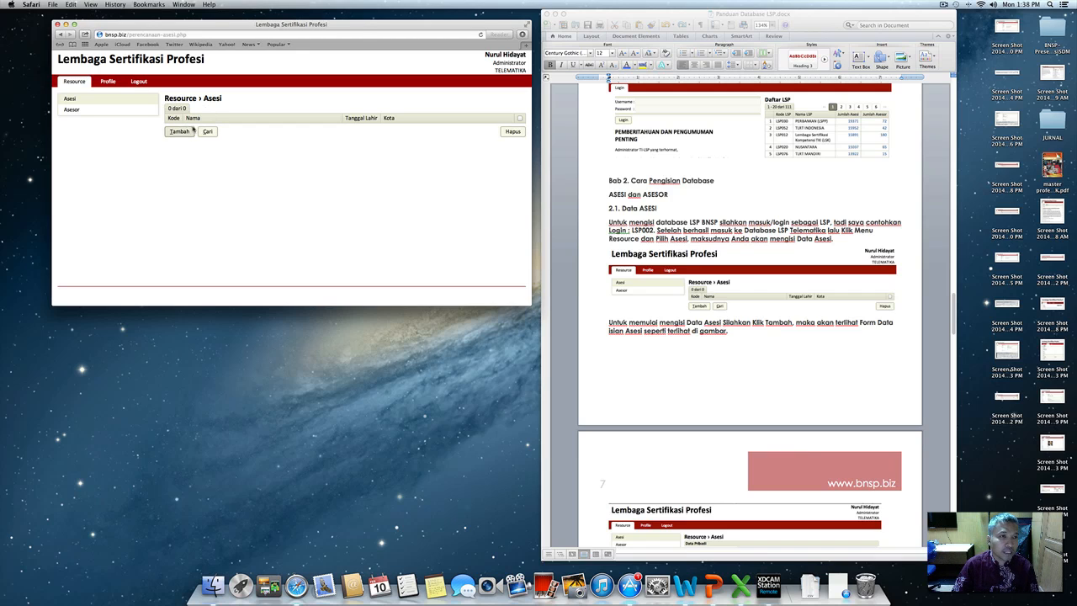
left_click(192, 130)
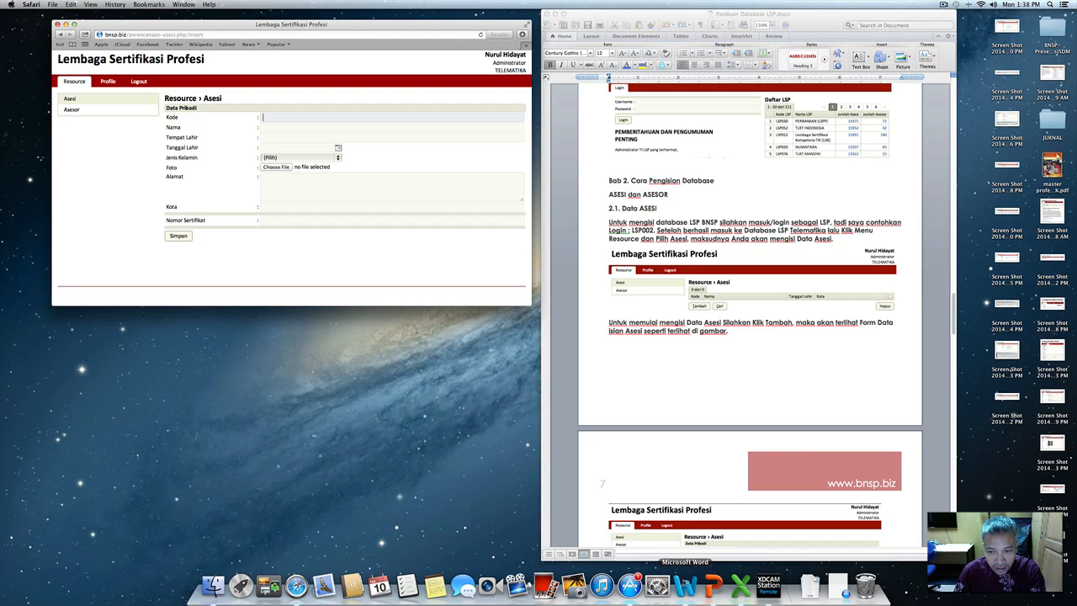
Open DATA ASESOR DAN ASESI LSP091 SMAK BOGOR.xlsx from the Downloads folder in Excel
left_click(809, 587)
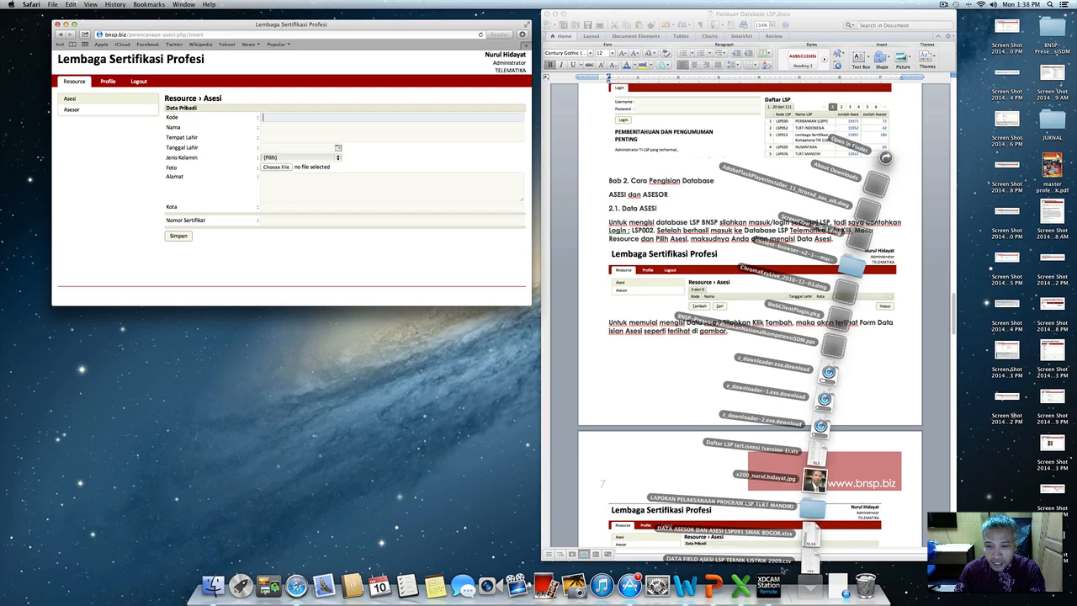
left_click(810, 589)
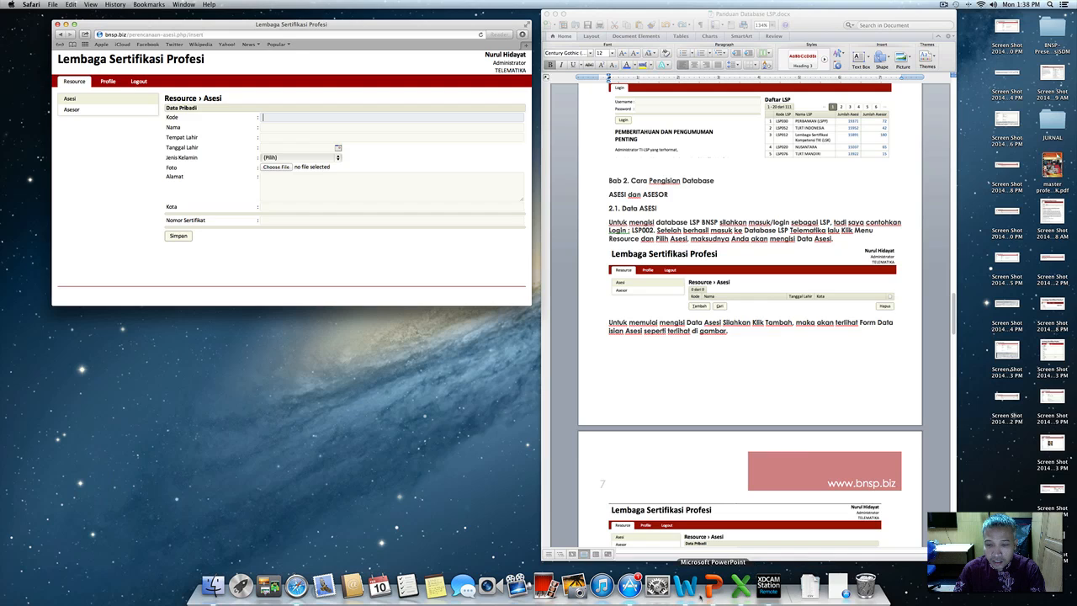
right_click(812, 593)
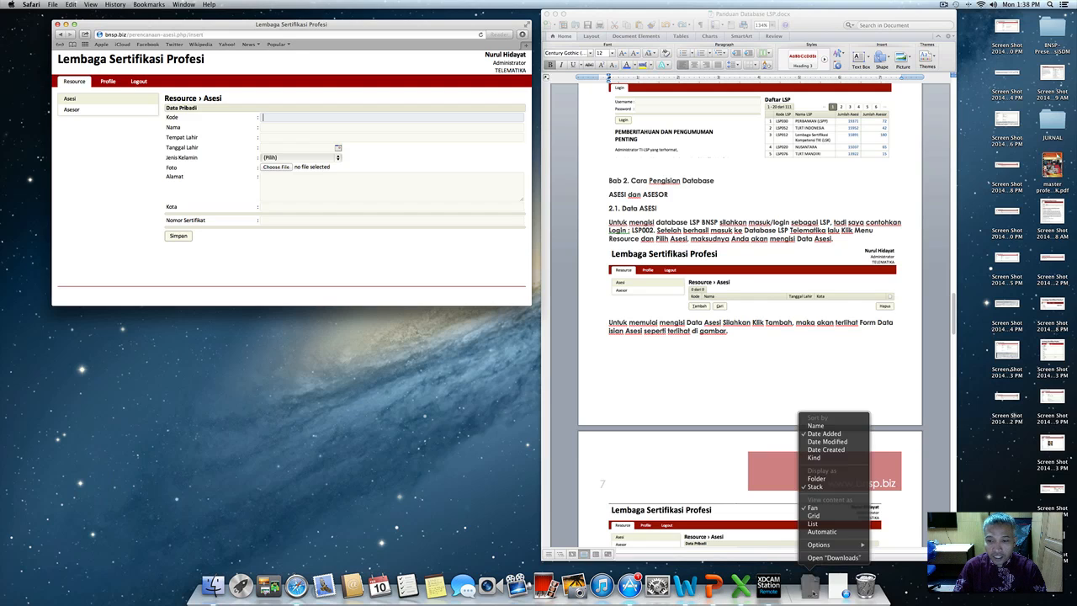
left_click(824, 557)
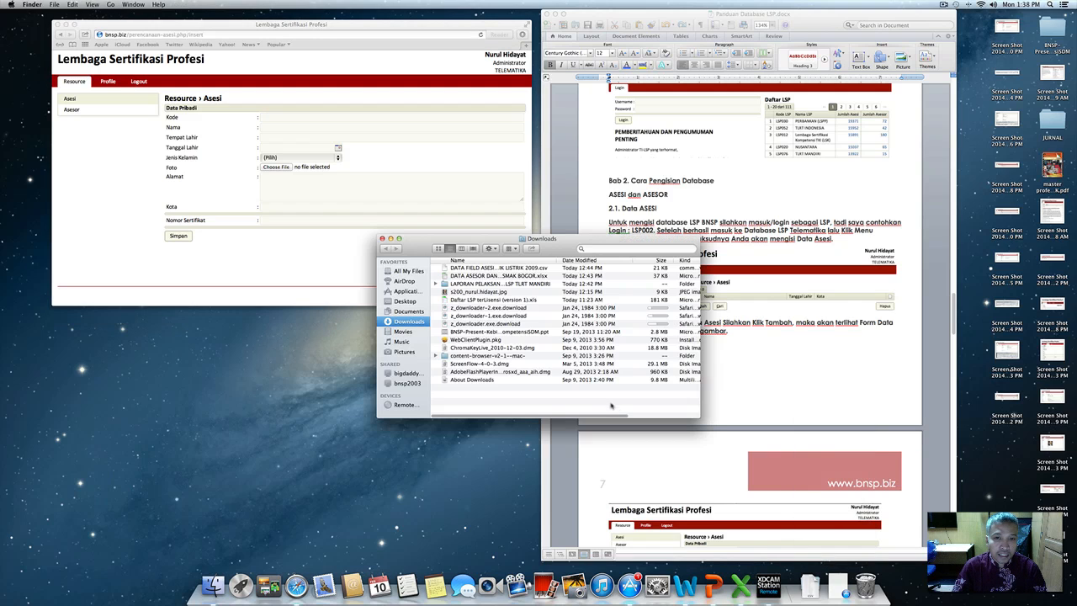
left_click(473, 278)
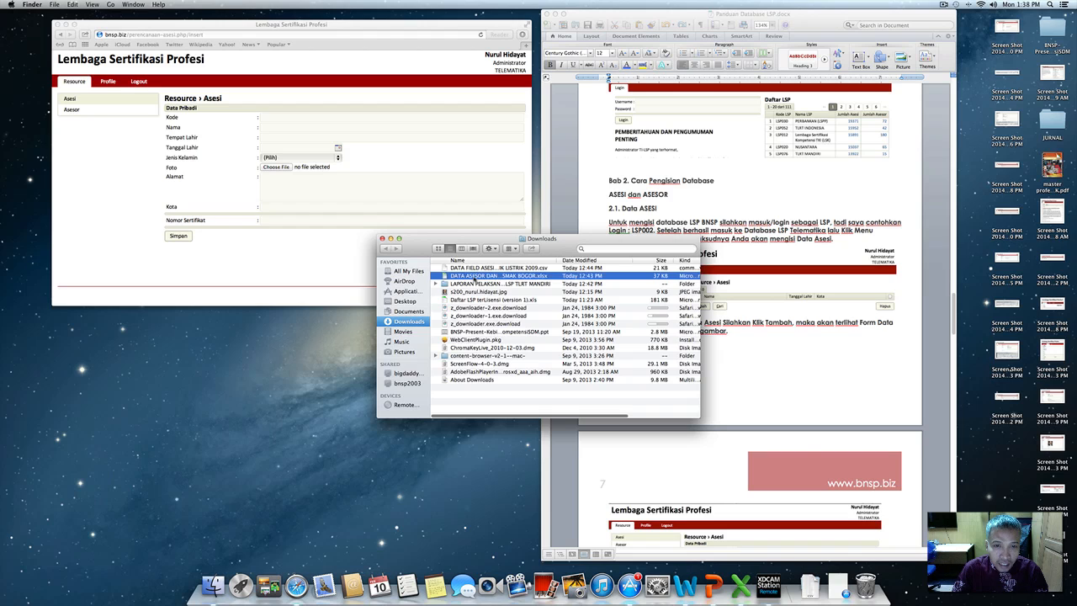
double_click(473, 279)
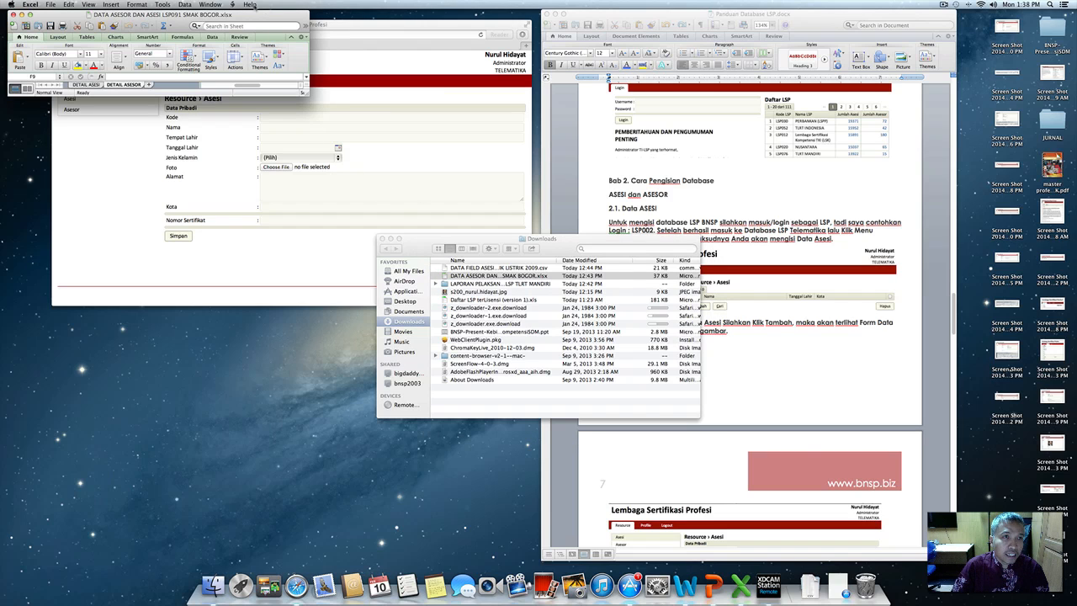
Close the Downloads window and enlarge the Excel workbook window
left_click_drag(254, 15, 309, 321)
left_click_drag(417, 245, 394, 367)
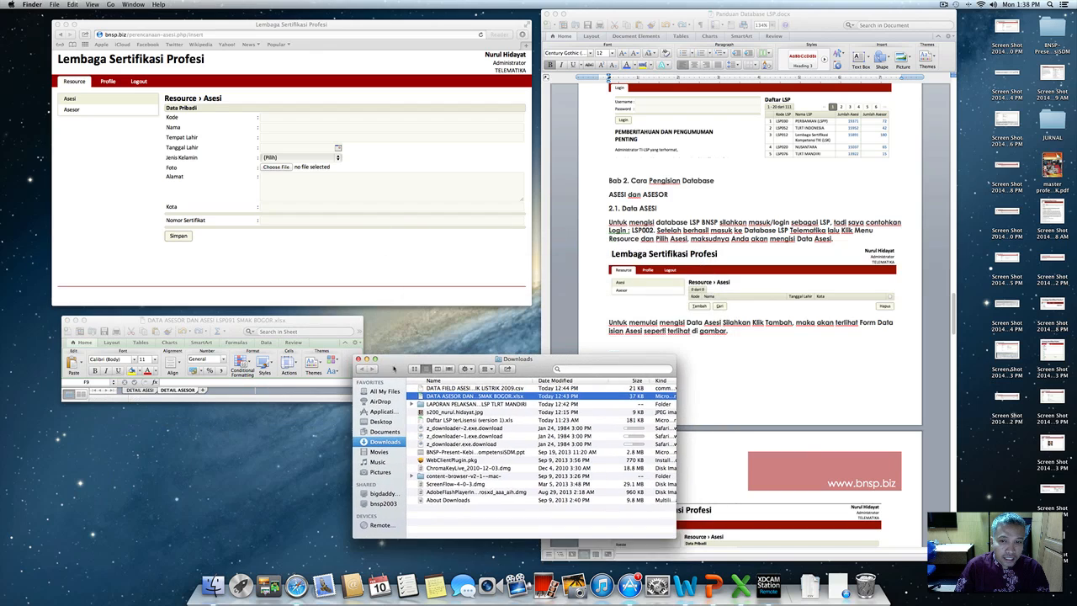
left_click(358, 359)
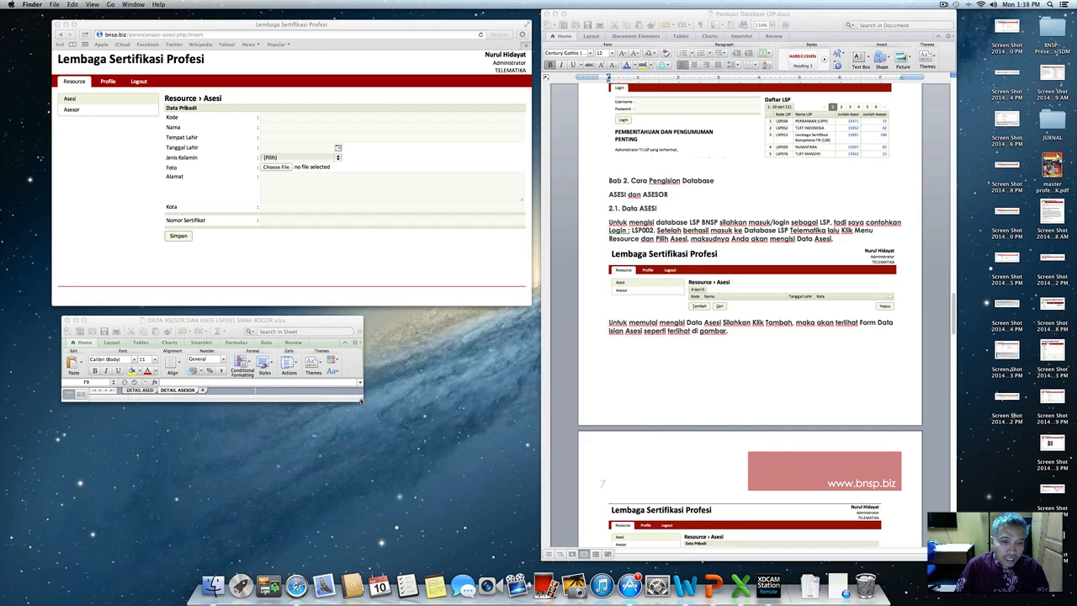
left_click_drag(362, 401, 496, 500)
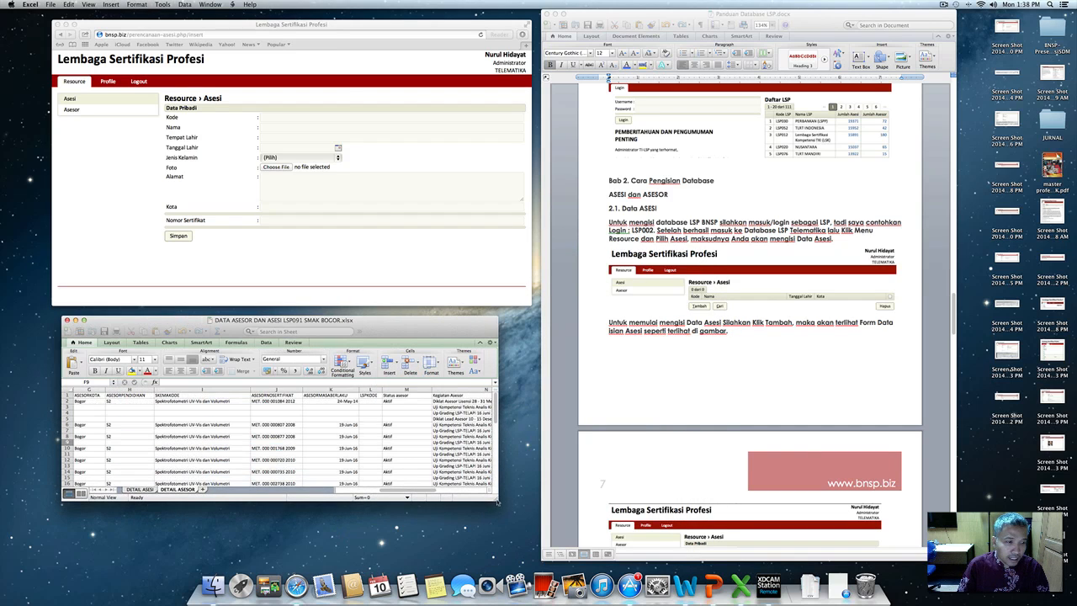
Switch the workbook to the DETAIL ASESI sheet and enlarge its window to show more rows
left_click(150, 489)
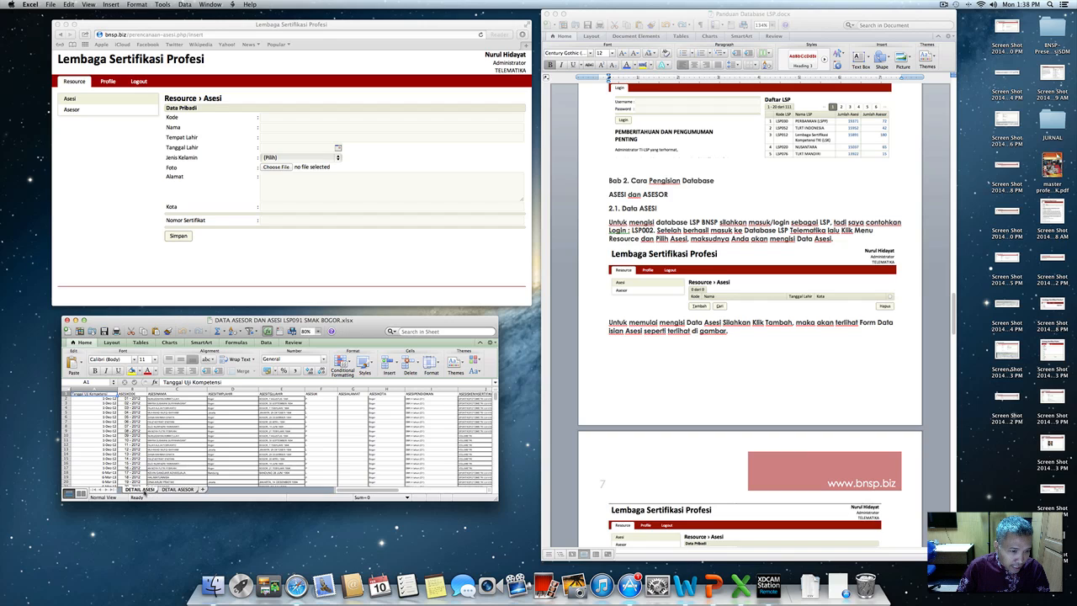
left_click(174, 490)
left_click(143, 491)
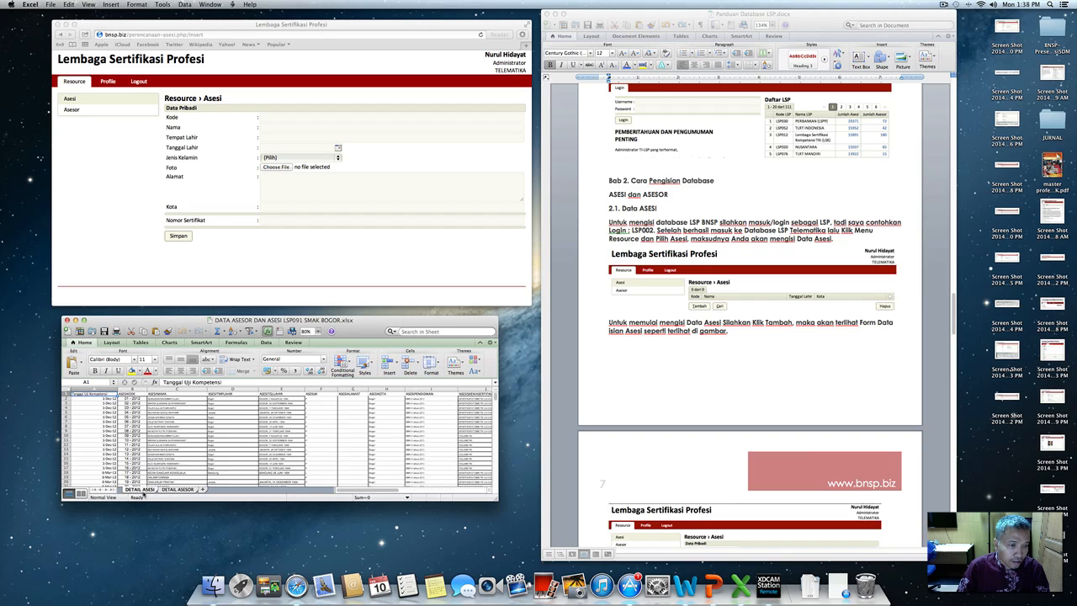
left_click_drag(497, 500, 540, 537)
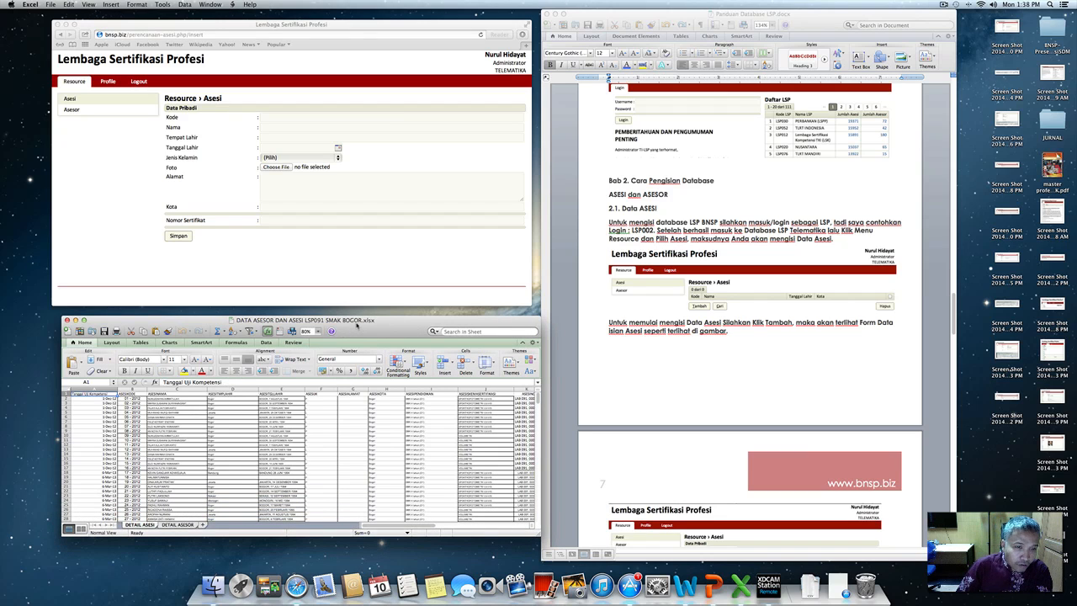
left_click_drag(355, 325, 351, 323)
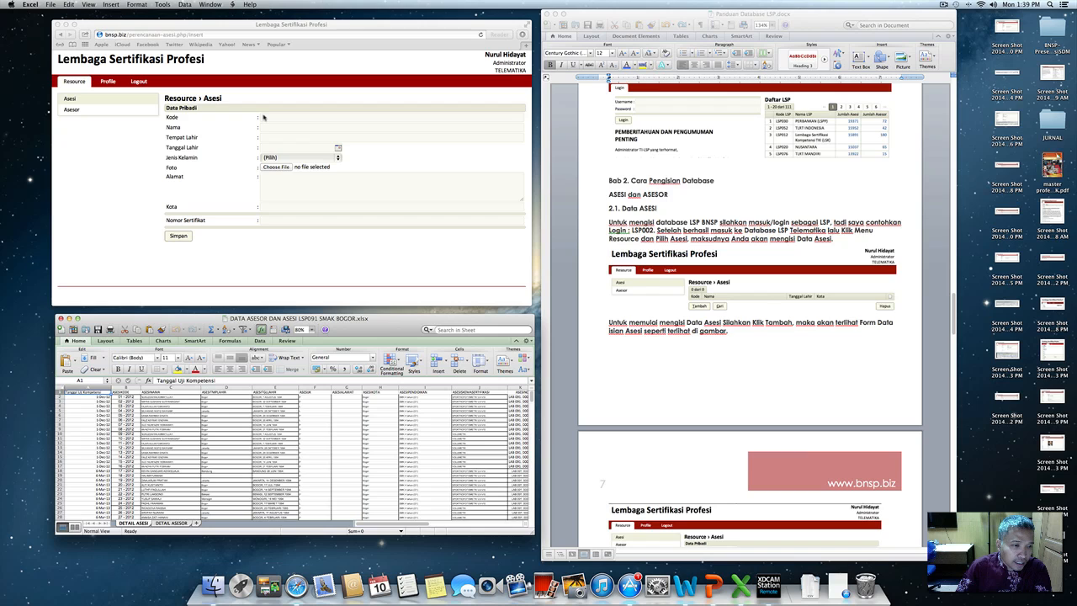
Enter the assessee's code, full name and birthplace Jakarta in the new Asesi form
left_click(265, 117)
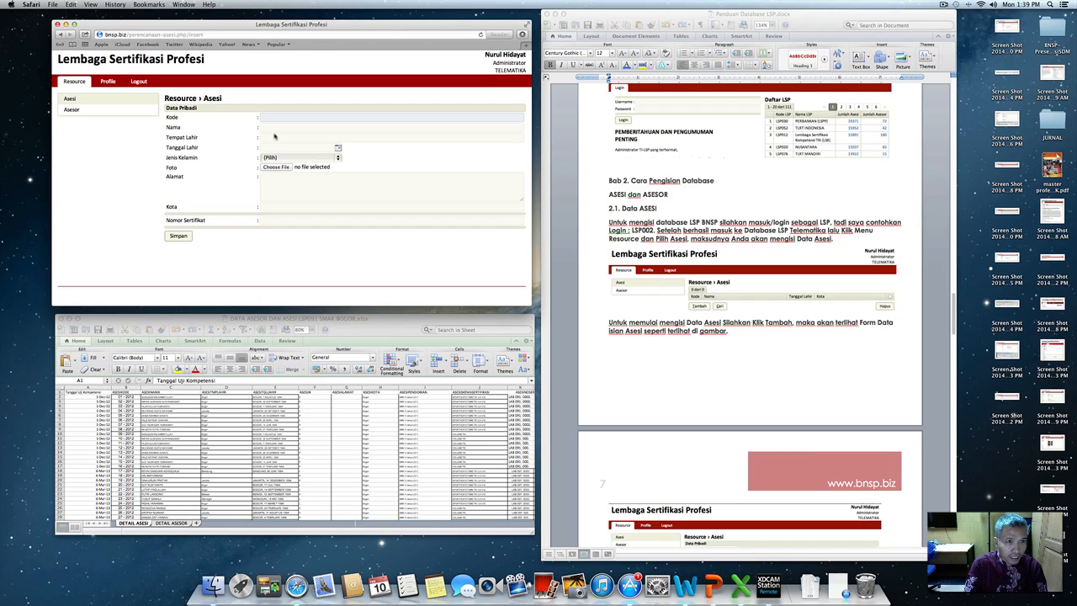
type("0212123")
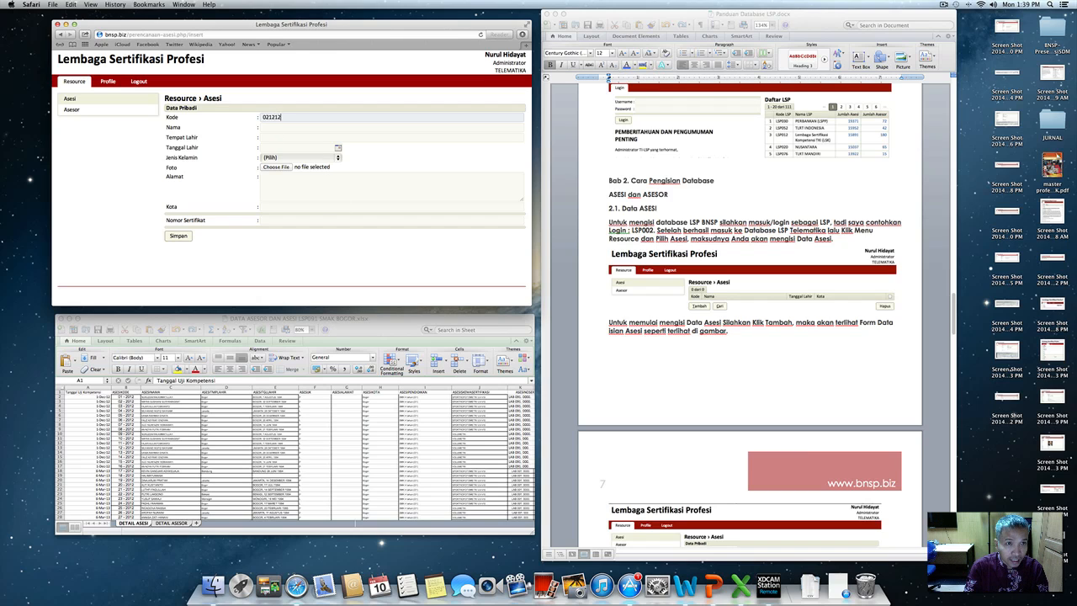
left_click(270, 128)
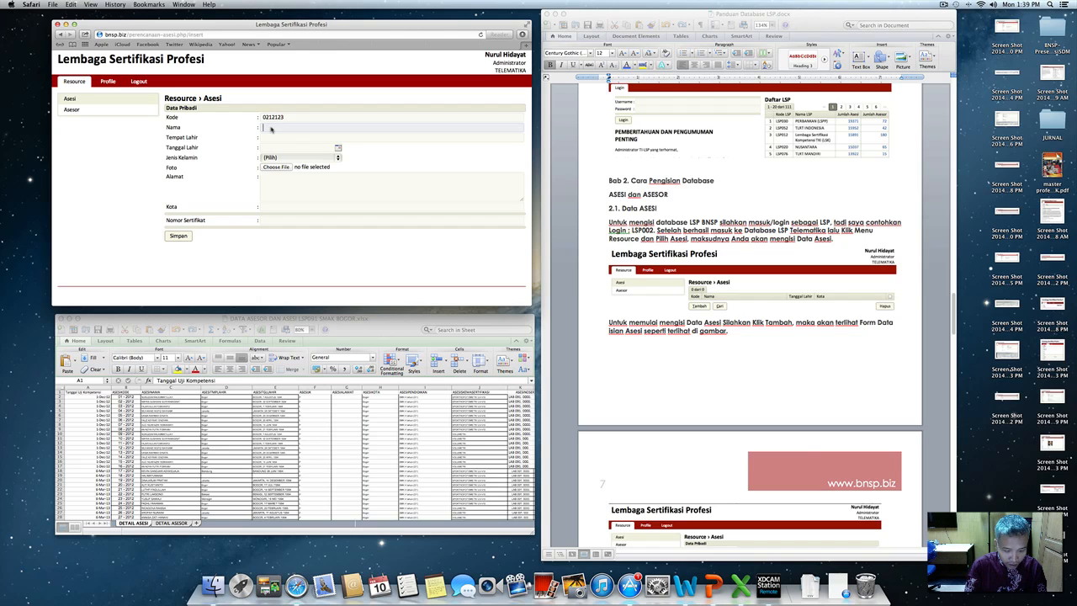
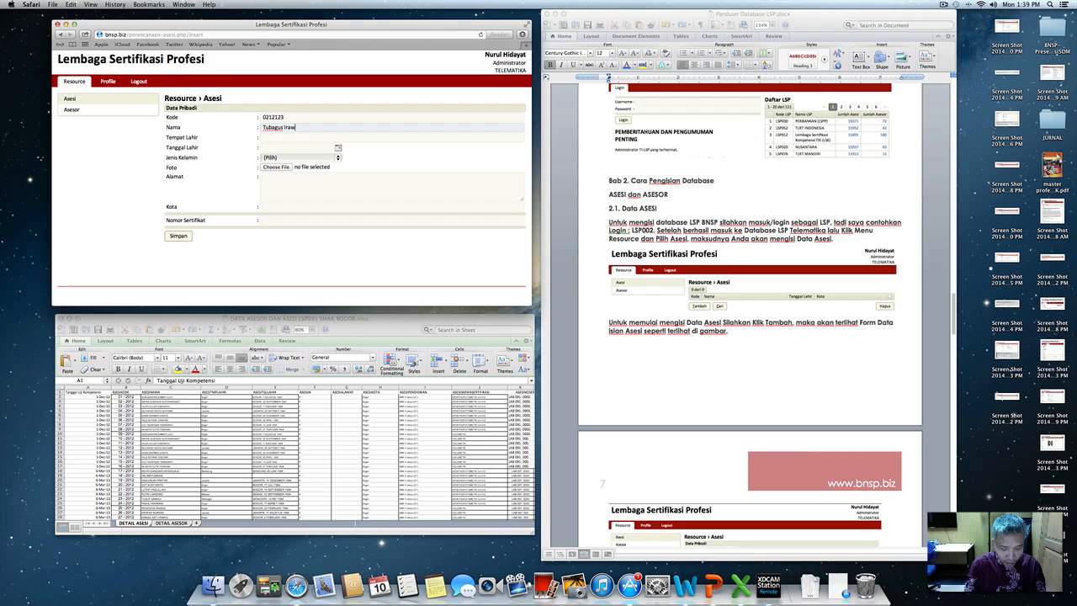
left_click(280, 139)
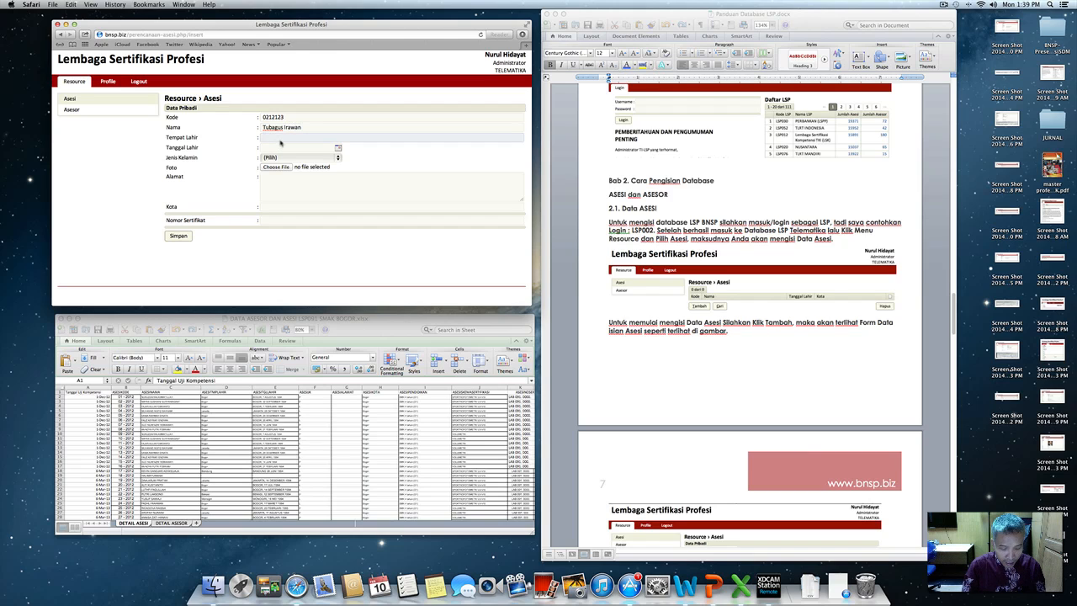
type("Kla")
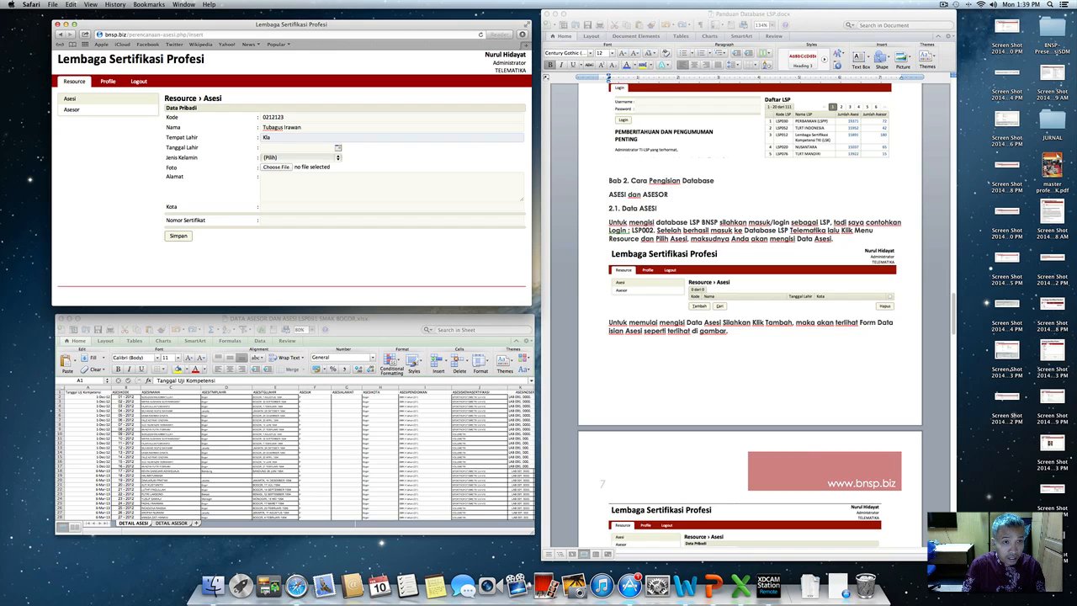
type("Jakart")
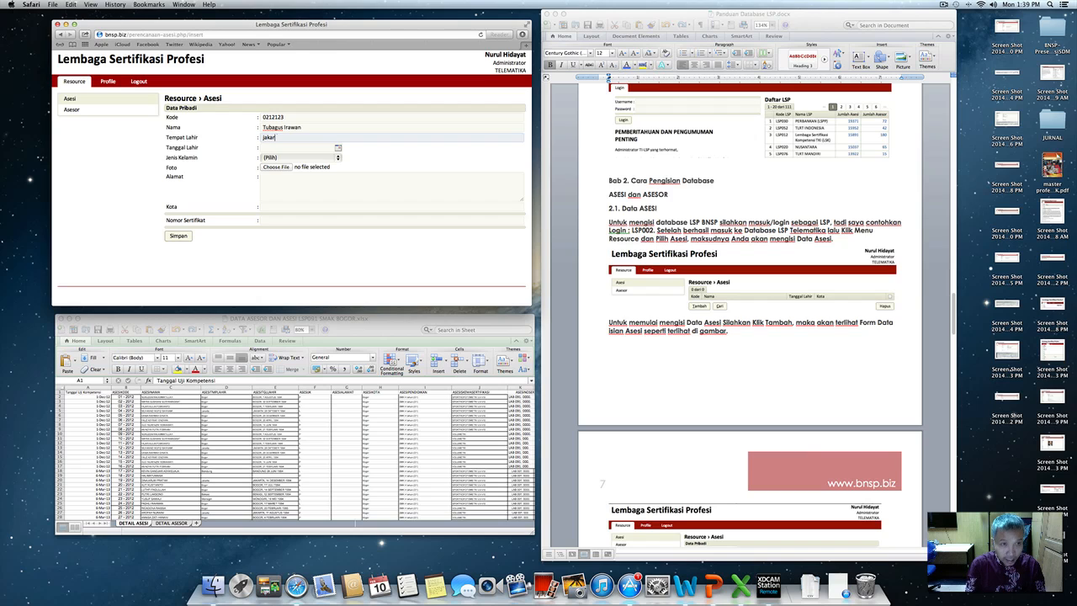
key("Tab")
left_click(291, 139)
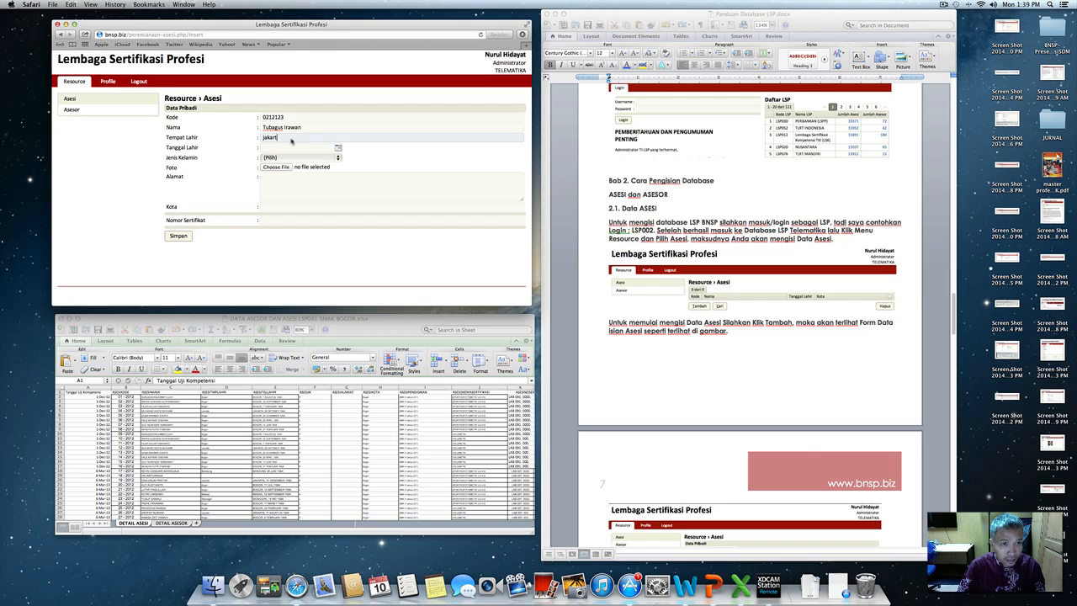
type("a")
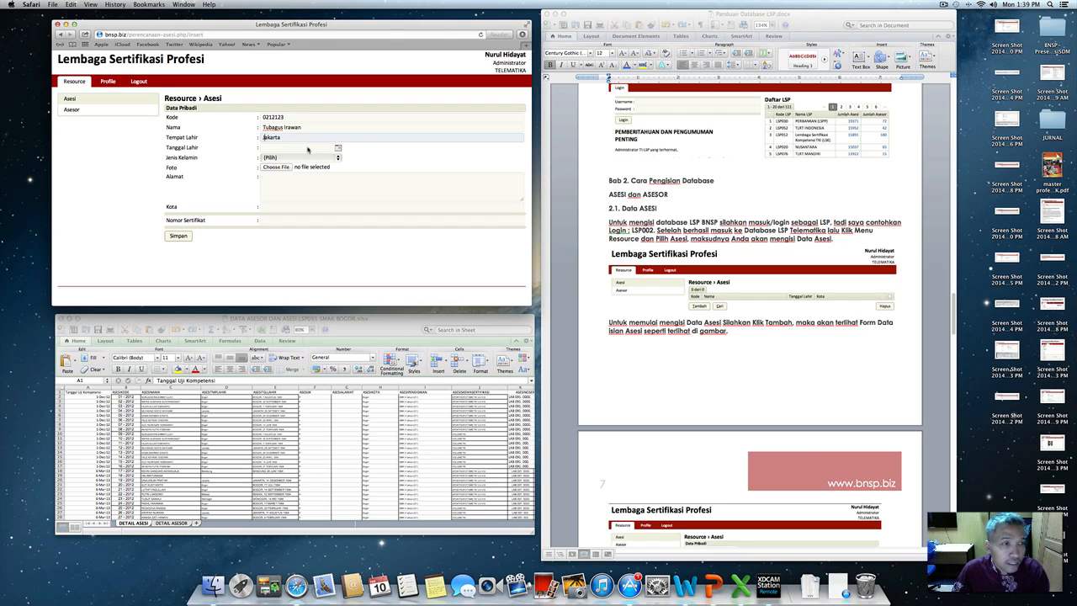
left_click(315, 150)
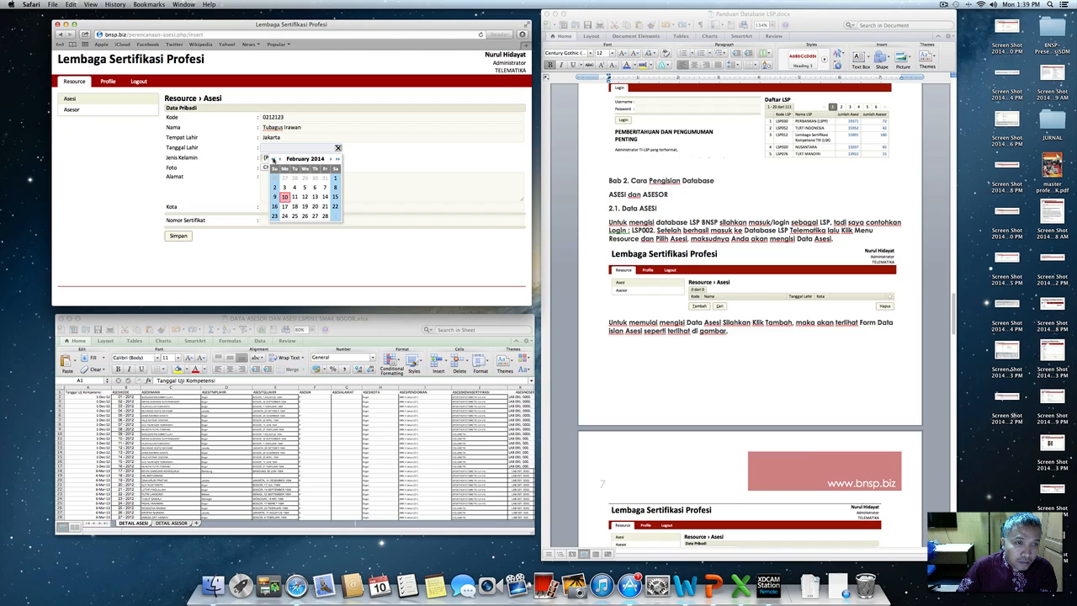
left_click(272, 159)
left_click(272, 159)
left_click(273, 159)
left_click(273, 159)
left_click(273, 159)
left_click(272, 159)
left_click(273, 159)
left_click(272, 159)
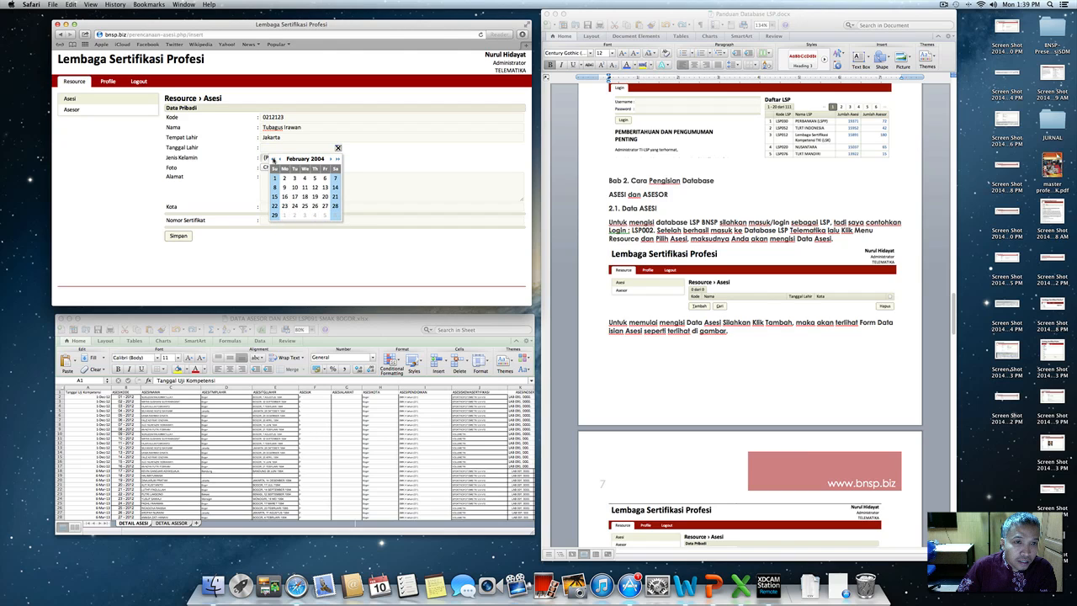
left_click(272, 159)
left_click(273, 159)
left_click(273, 159)
left_click(272, 159)
left_click(272, 159)
left_click(272, 159)
left_click(272, 159)
left_click(273, 159)
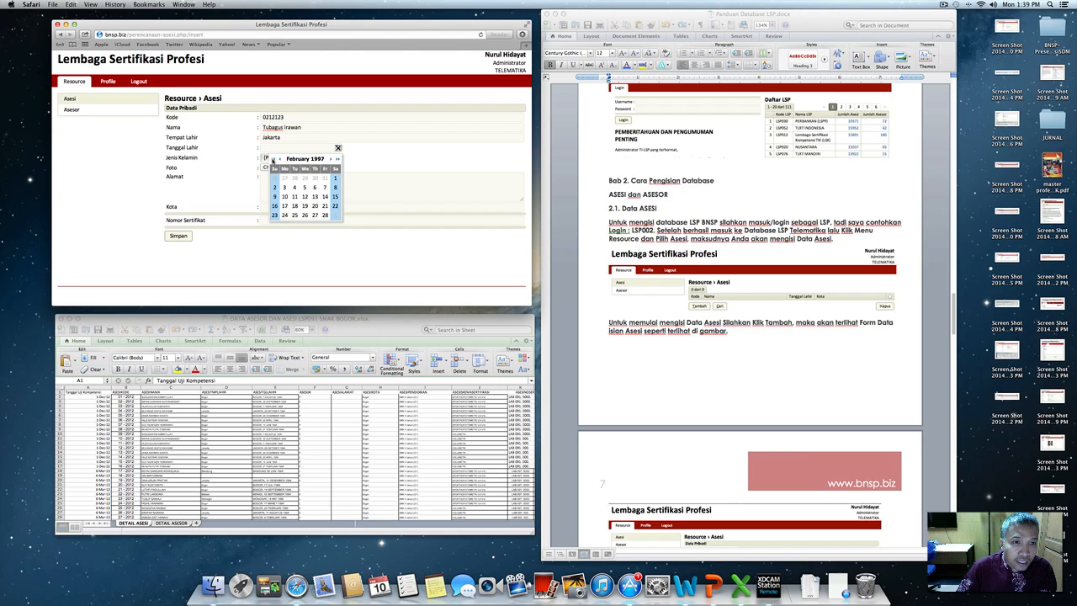
left_click(272, 159)
left_click(273, 159)
left_click(273, 159)
left_click(273, 159)
left_click(273, 159)
left_click(273, 159)
left_click(272, 159)
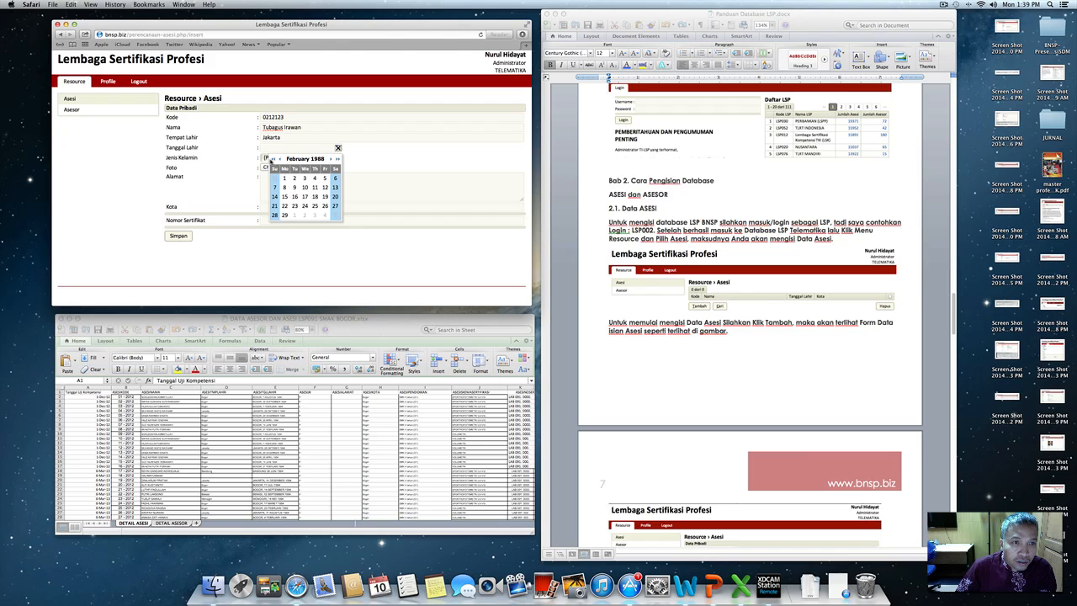
left_click(272, 159)
left_click(273, 159)
left_click(272, 159)
left_click(273, 159)
left_click(272, 158)
left_click(273, 159)
left_click(273, 159)
left_click(273, 159)
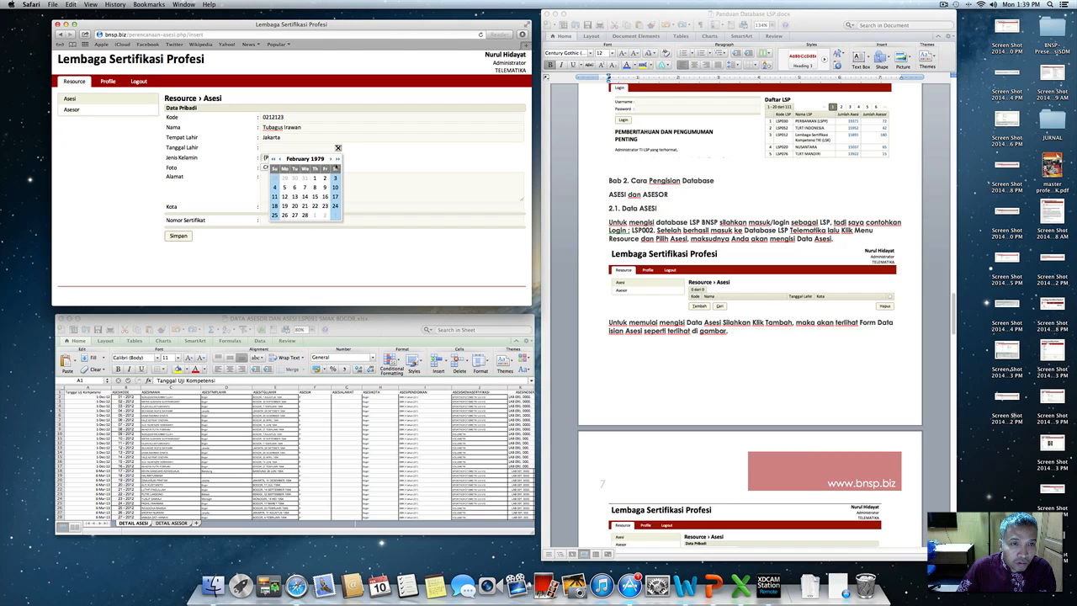
left_click(315, 178)
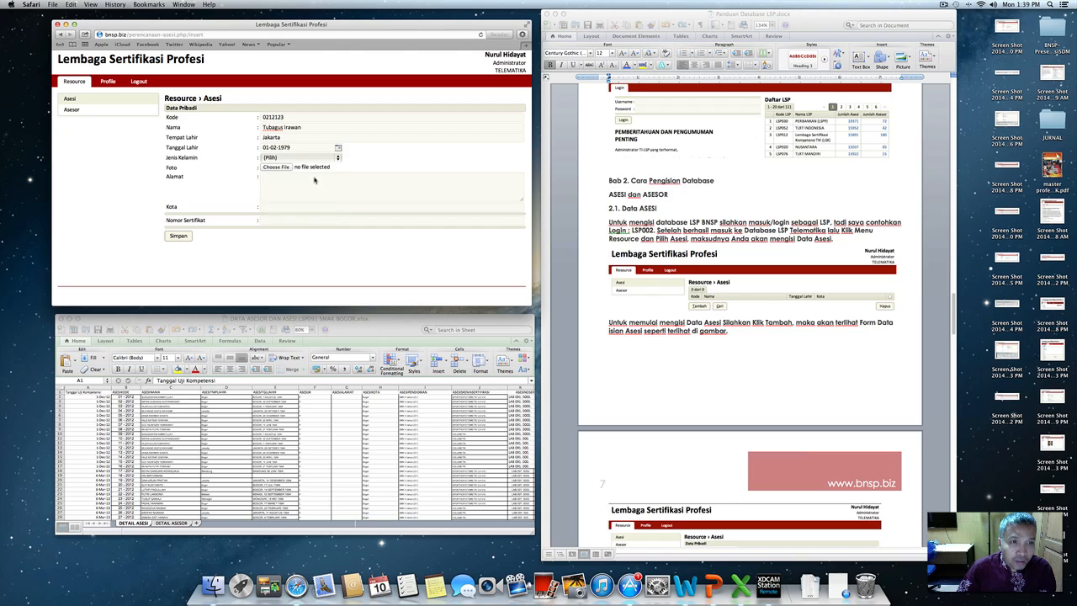
left_click(312, 159)
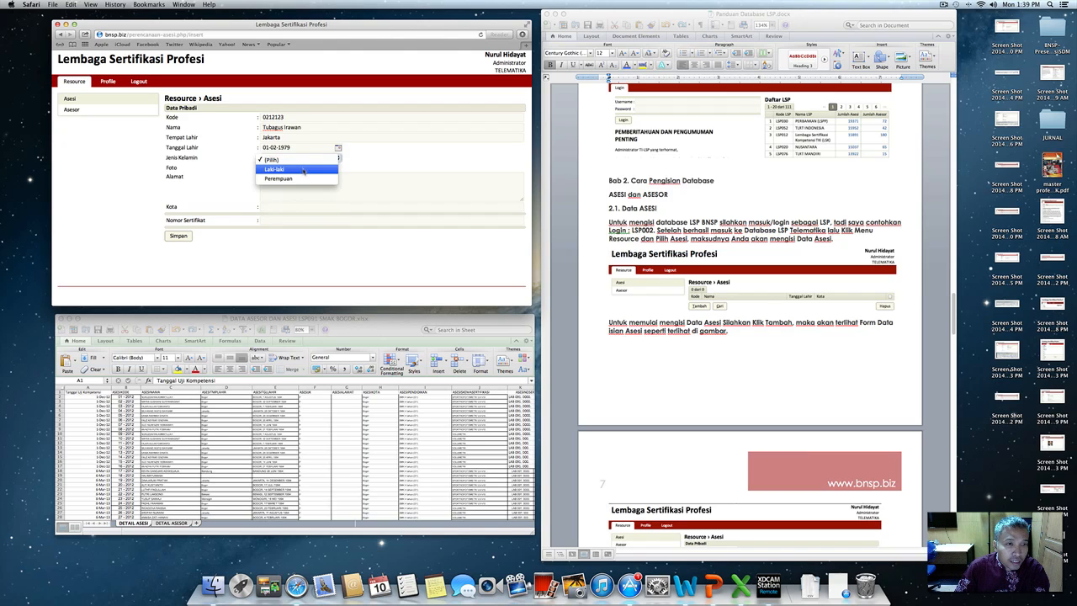
Set the gender to Laki-laki and search Desktop, Documents and Pictures for the photo
left_click(303, 169)
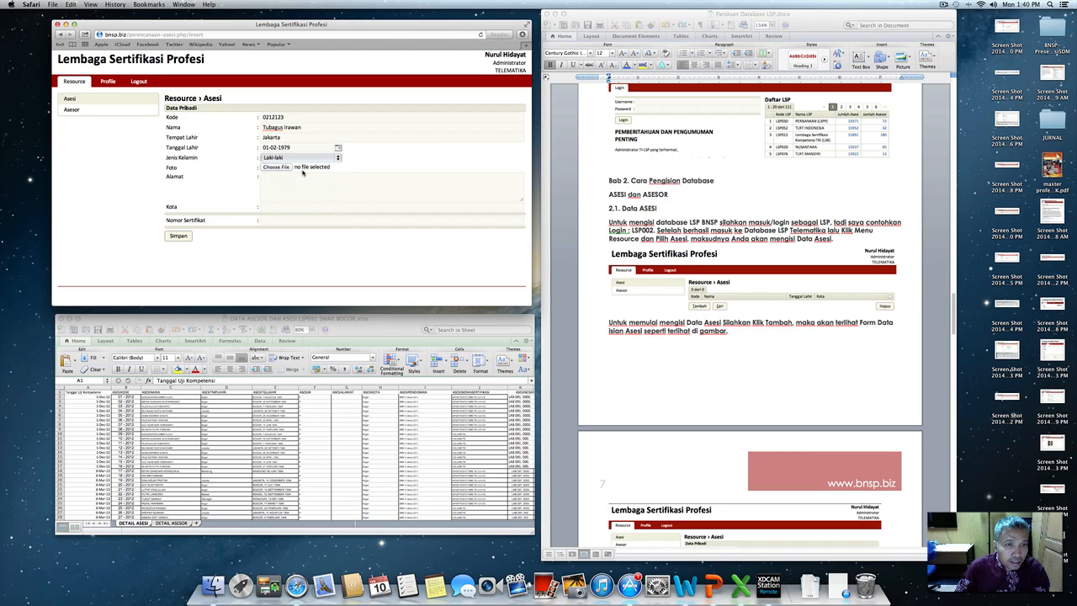
left_click(275, 168)
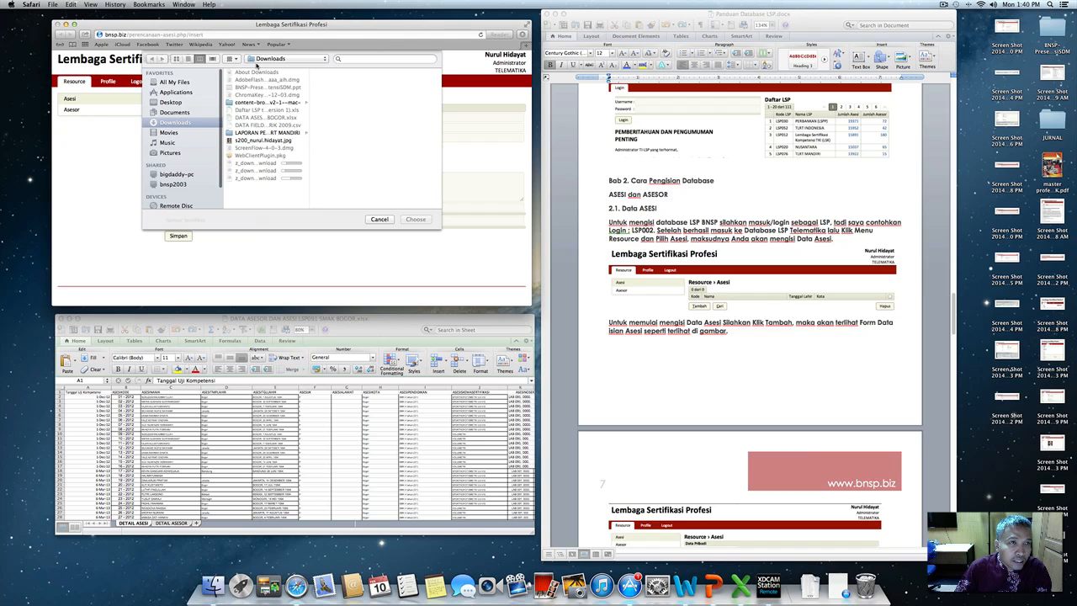
left_click(190, 102)
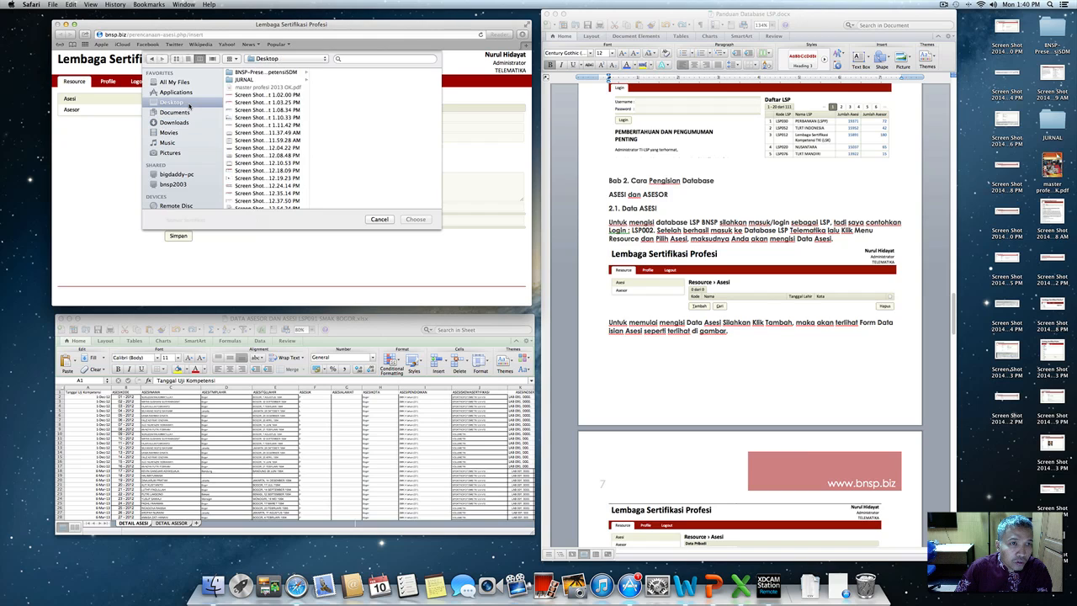
left_click(187, 113)
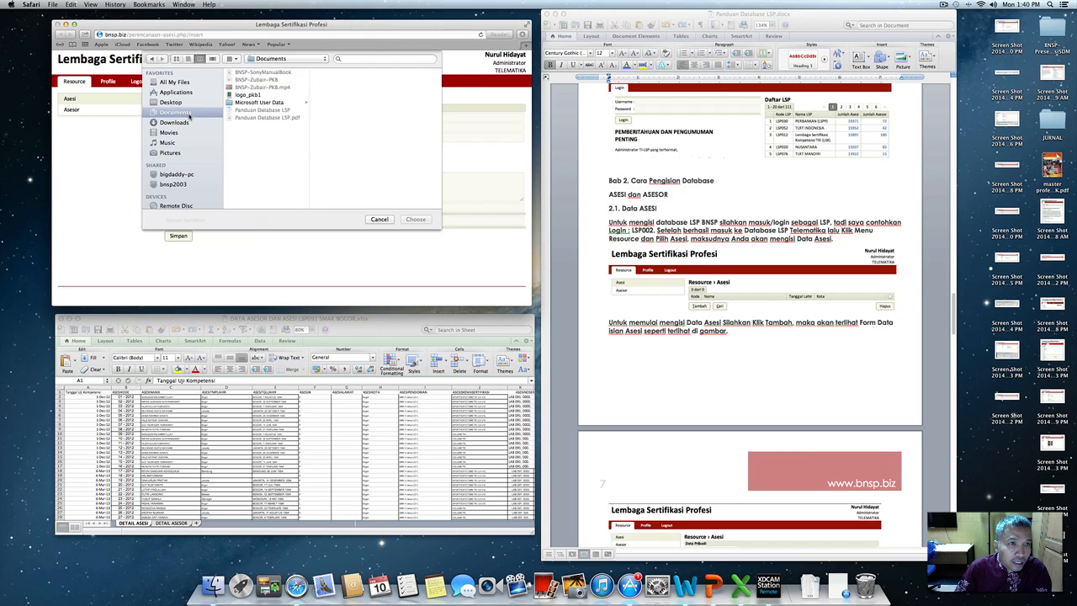
left_click(175, 153)
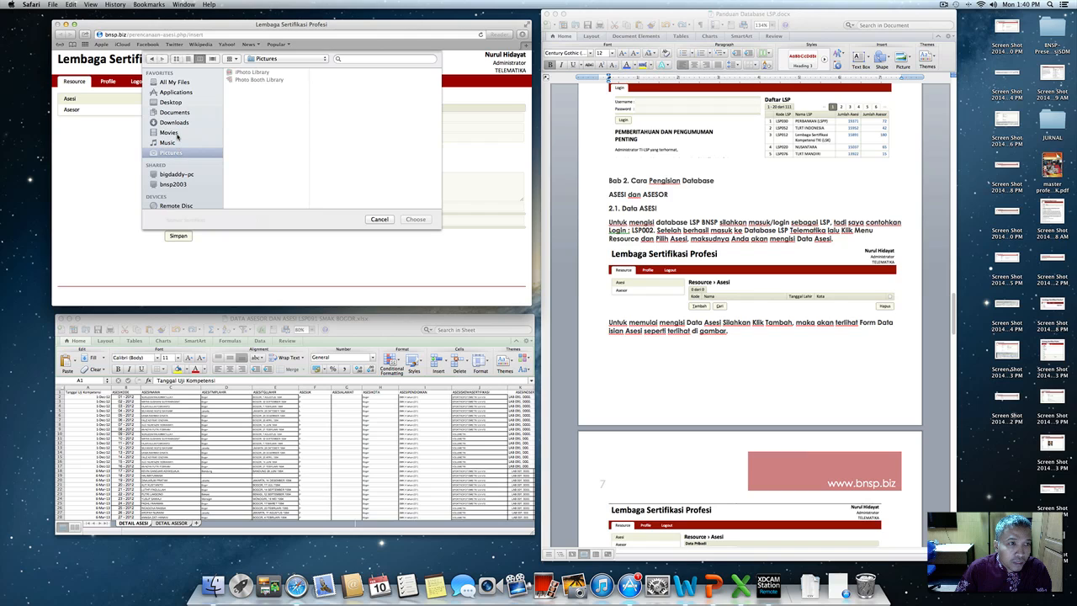
left_click(171, 103)
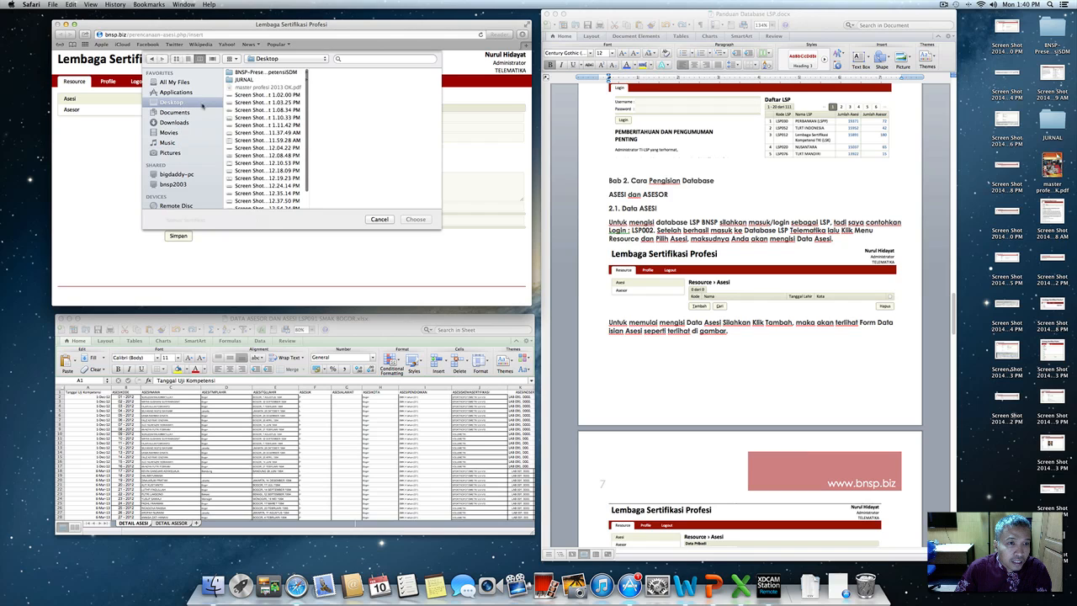
Find the person's JPG photo in Downloads and attach it as the Foto file
scroll(271, 129, "down", 2)
scroll(271, 128, "up", 3)
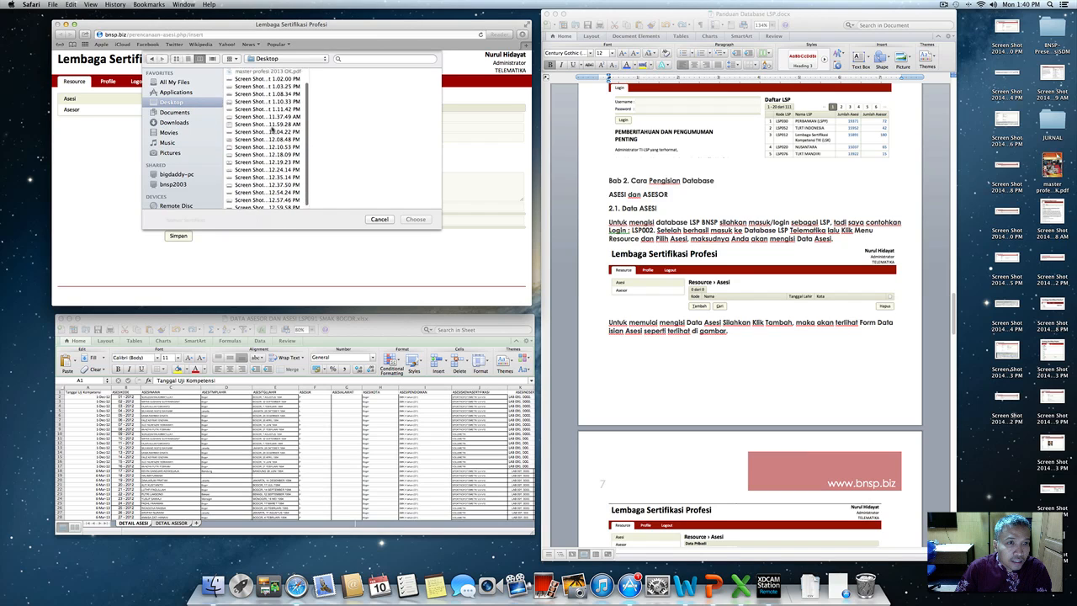
left_click(186, 114)
left_click(257, 96)
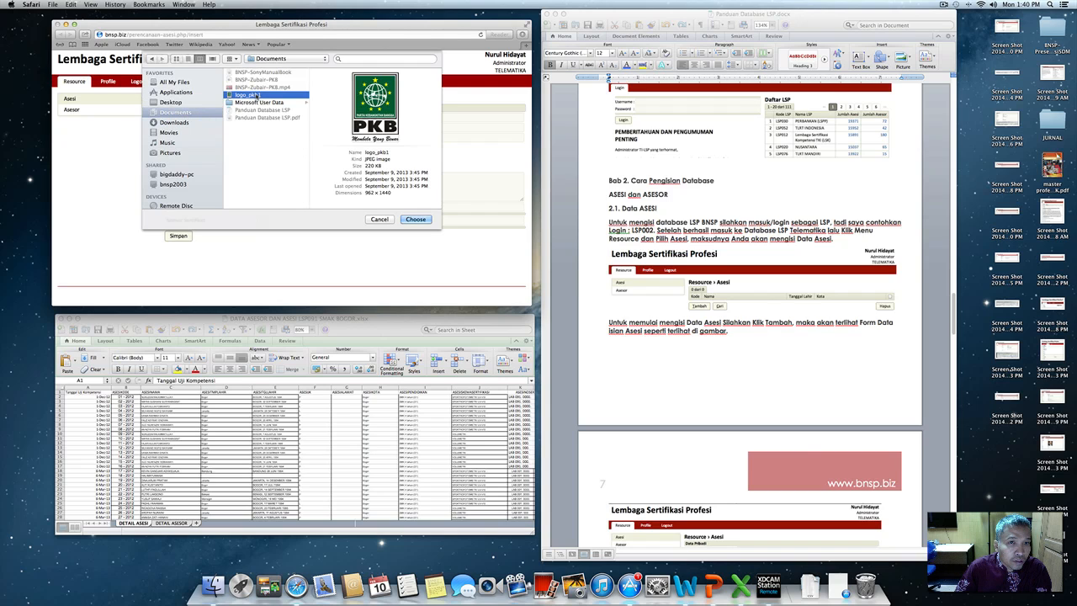
left_click(182, 123)
left_click(260, 140)
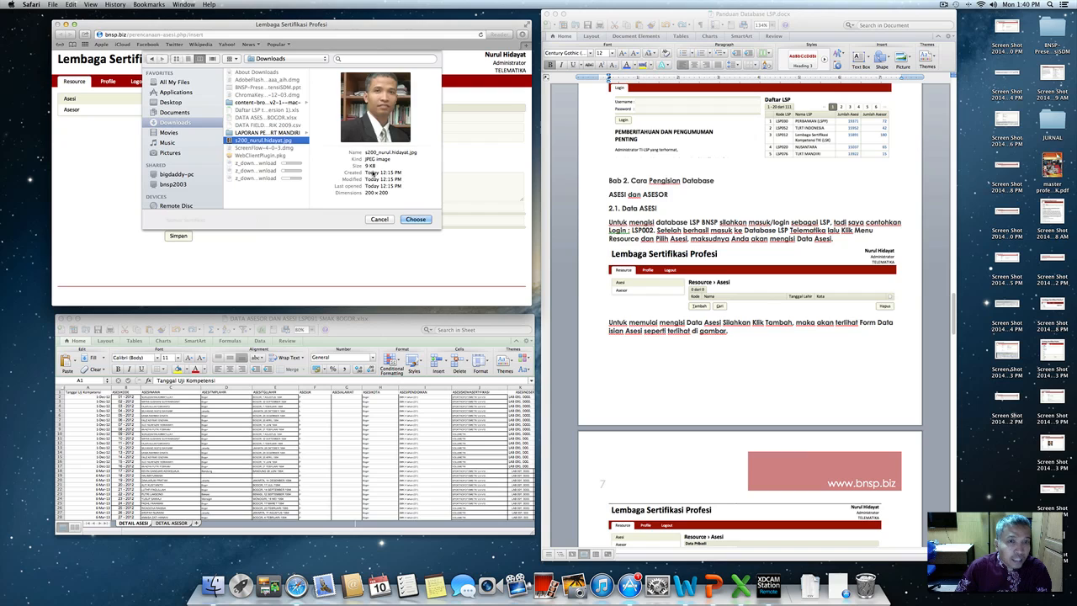
left_click(415, 218)
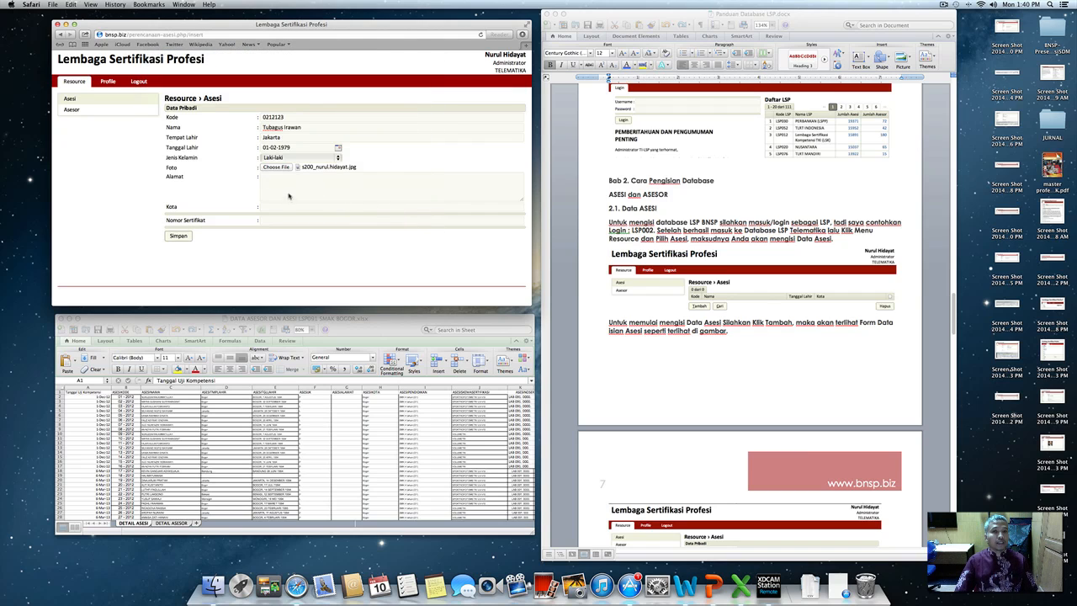
Enter Jakarta as the asesi's city
left_click(279, 209)
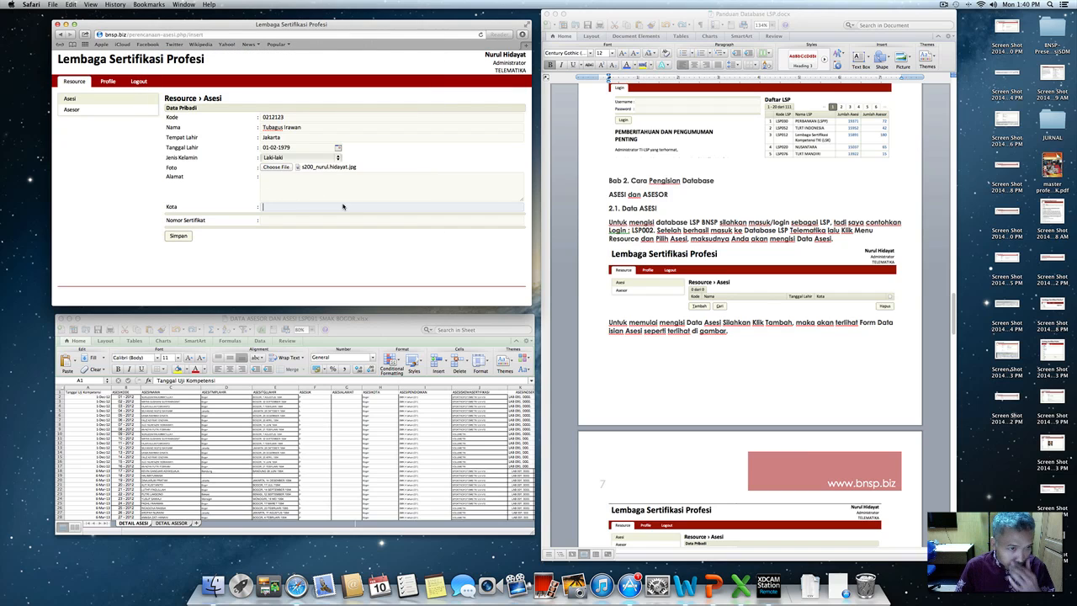
type("Jakarta")
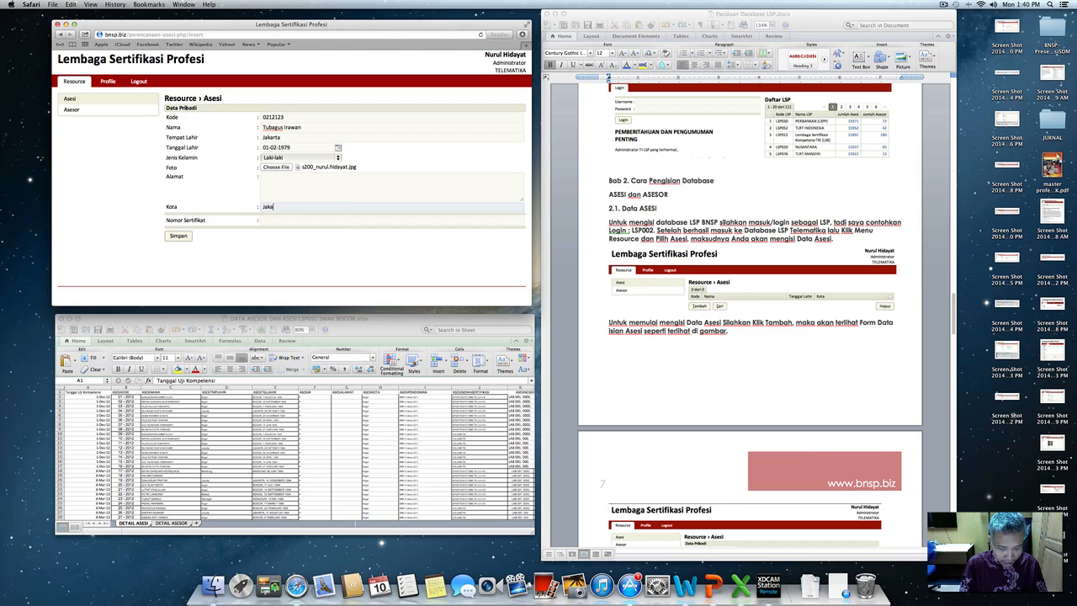
left_click(345, 220)
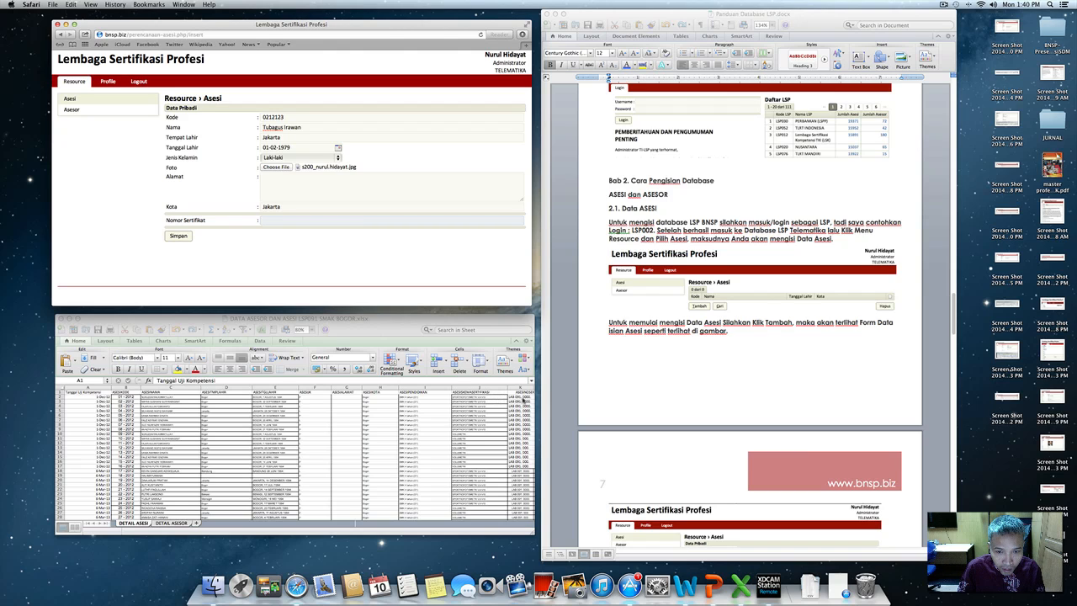
Paste the certificate number from spreadsheet cell K2, complete its 1.2014 ending, and save the asesi
left_click(522, 396)
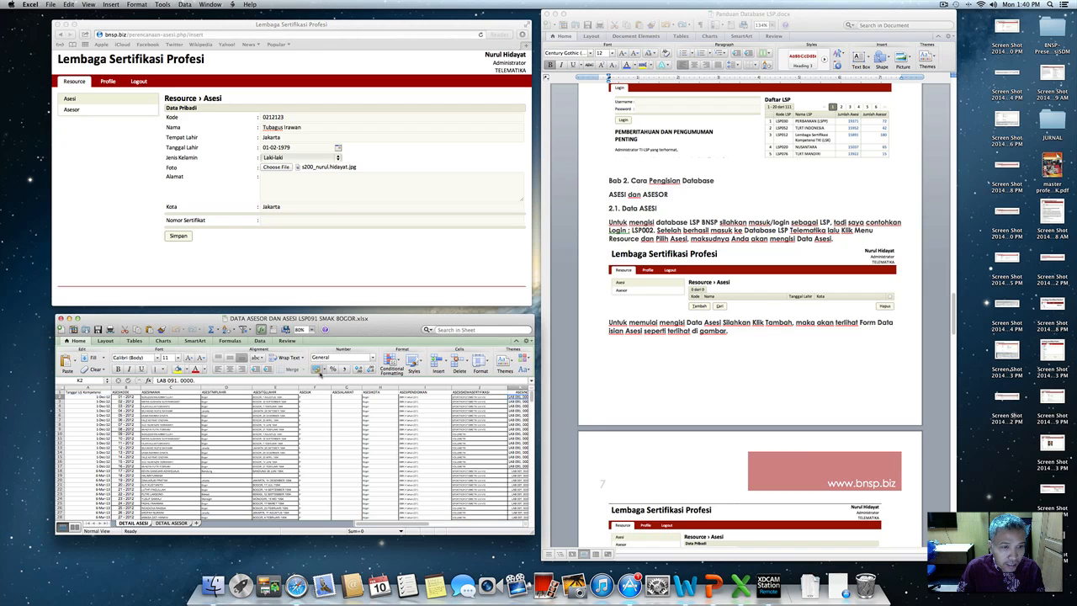
scroll(212, 390, "right", 2)
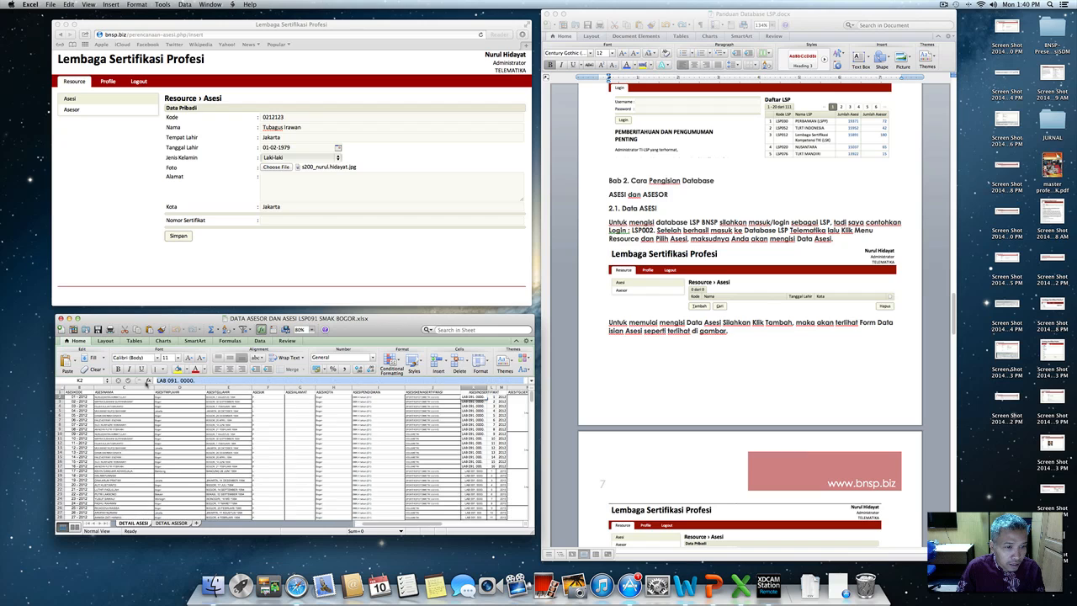
left_click(152, 380)
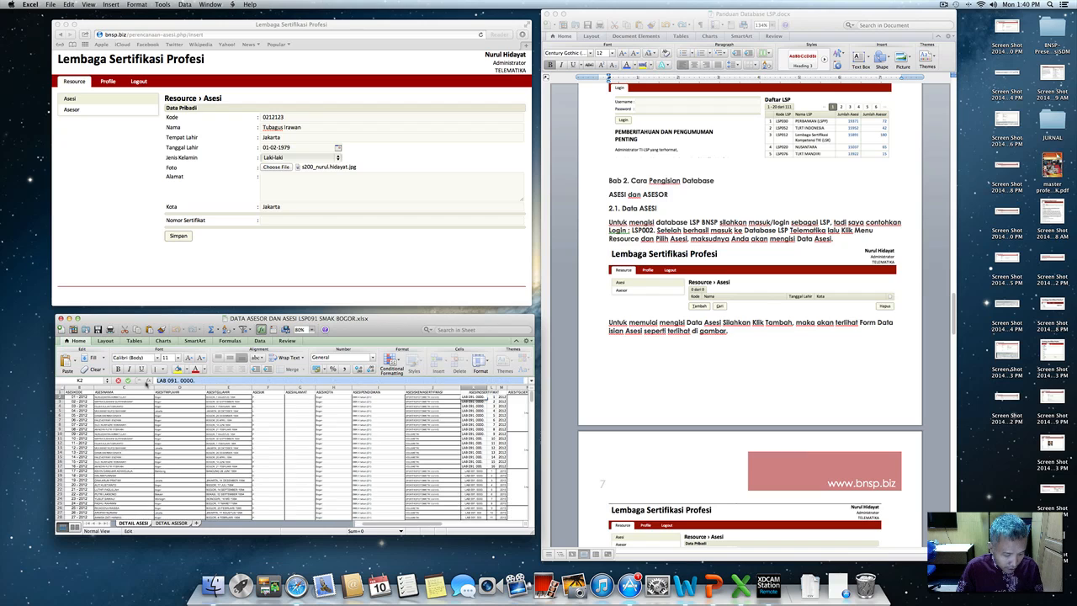
left_click(268, 220)
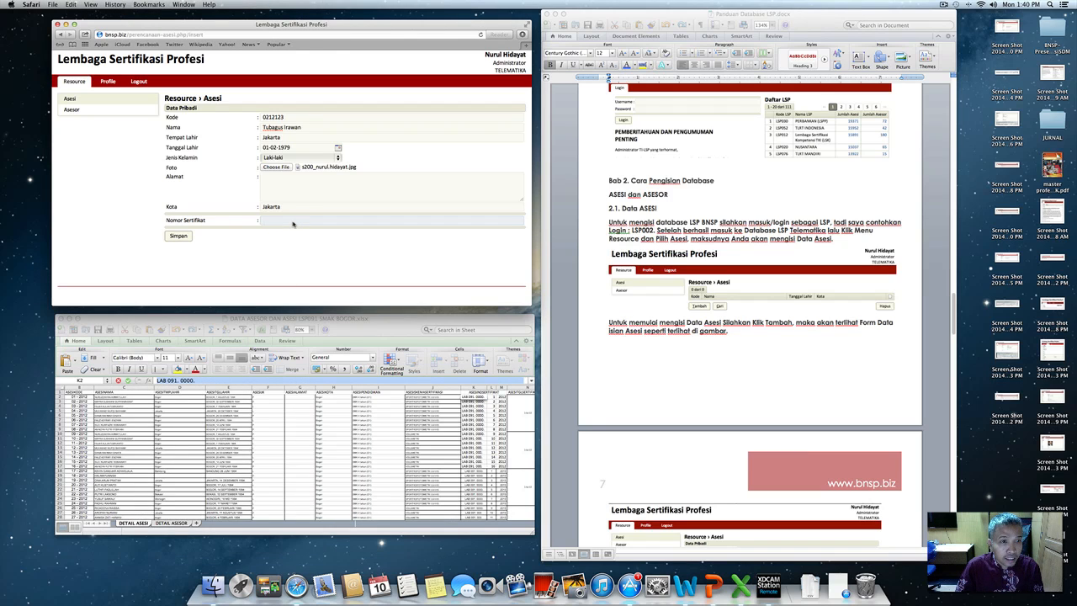
type("LAB 091. 0000.")
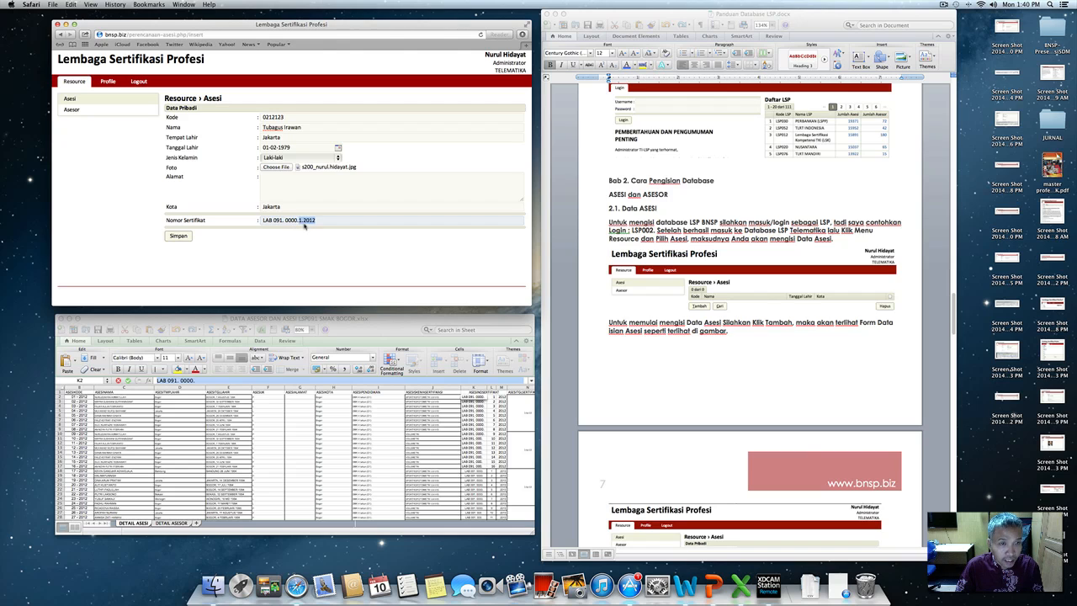
left_click(331, 222)
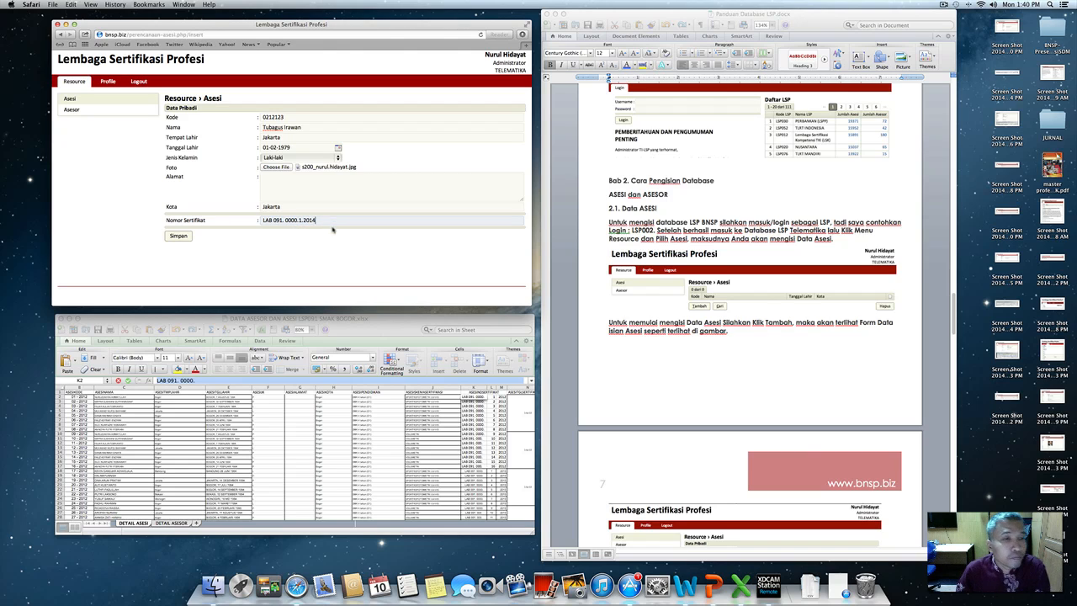
left_click(180, 237)
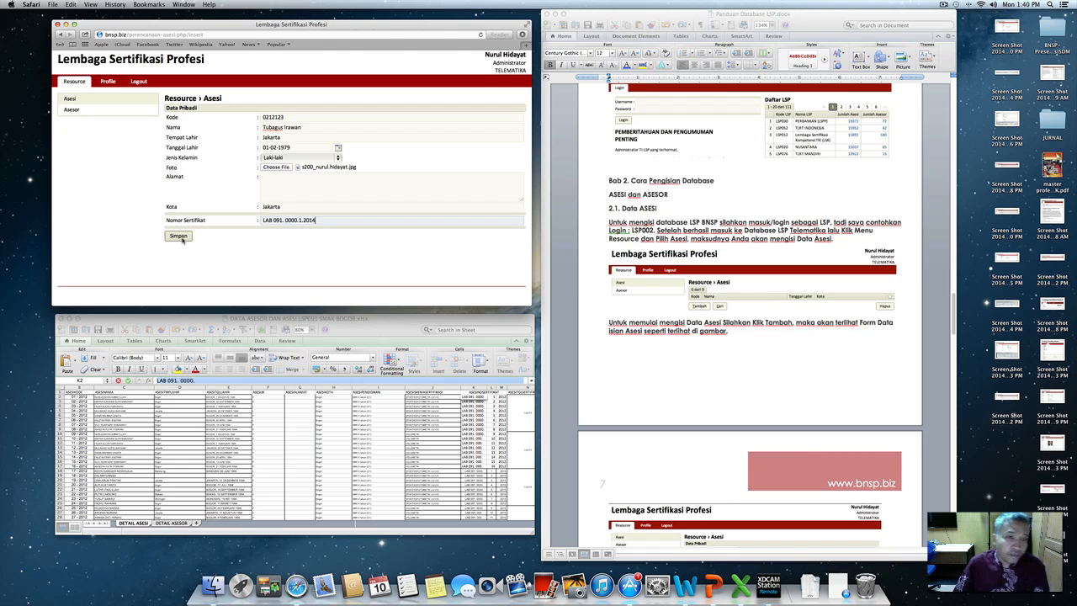
left_click(182, 237)
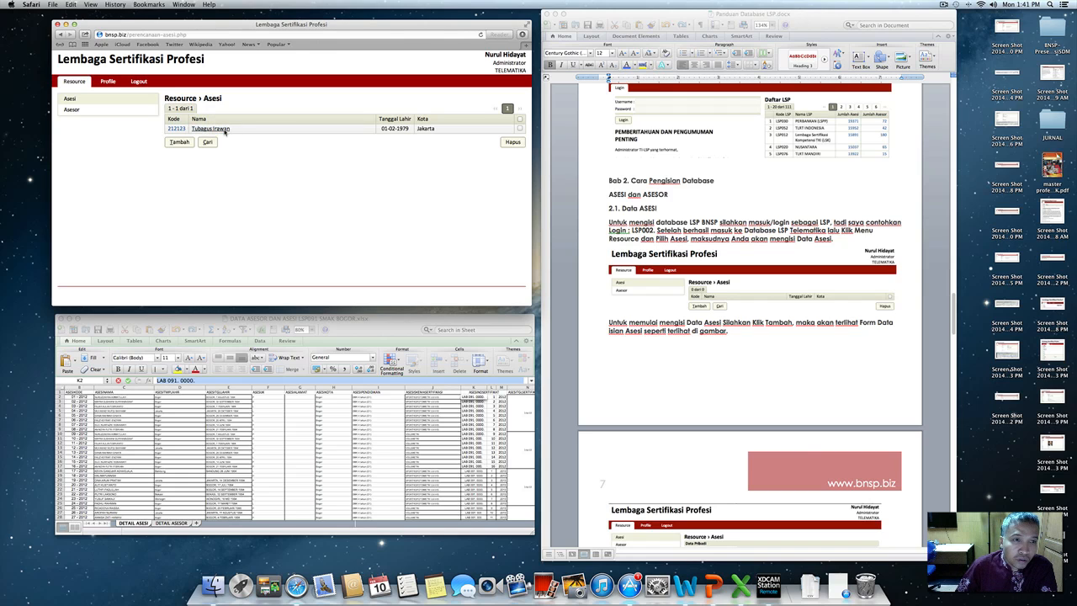
Review the saved asesi's detail page and photo, then bring up the Cari search form
left_click(207, 130)
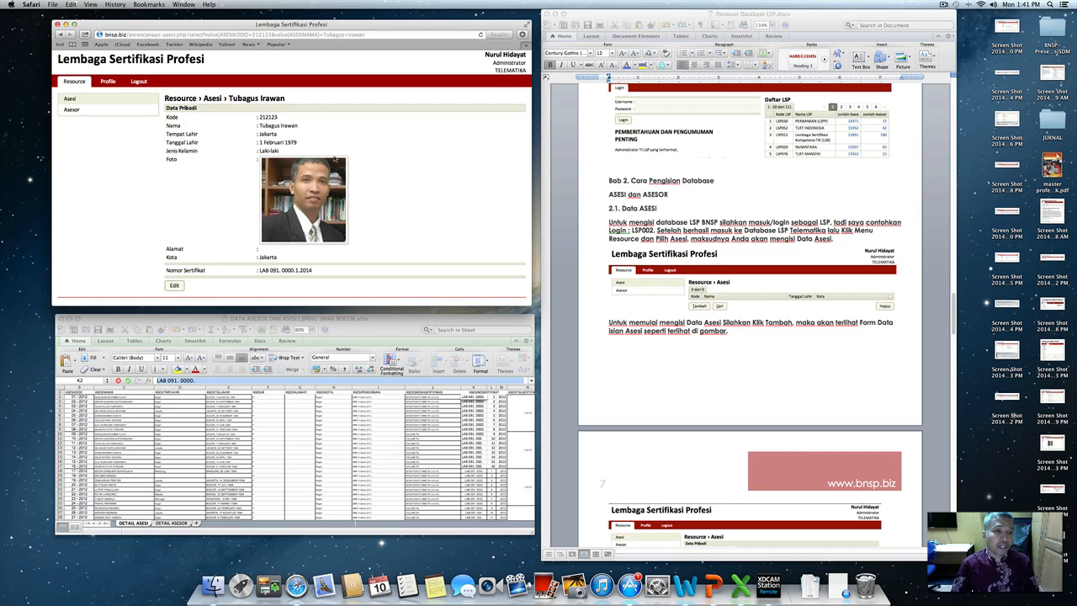
scroll(337, 185, "down", 2)
left_click(75, 94)
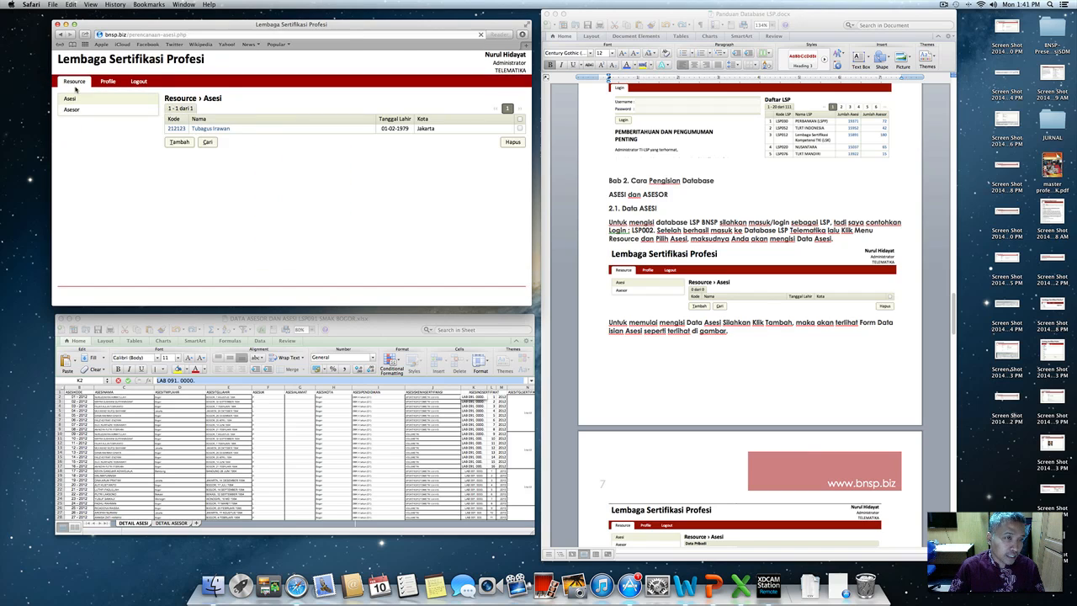
left_click(206, 141)
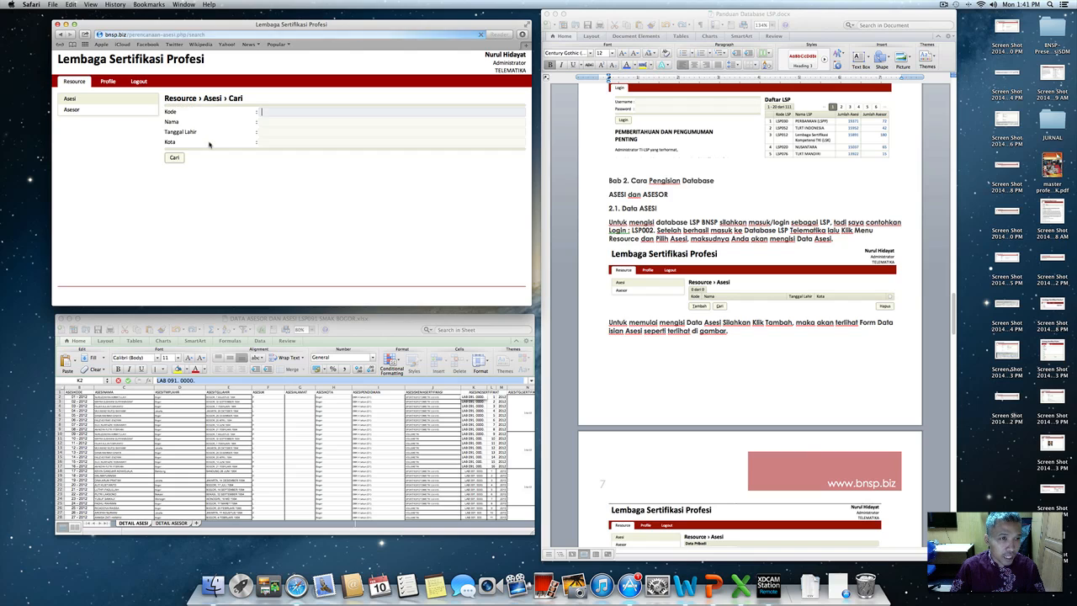
Search the Nama field for the new asesi's full name, tick the found row, and return to the Asesi list
left_click(266, 123)
left_click(279, 112)
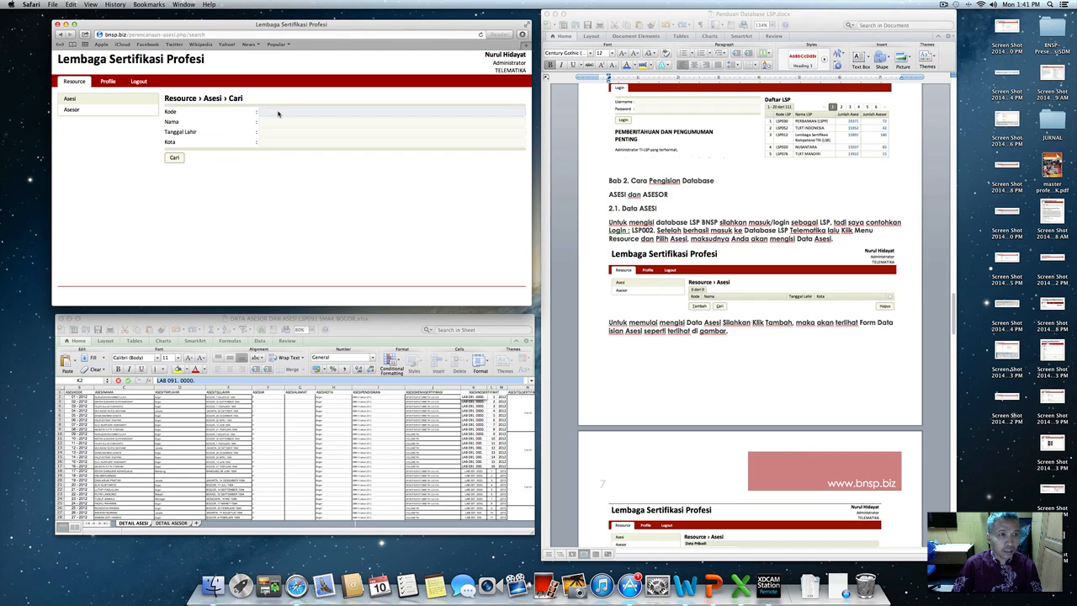
left_click(275, 123)
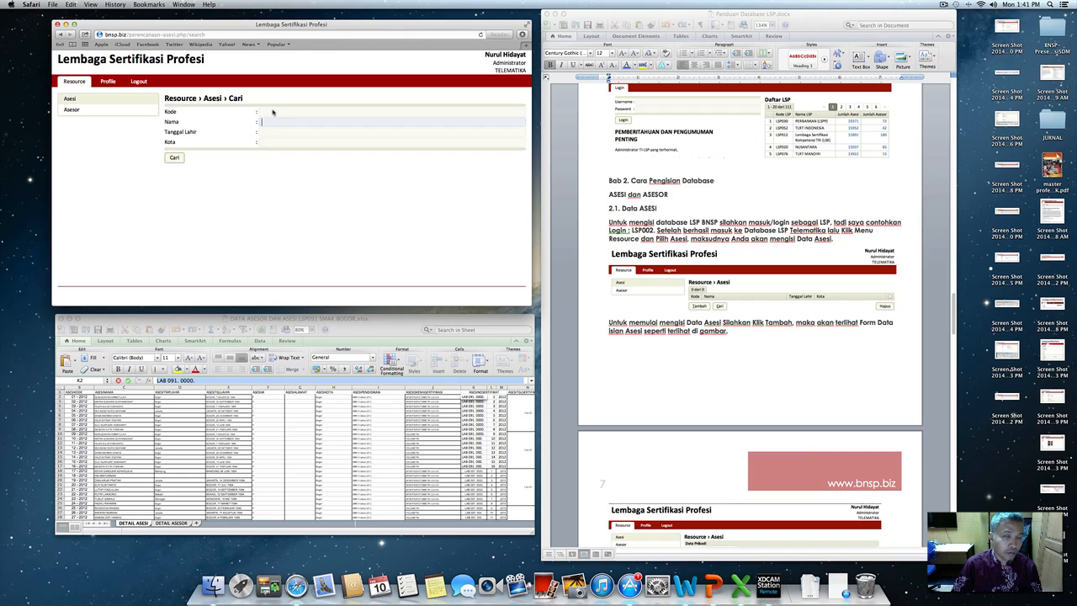
left_click(271, 112)
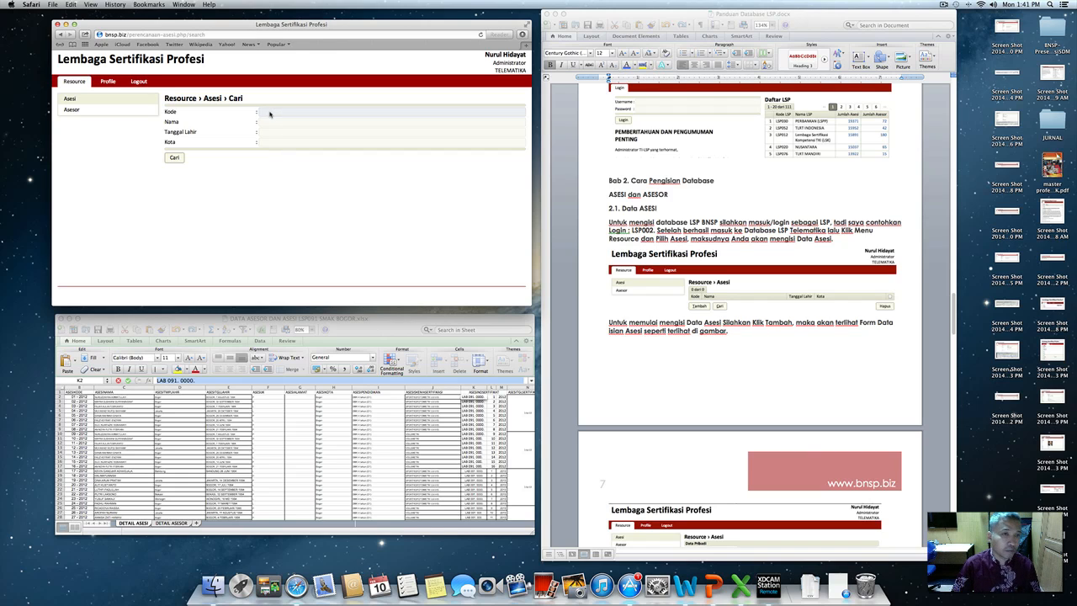
left_click(275, 123)
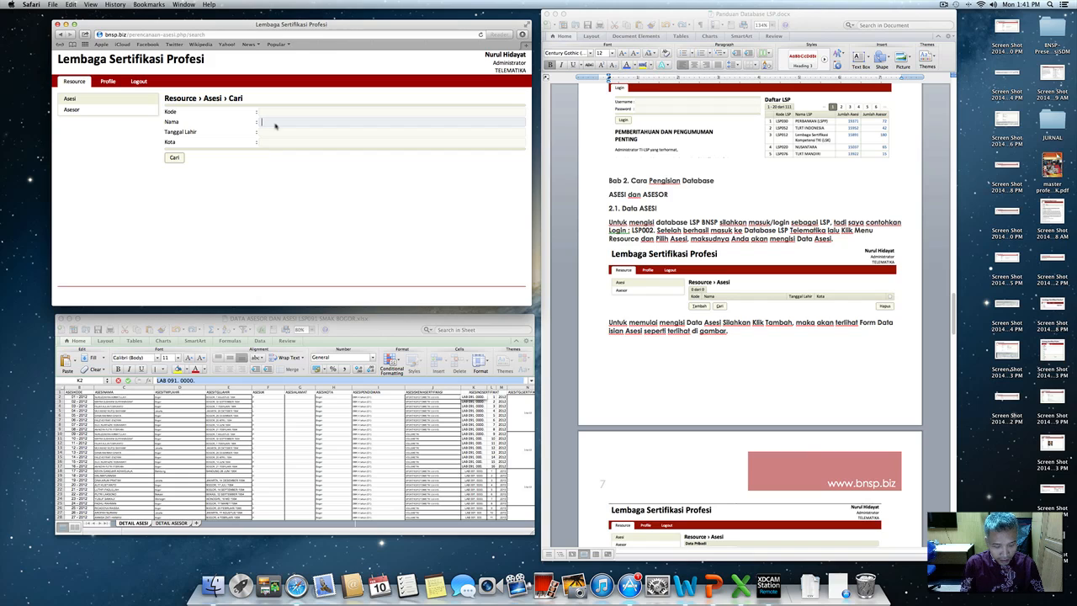
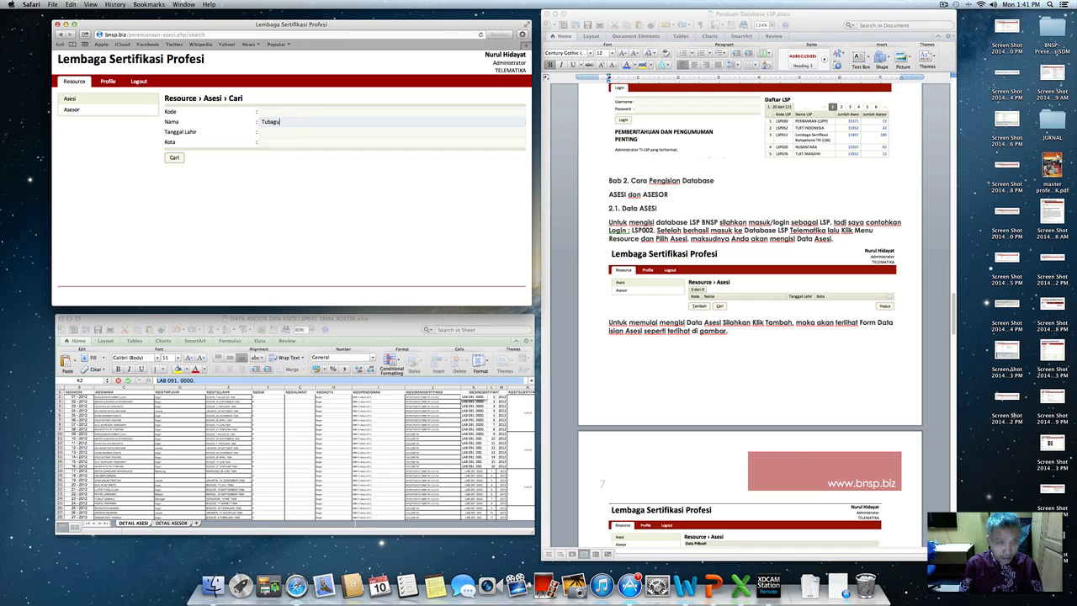
key("Return")
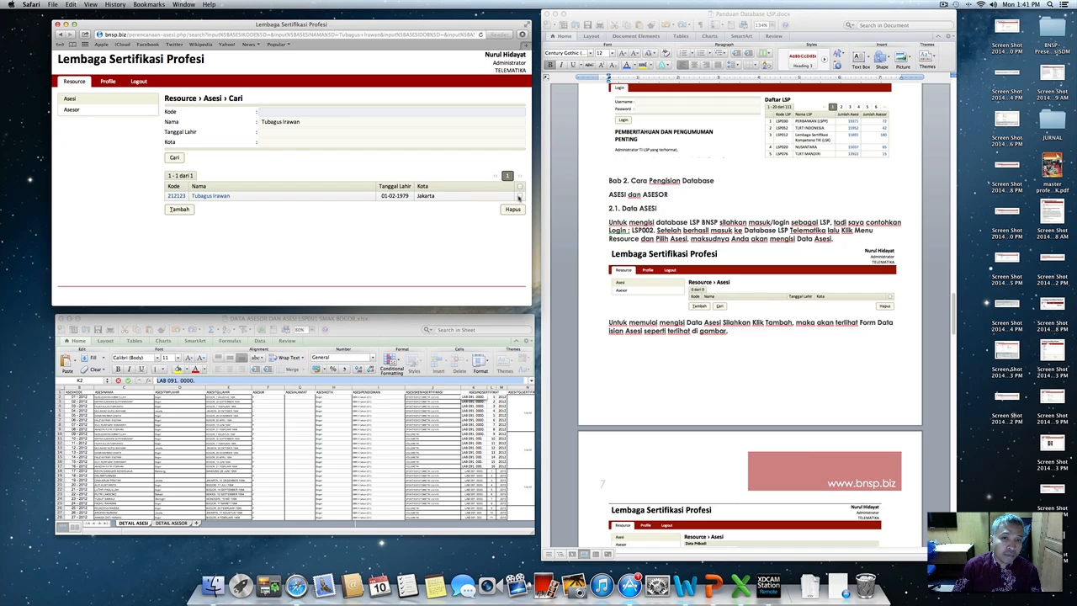
left_click(519, 195)
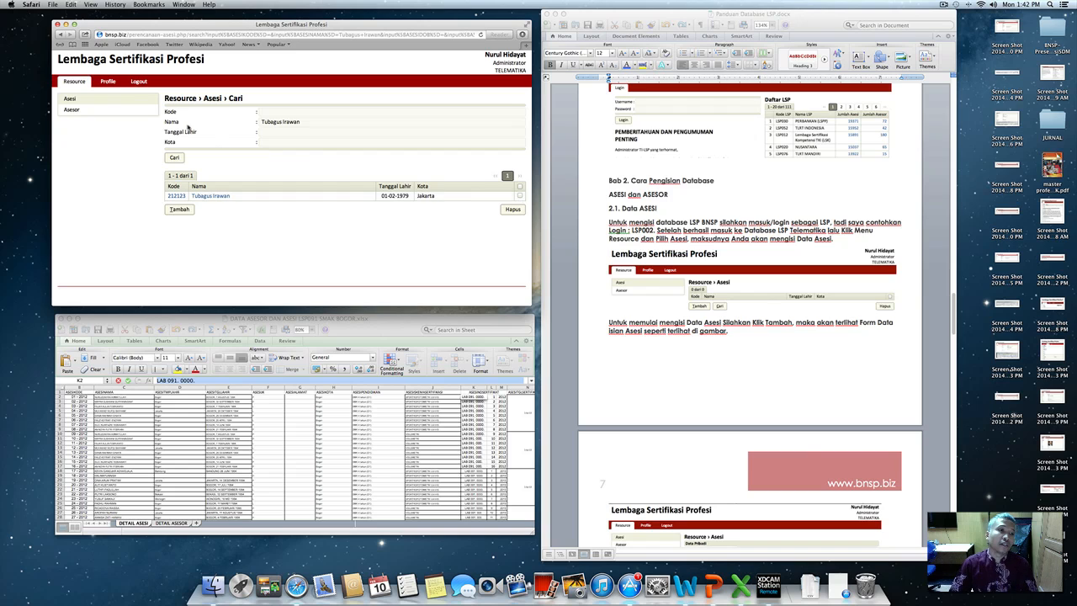
left_click(73, 99)
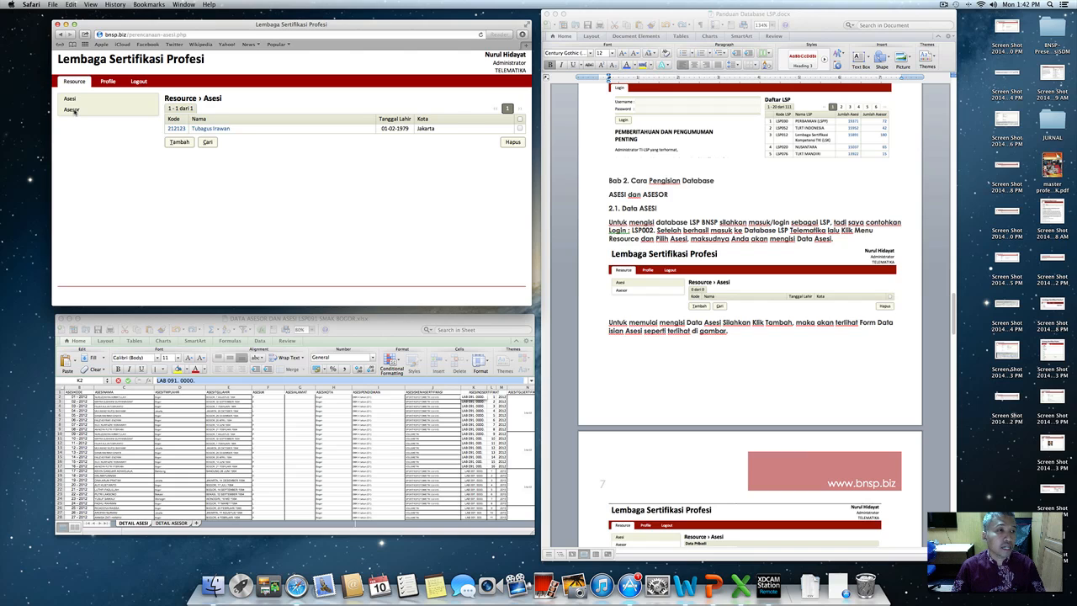
Open the Asesor list and show the workbook's DETAIL ASESOR sheet at cell A1
left_click(73, 109)
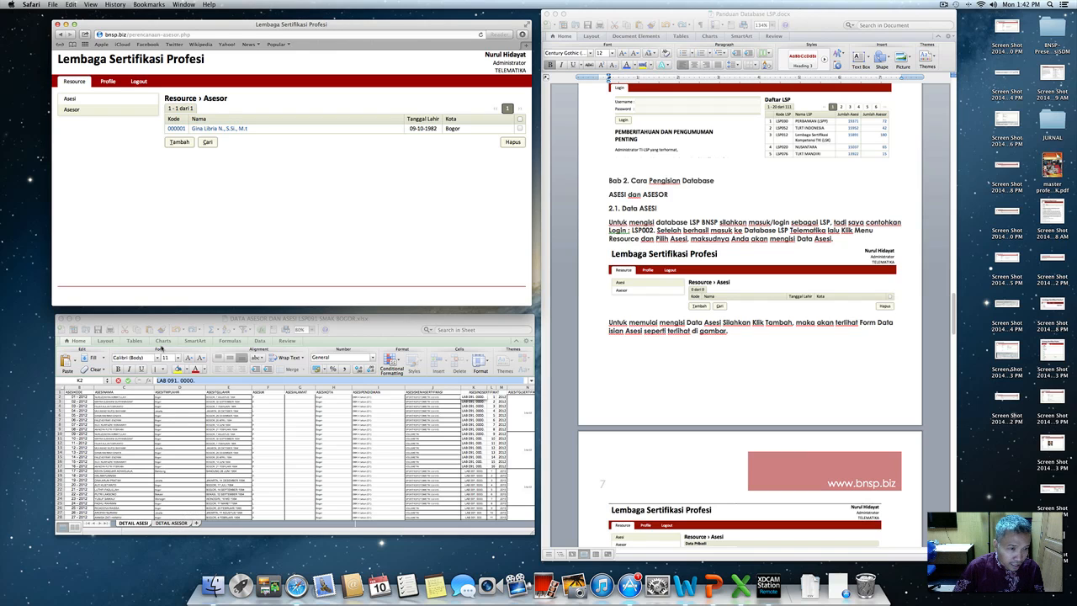
left_click(165, 336)
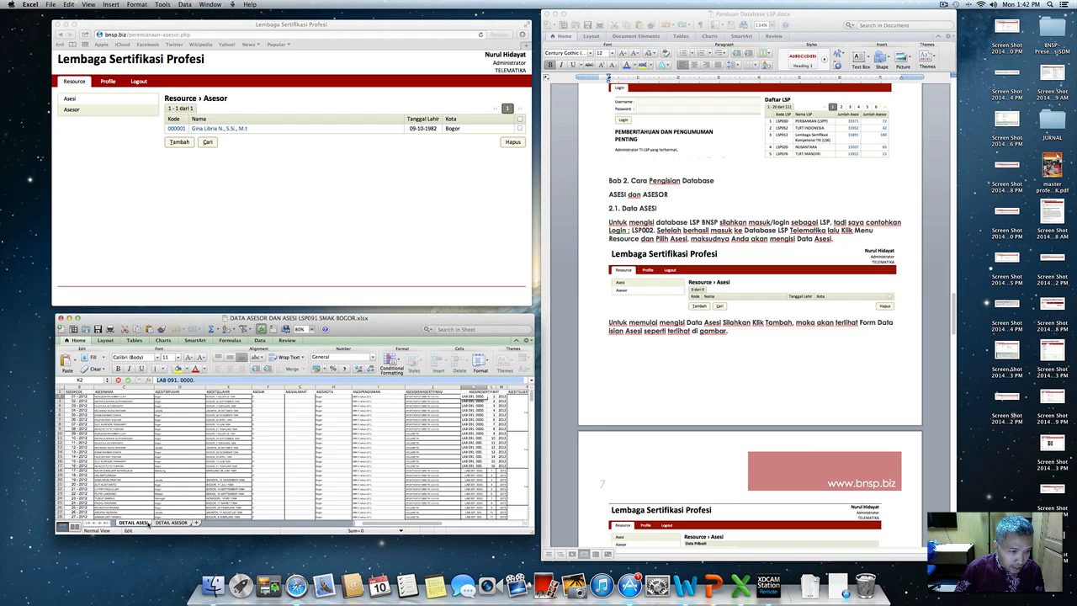
left_click(183, 523)
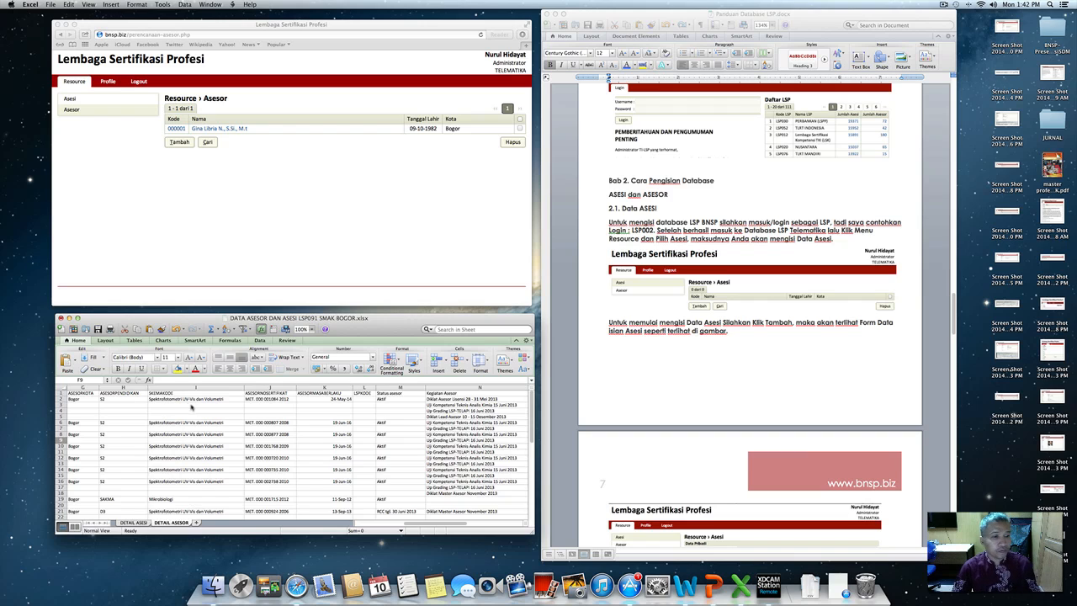
scroll(192, 409, "left", 6)
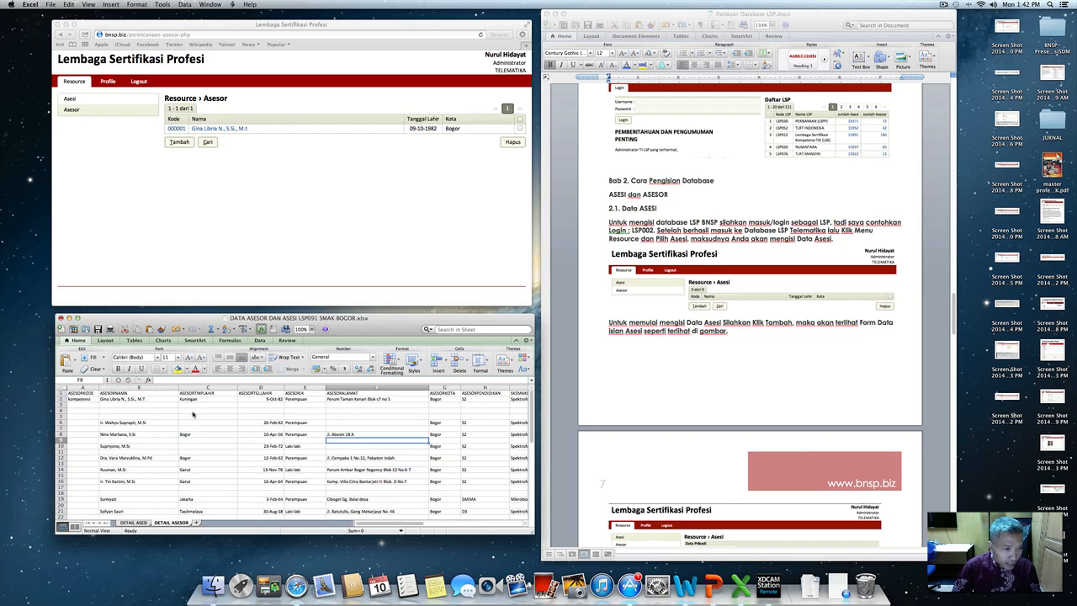
left_click(74, 395)
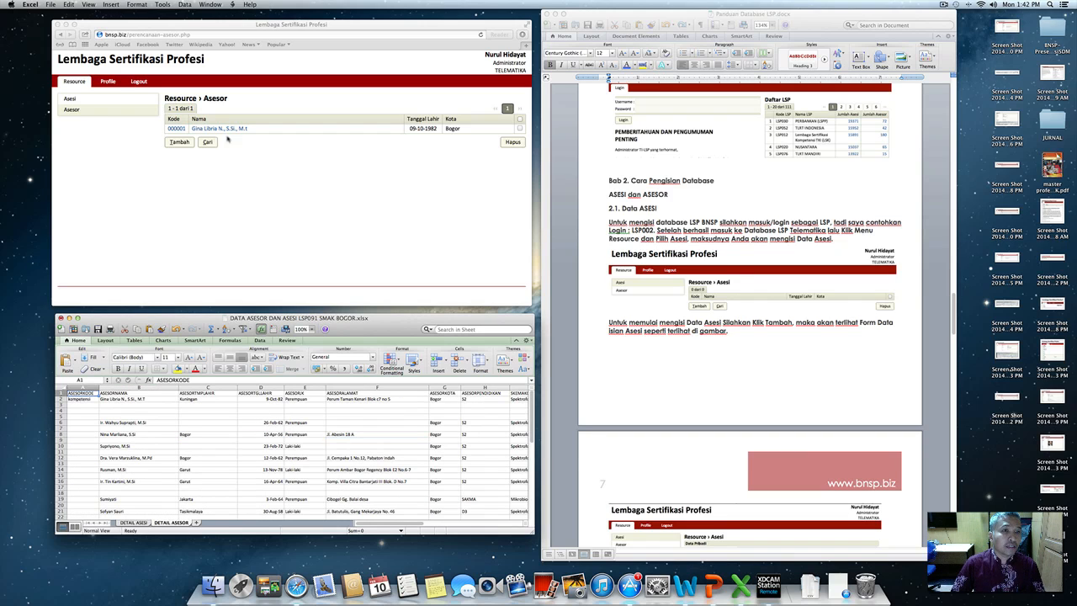
left_click(233, 25)
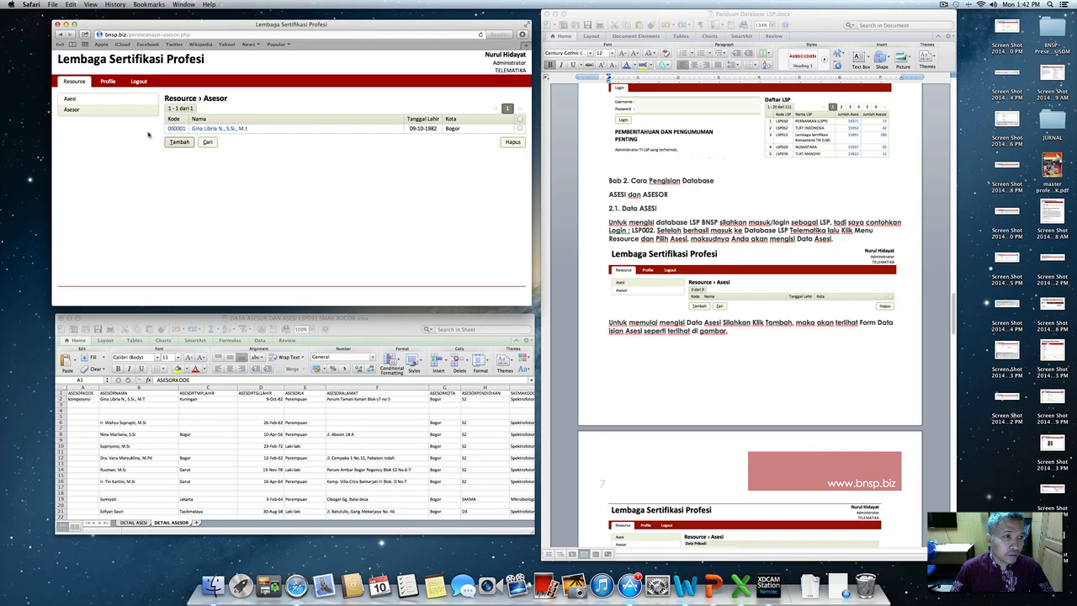
Start a new asesor with code 000003 and enter the asesor's full name
left_click(77, 110)
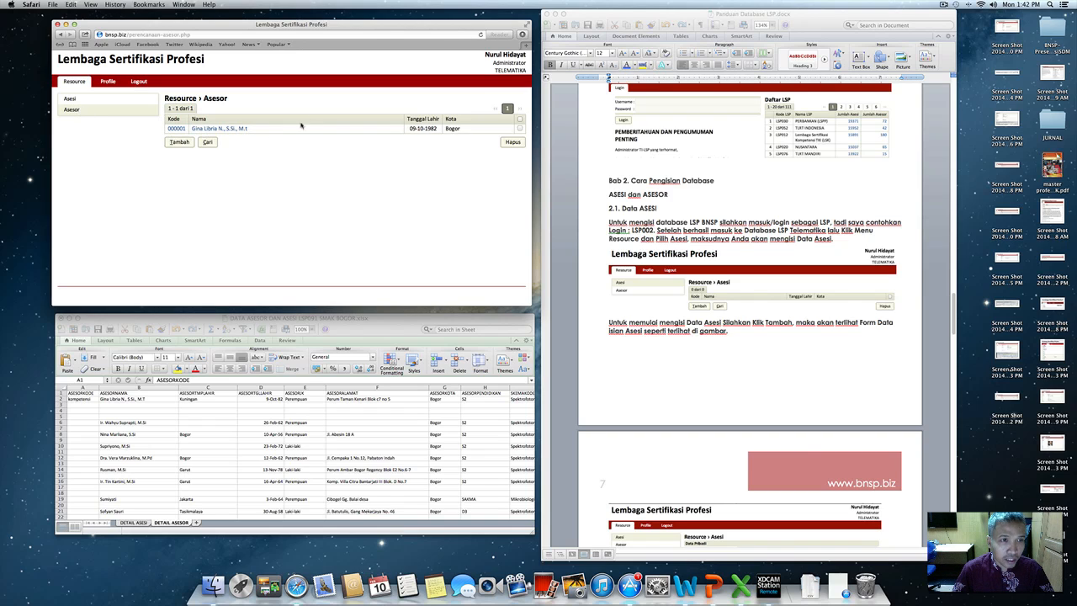
left_click(179, 142)
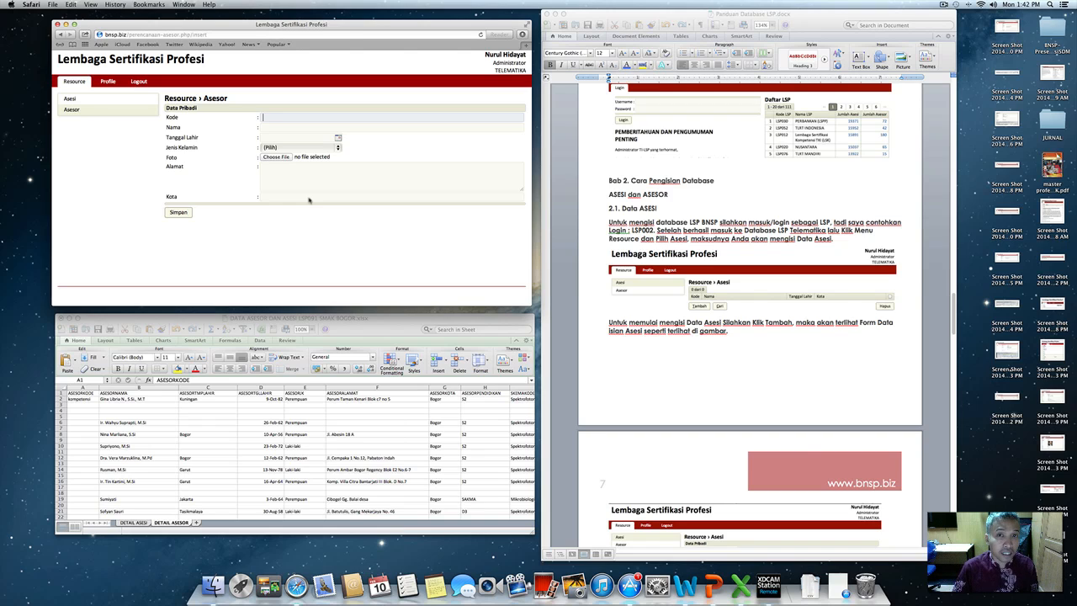
type("00")
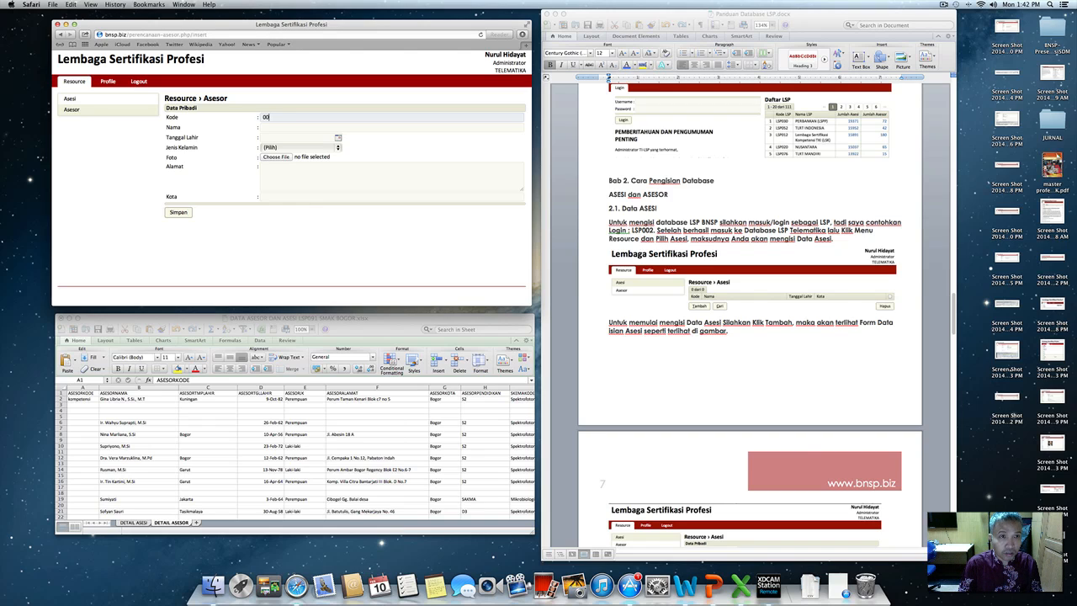
type("0003")
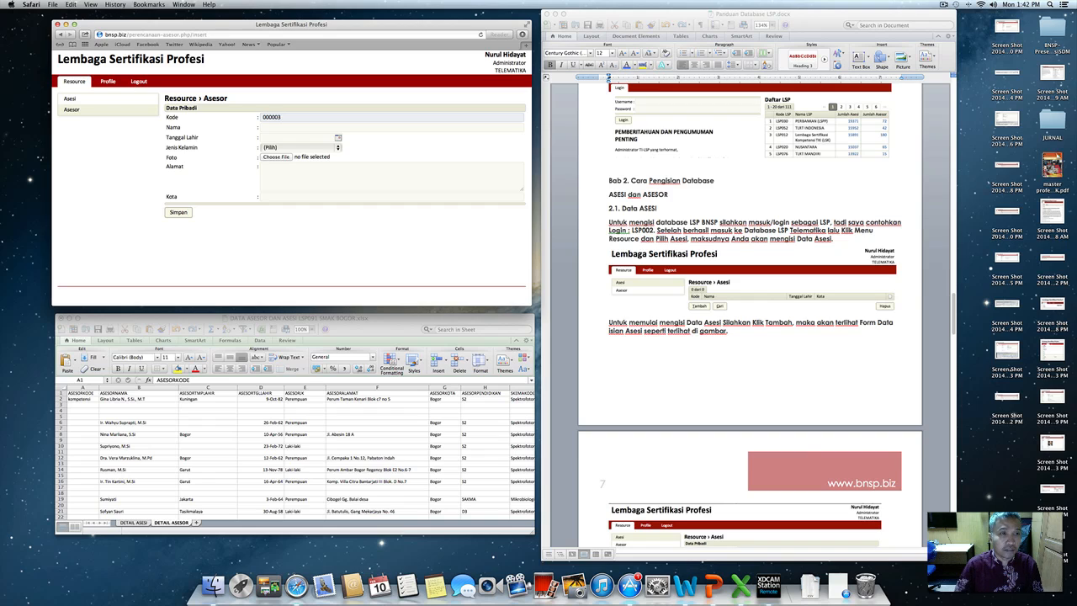
left_click(296, 128)
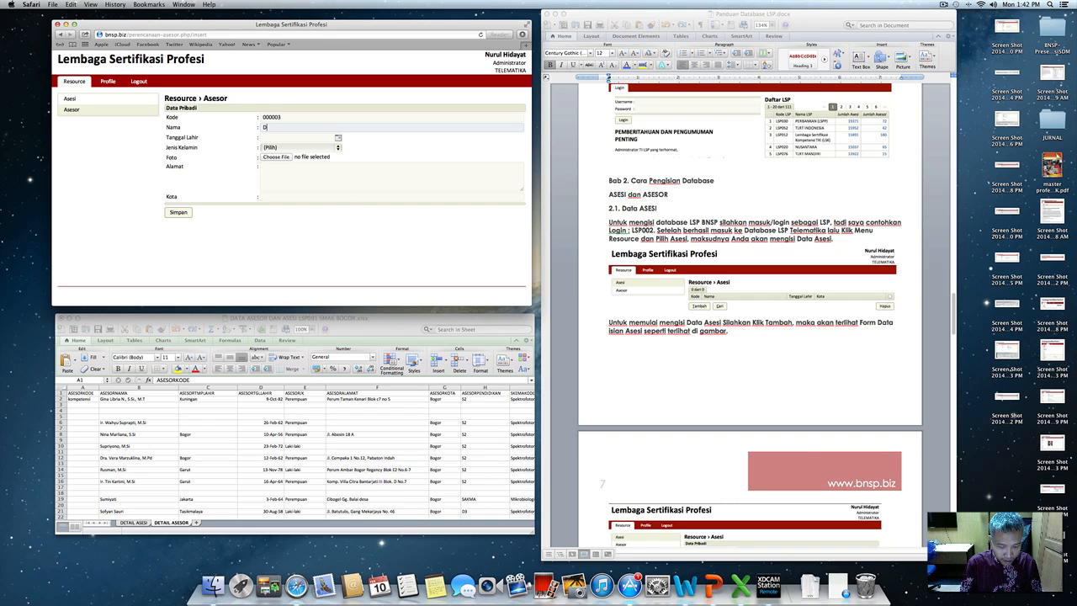
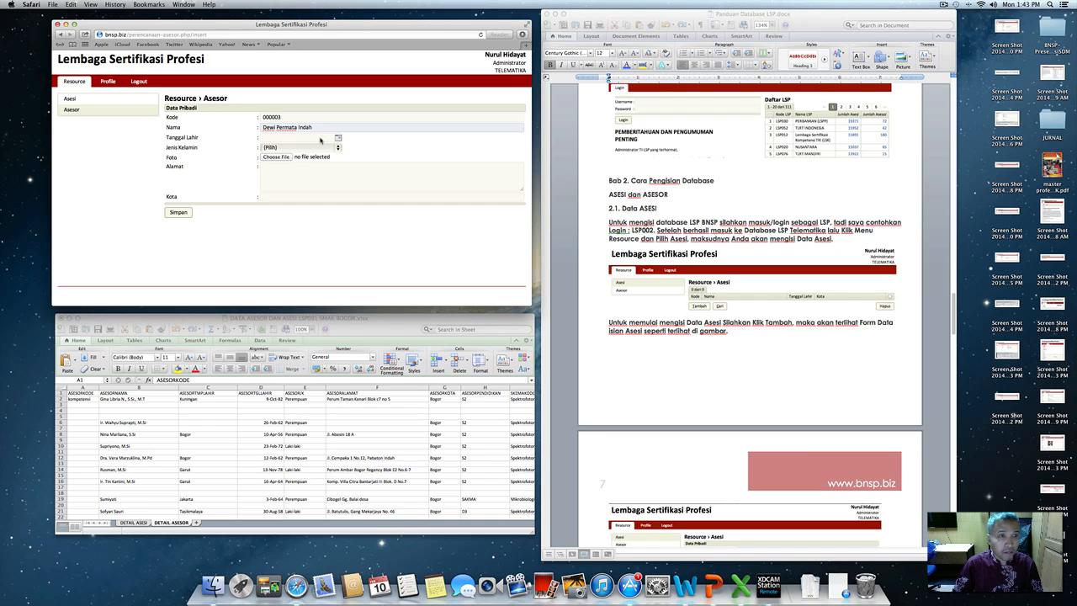
Step the birth-date calendar back to February 1977
left_click(337, 138)
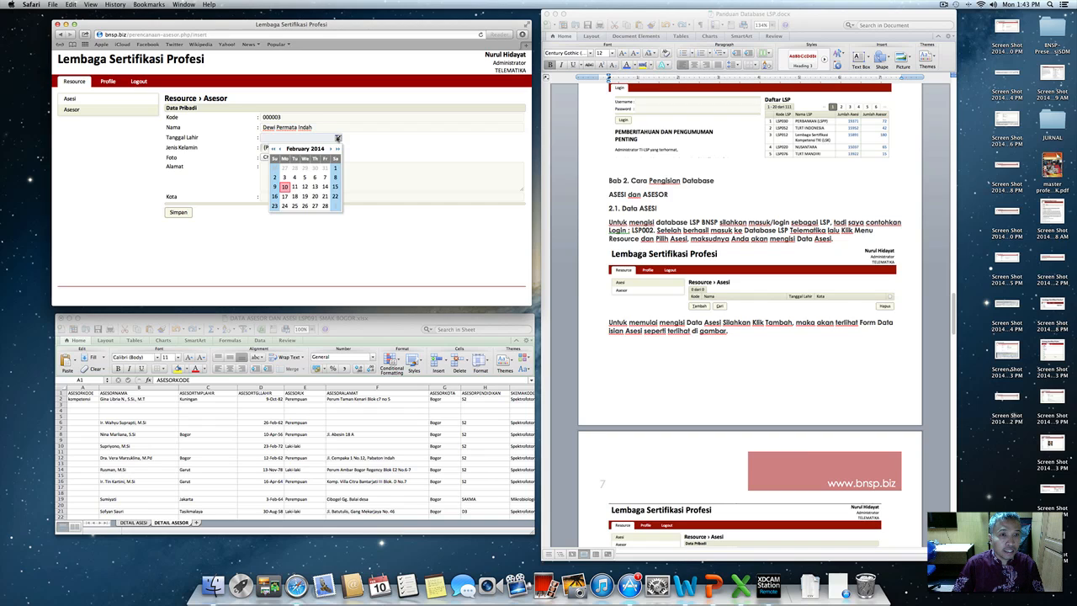
left_click(273, 150)
left_click(273, 150)
left_click(273, 150)
left_click(274, 150)
left_click(273, 149)
left_click(273, 149)
left_click(274, 149)
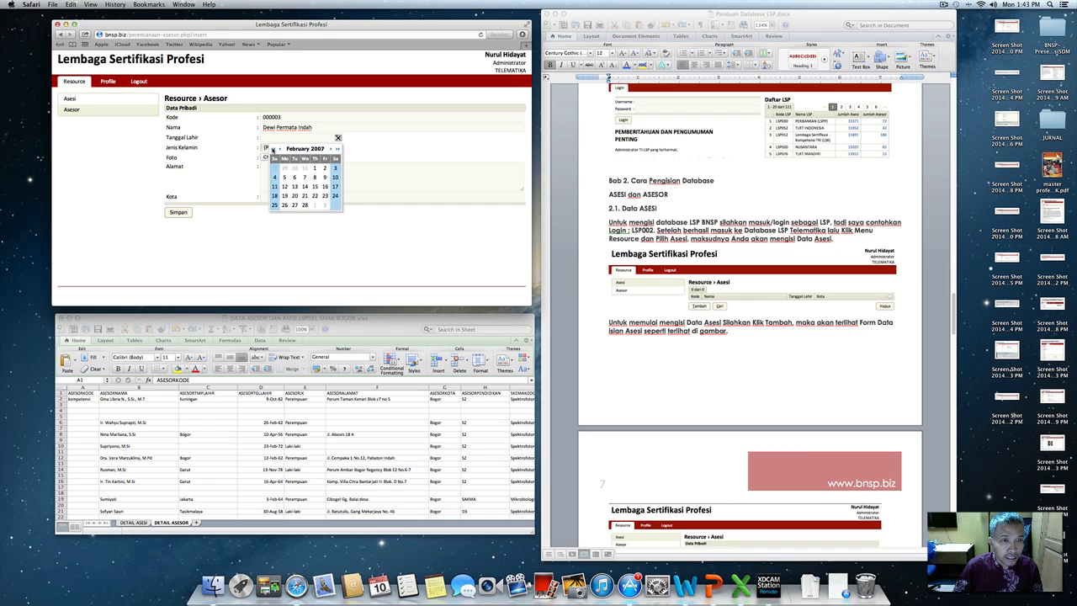
left_click(272, 149)
left_click(272, 149)
left_click(272, 149)
left_click(273, 149)
left_click(273, 149)
left_click(273, 148)
left_click(272, 149)
left_click(272, 149)
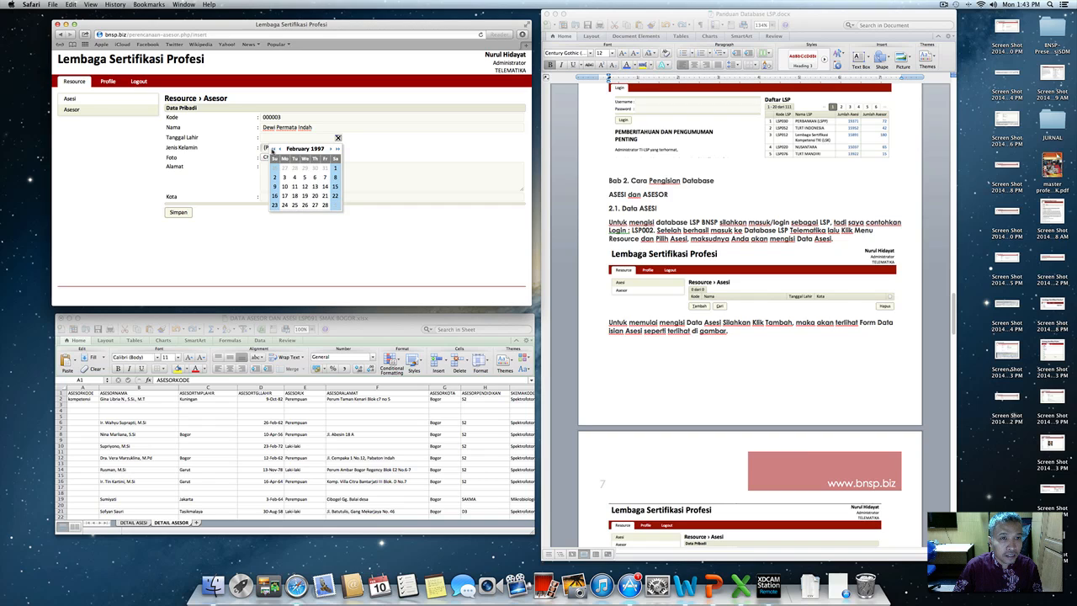
left_click(272, 149)
double_click(272, 149)
left_click(272, 149)
left_click(272, 149)
left_click(273, 149)
left_click(272, 149)
left_click(272, 149)
double_click(273, 149)
left_click(273, 149)
left_click(273, 148)
left_click(272, 149)
left_click(272, 149)
left_click(272, 149)
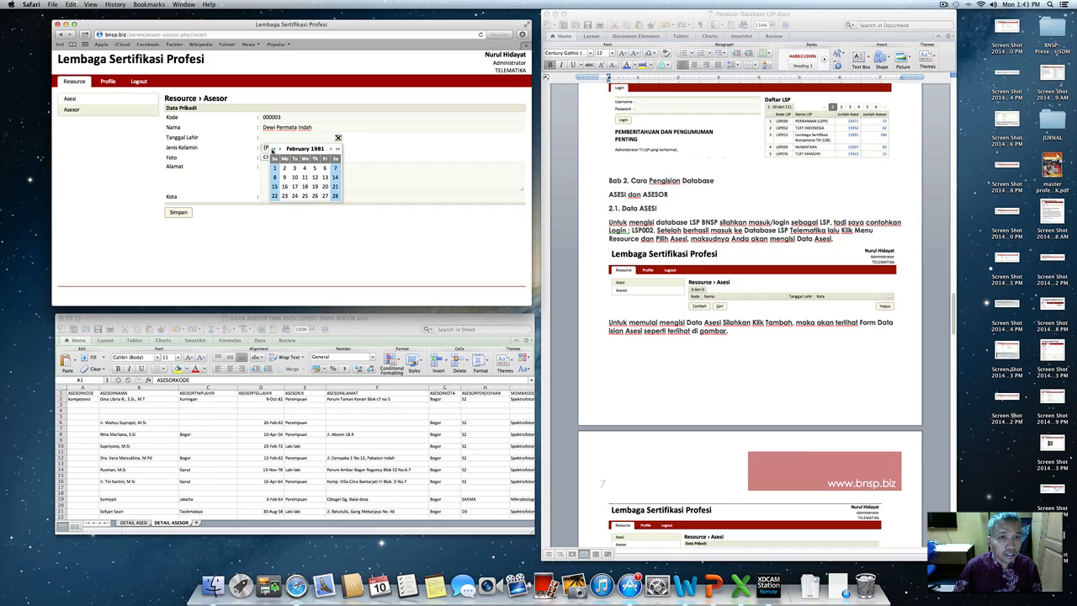
left_click(272, 149)
left_click(273, 149)
left_click(272, 149)
left_click(272, 149)
left_click(273, 149)
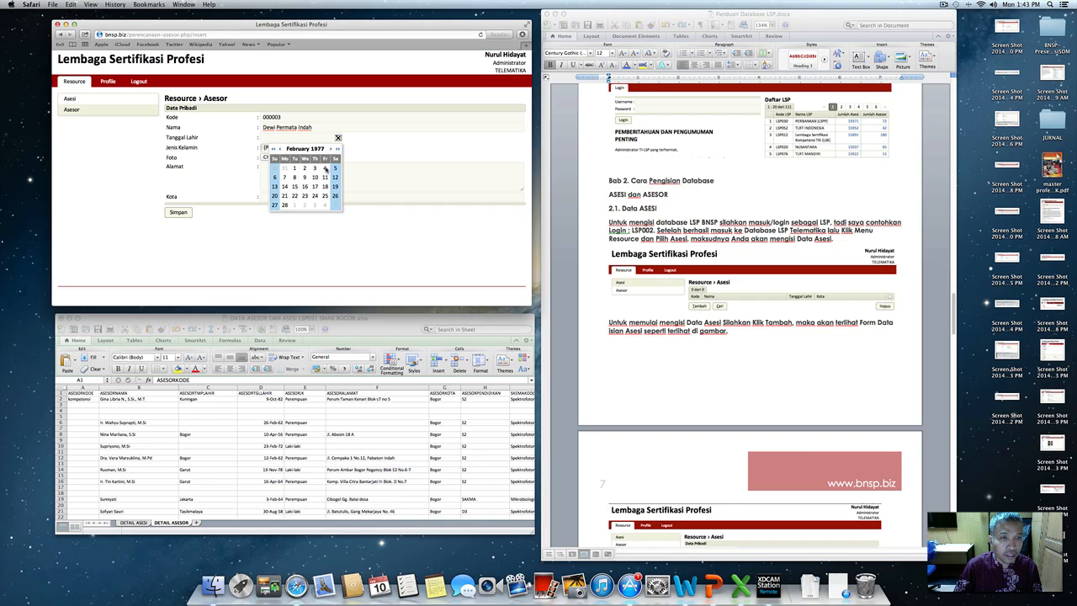
Pick the 4th as the birth day and set the gender to Perempuan
left_click(325, 168)
left_click(297, 149)
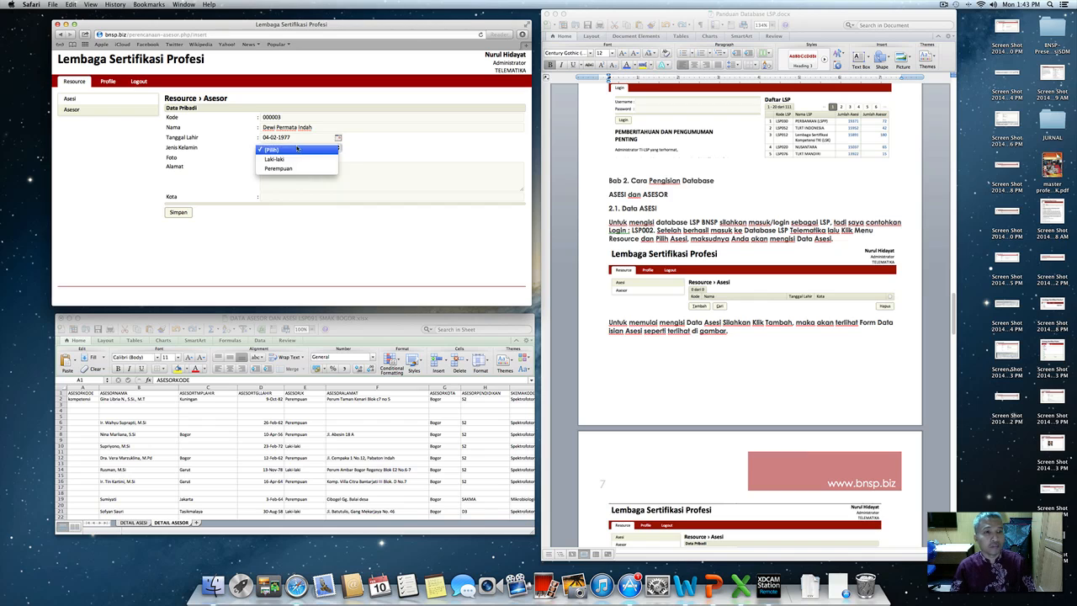
left_click(282, 168)
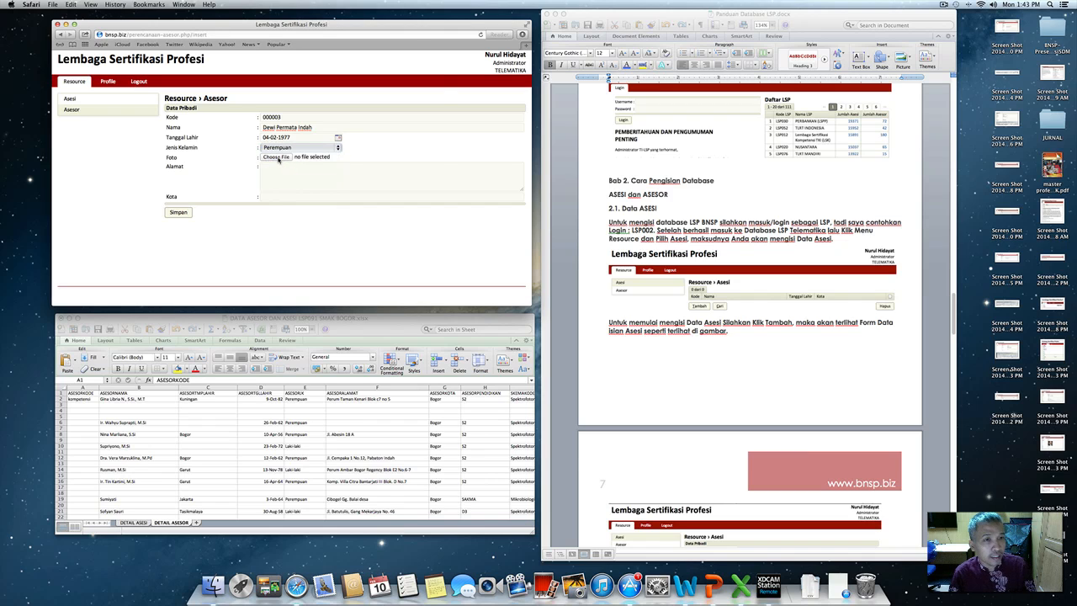
Attach the portrait JPG from Downloads to the asesor's Foto field
left_click(278, 158)
left_click(264, 140)
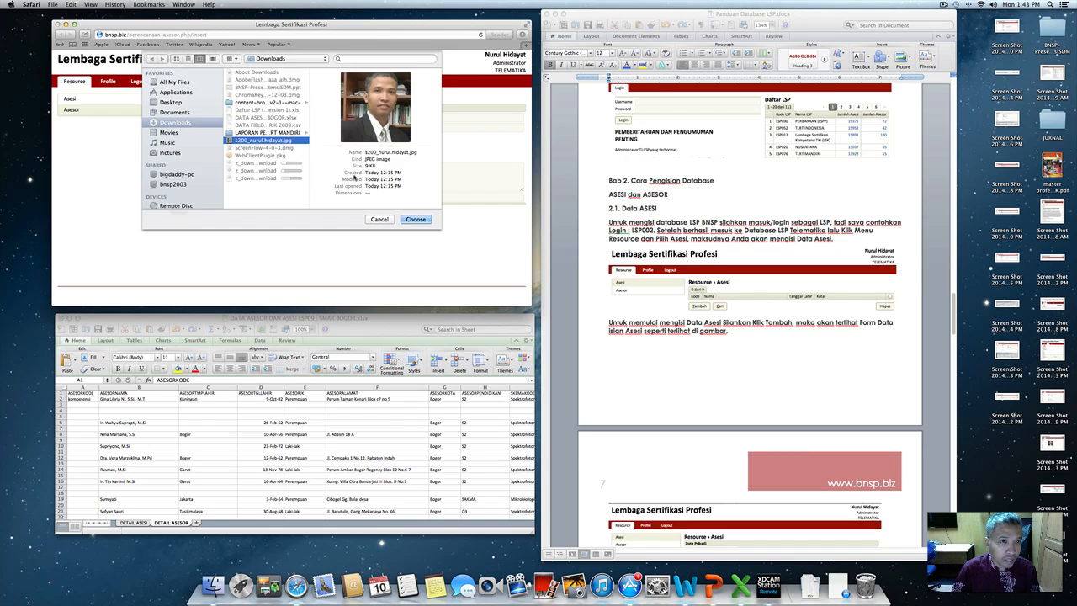
left_click(415, 218)
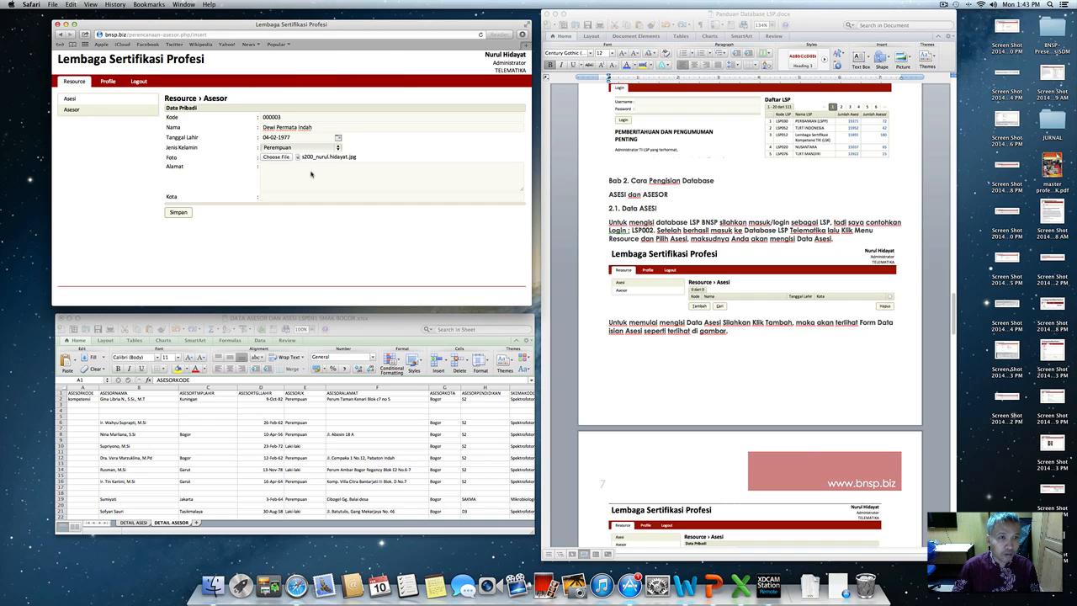
Enter the asesor's street address and city Jakarta, then save record 000003
left_click(310, 174)
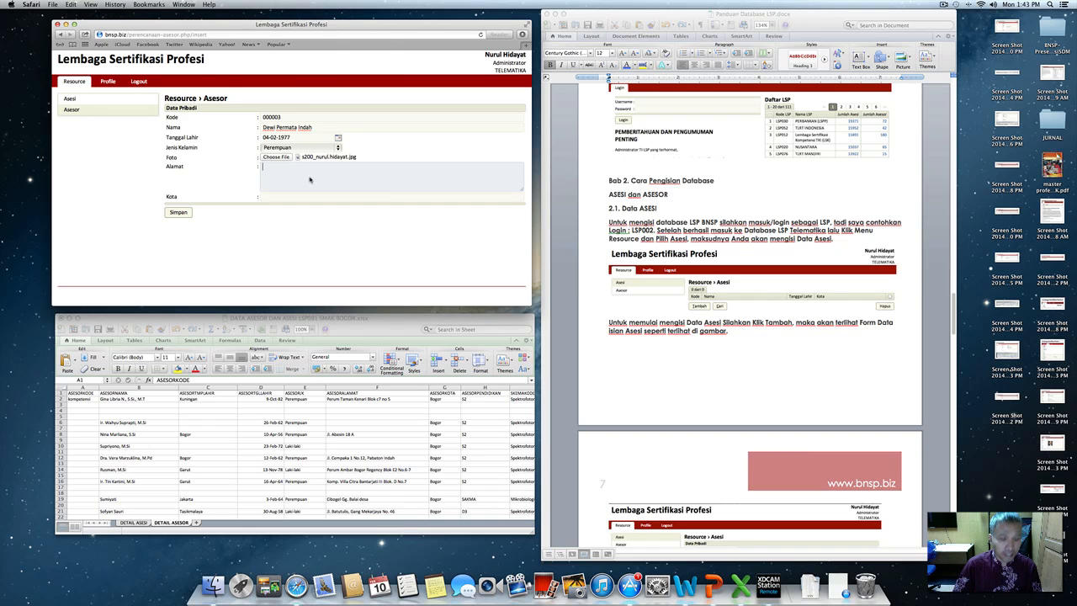
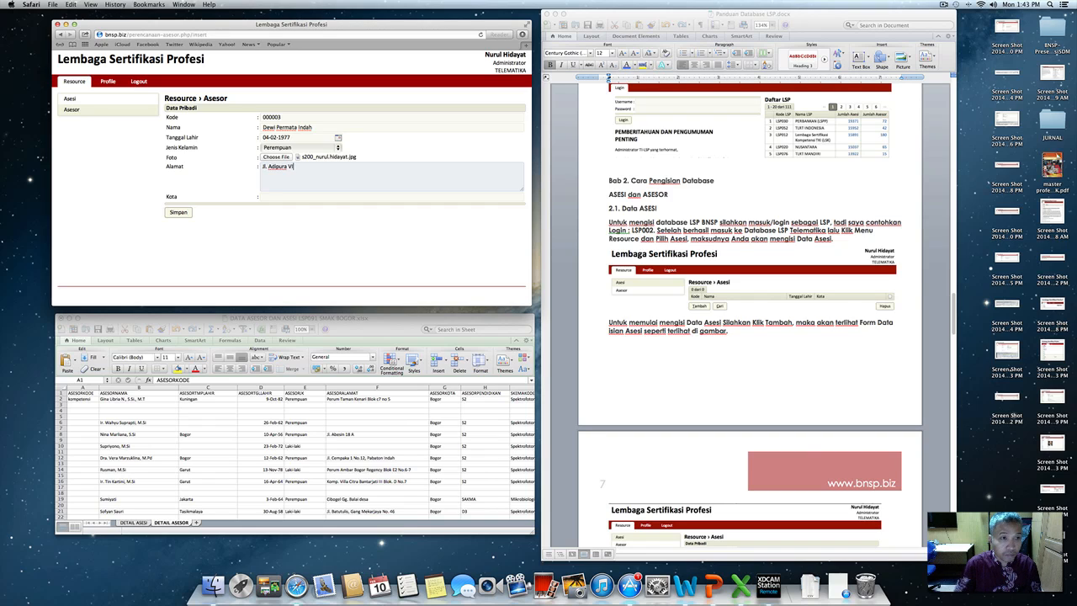
left_click(336, 199)
type("Jakarta")
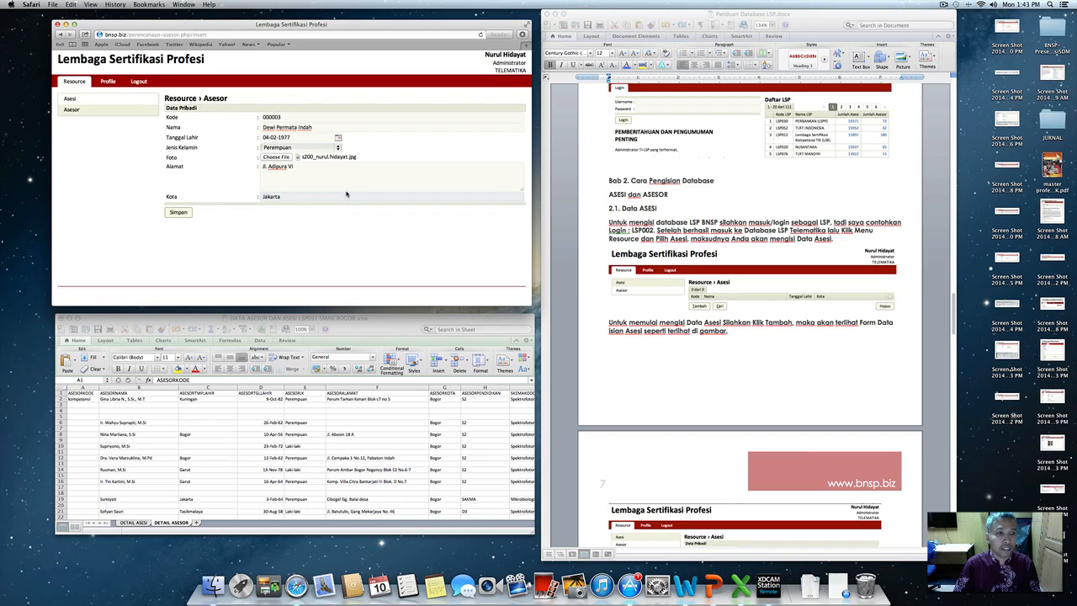
left_click(178, 212)
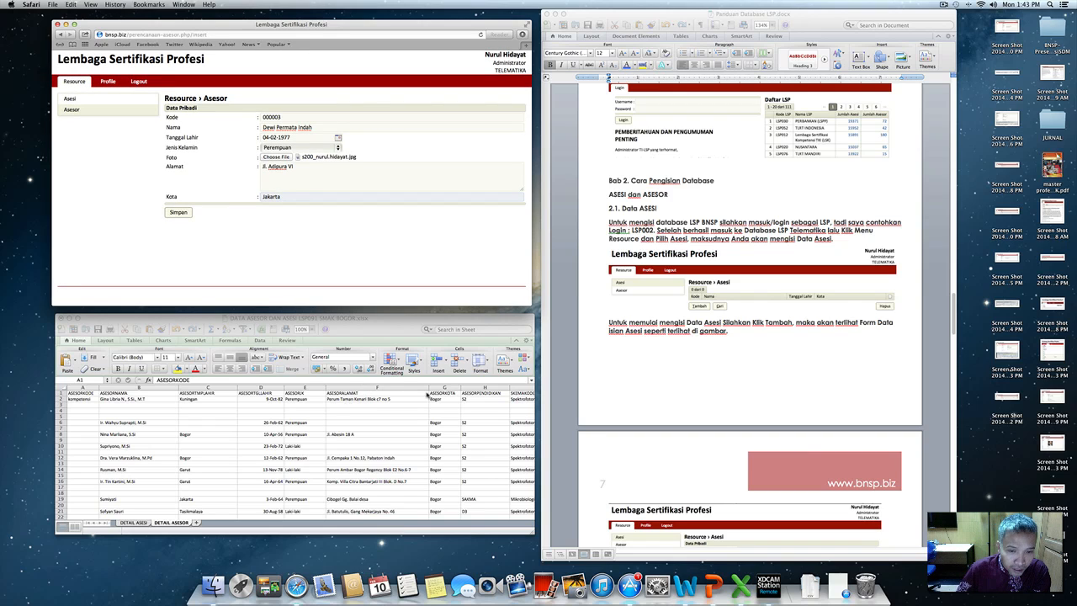
left_click(174, 213)
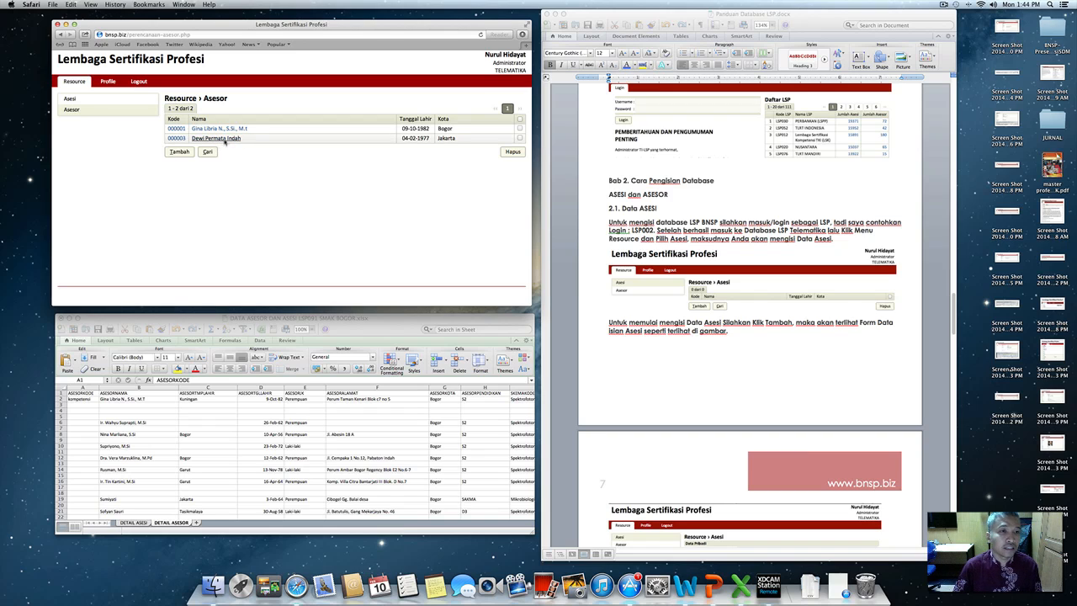
Open asesor 000003's details, then Edit and re-save unchanged to return to her detail page
left_click(225, 140)
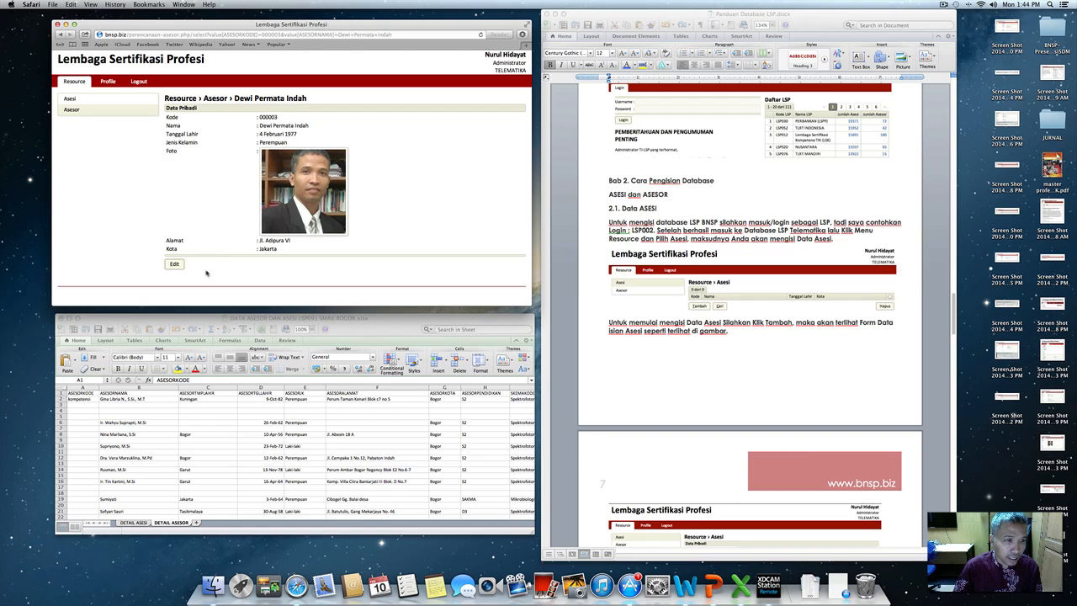
left_click(174, 263)
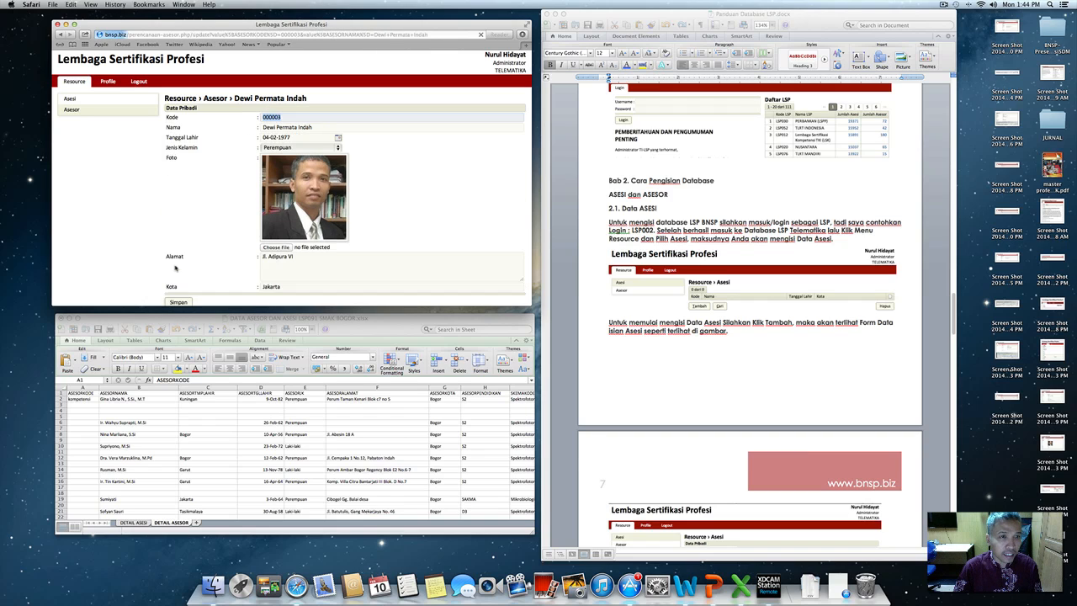
scroll(284, 227, "down", 1)
scroll(284, 227, "up", 1)
scroll(284, 227, "down", 1)
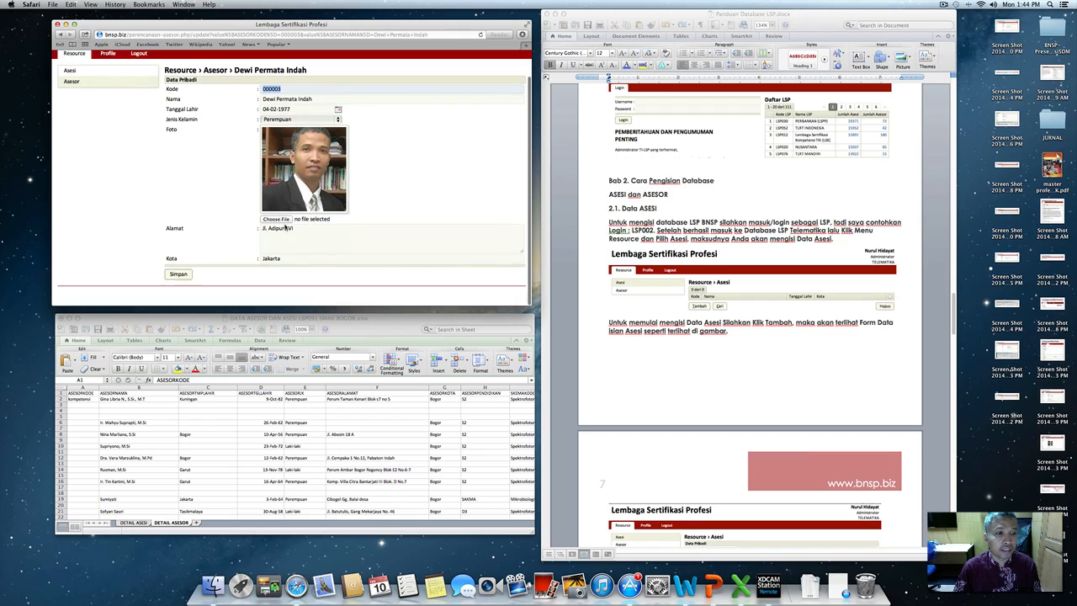
left_click(178, 274)
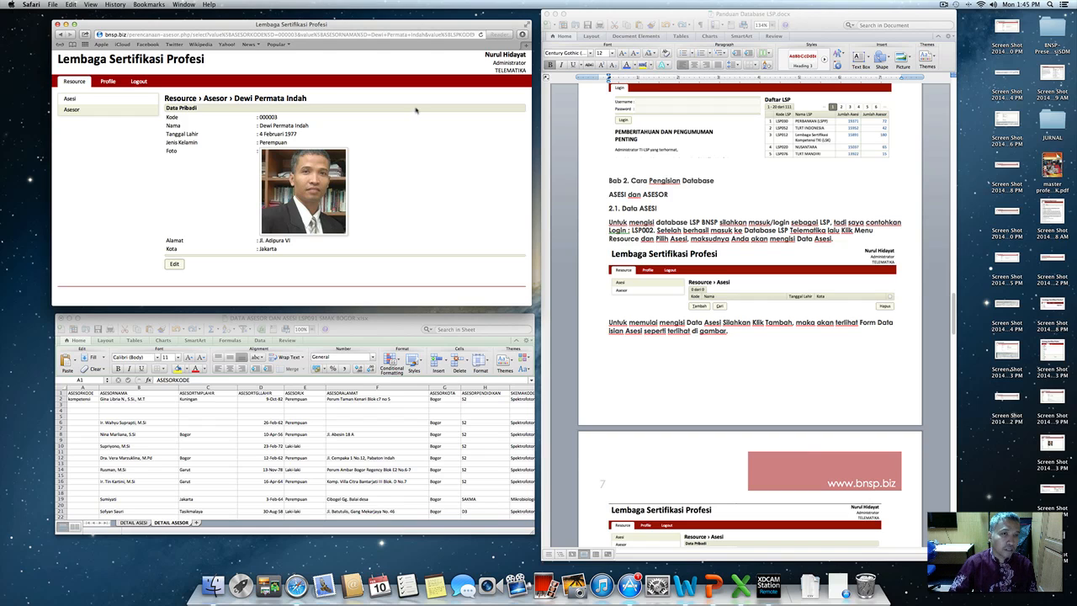
Log out to the bnsp.biz login page and highlight the announcement's contact phone number
left_click(140, 81)
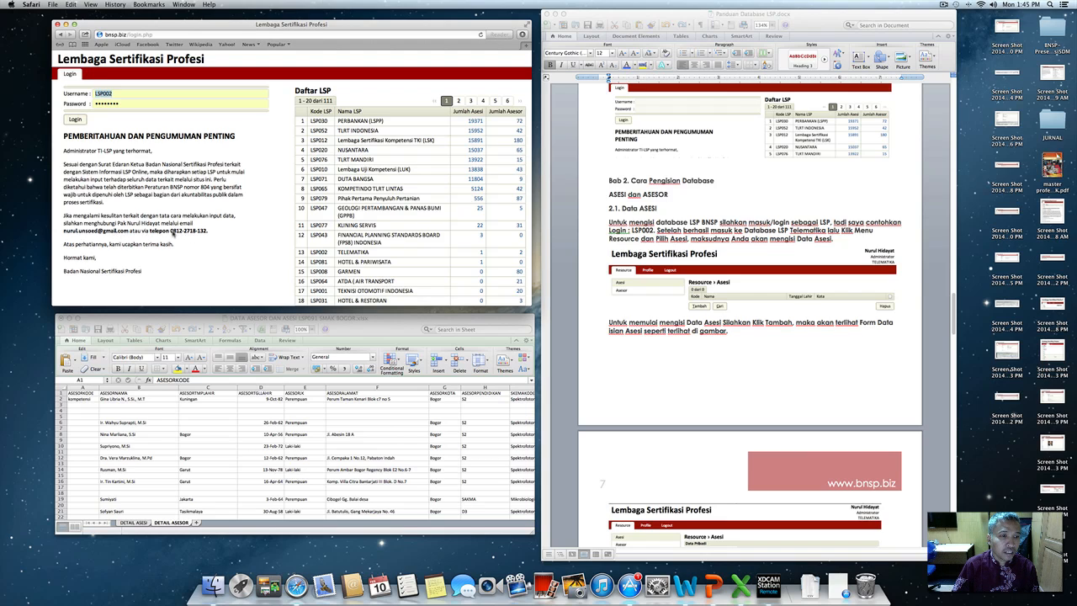
left_click_drag(172, 232, 208, 235)
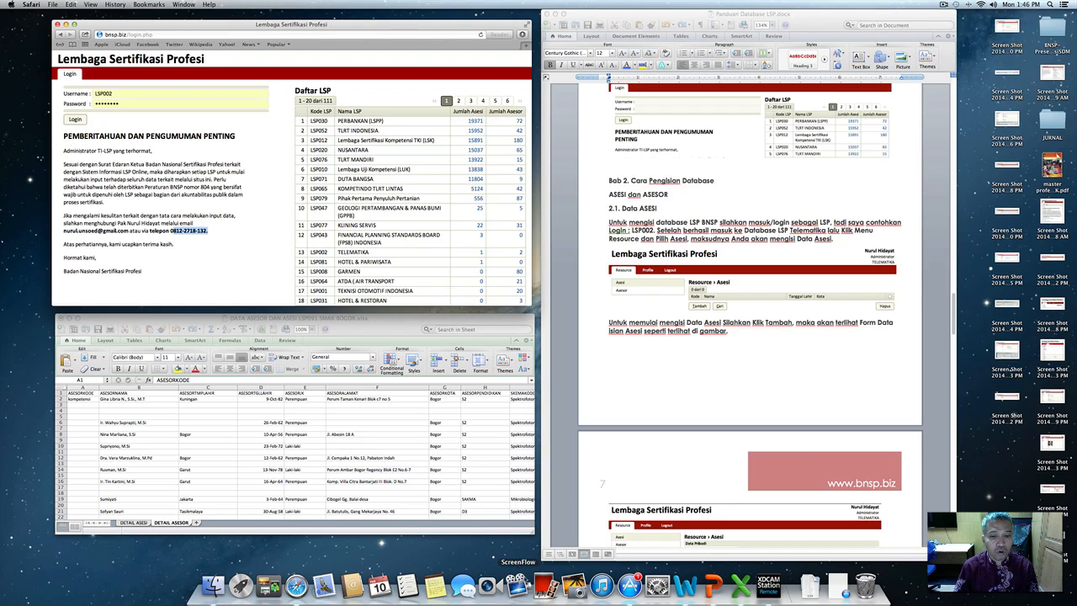
Switch to ScreenFlow and reposition the Word guide window
left_click(516, 585)
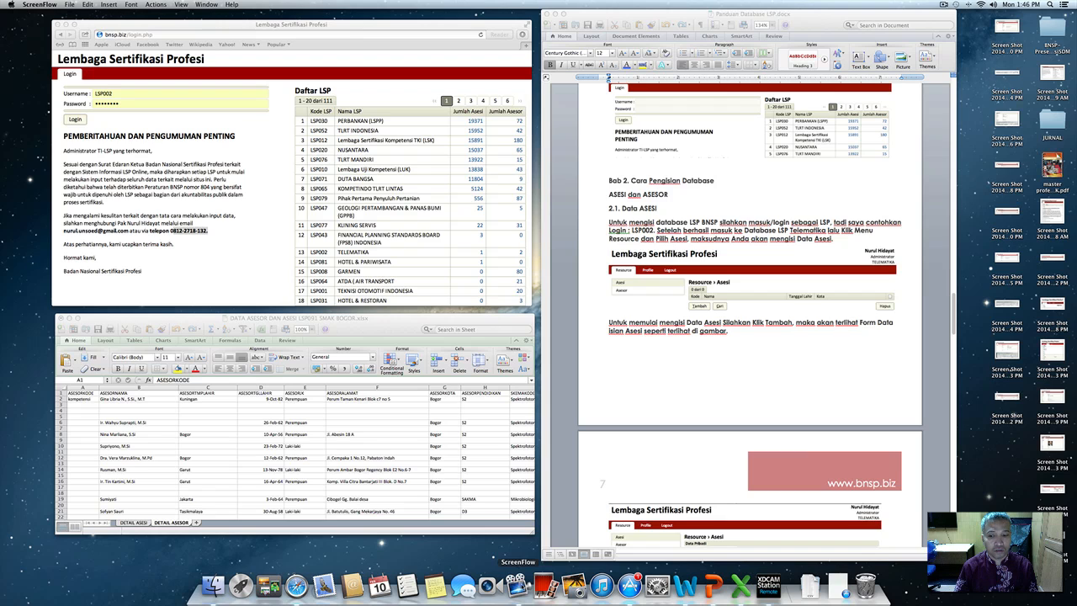
left_click_drag(605, 15, 686, 27)
left_click(516, 584)
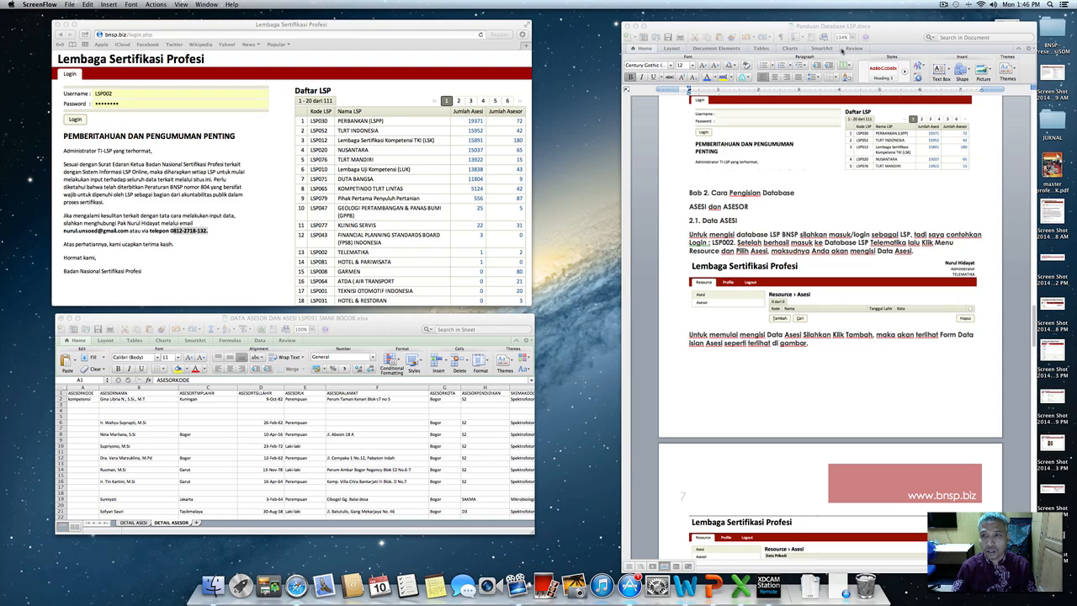
left_click(866, 37)
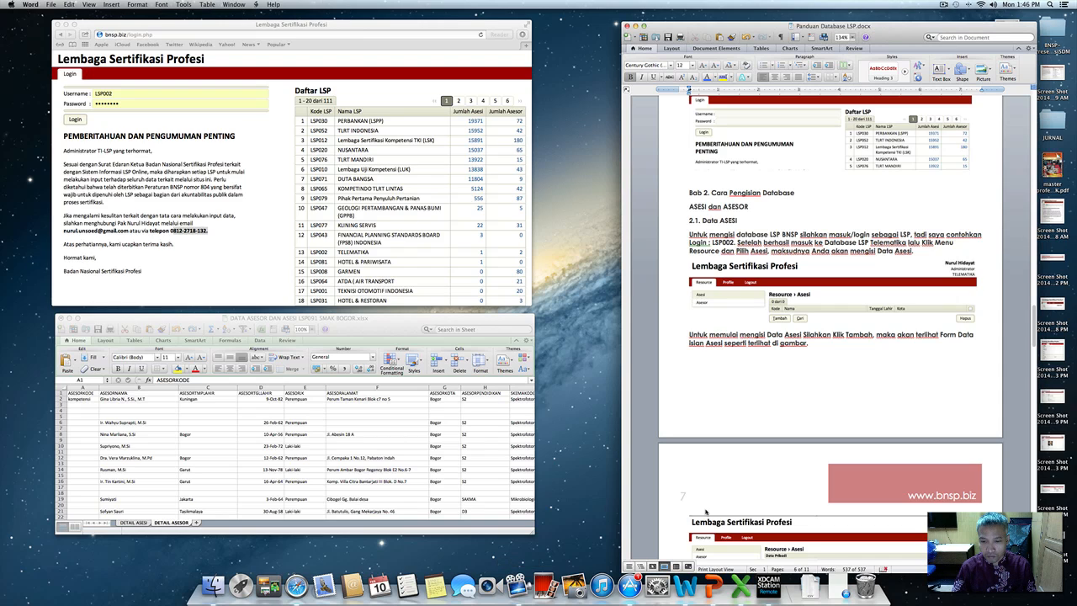
right_click(517, 585)
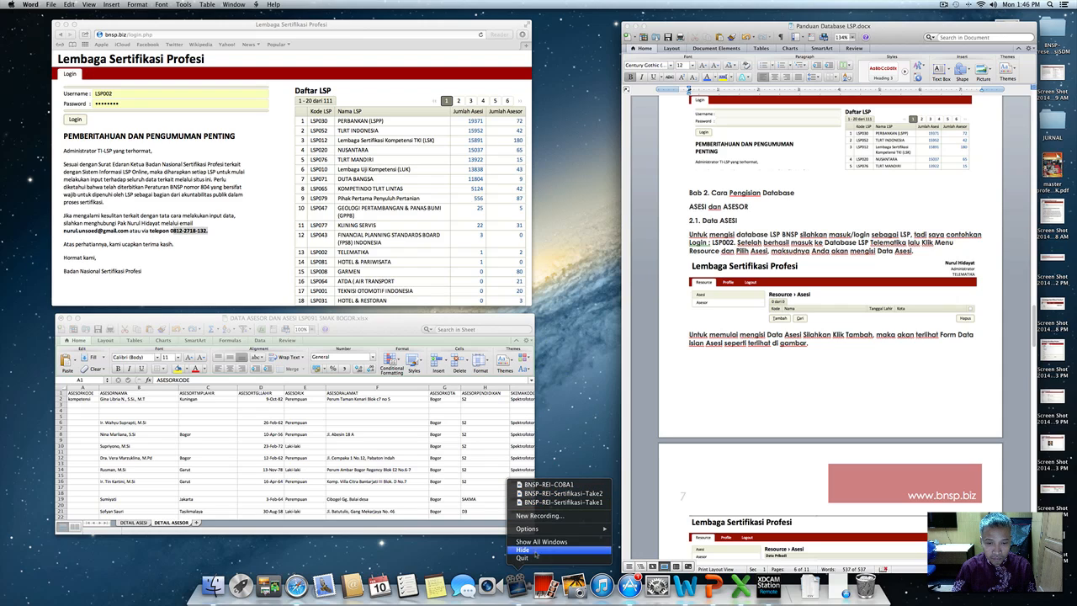
mouse_move(543, 529)
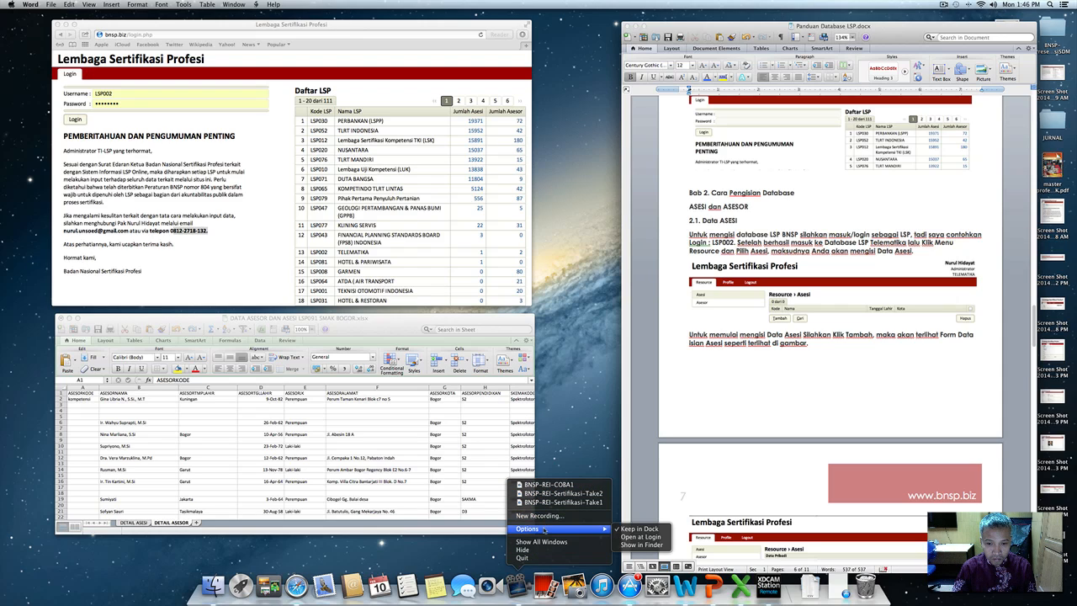
left_click_drag(407, 26, 311, 38)
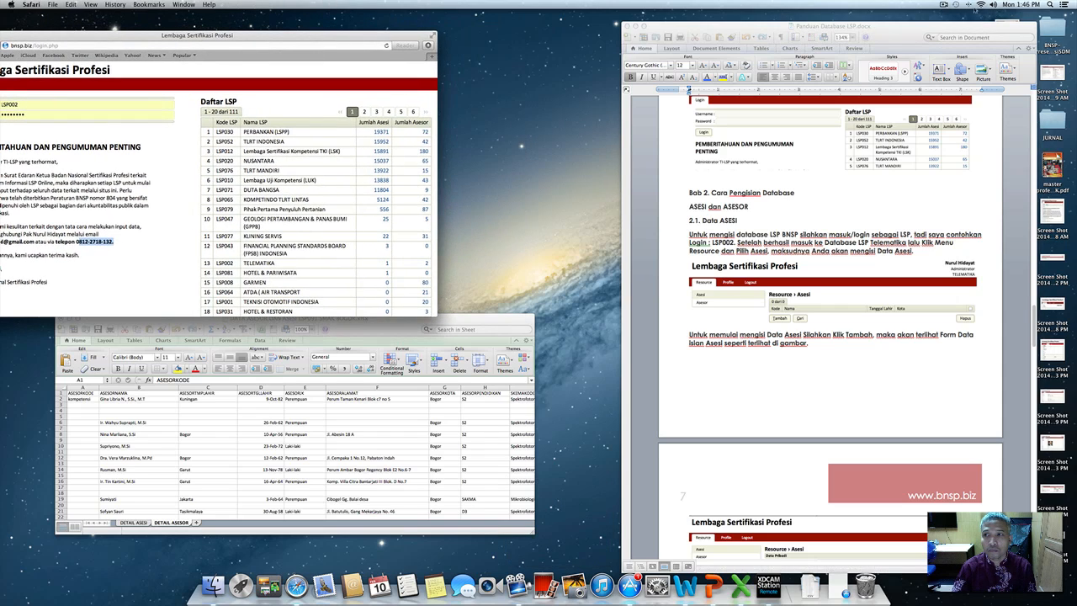